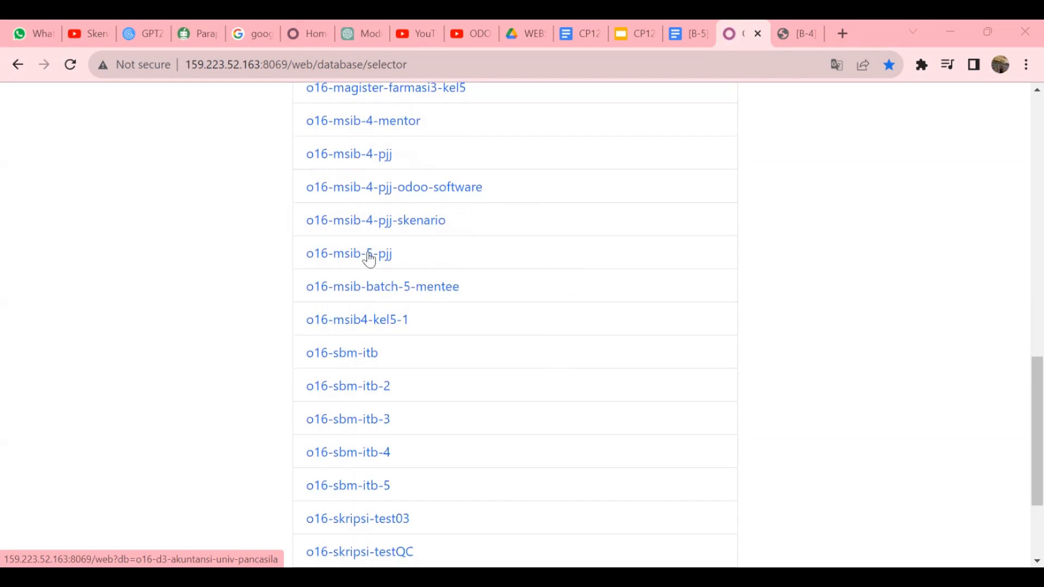
- Open the o16-msib-5-pjj database and check the purchase scenario document
{"action": "left_click", "coordinate": [368, 260]}
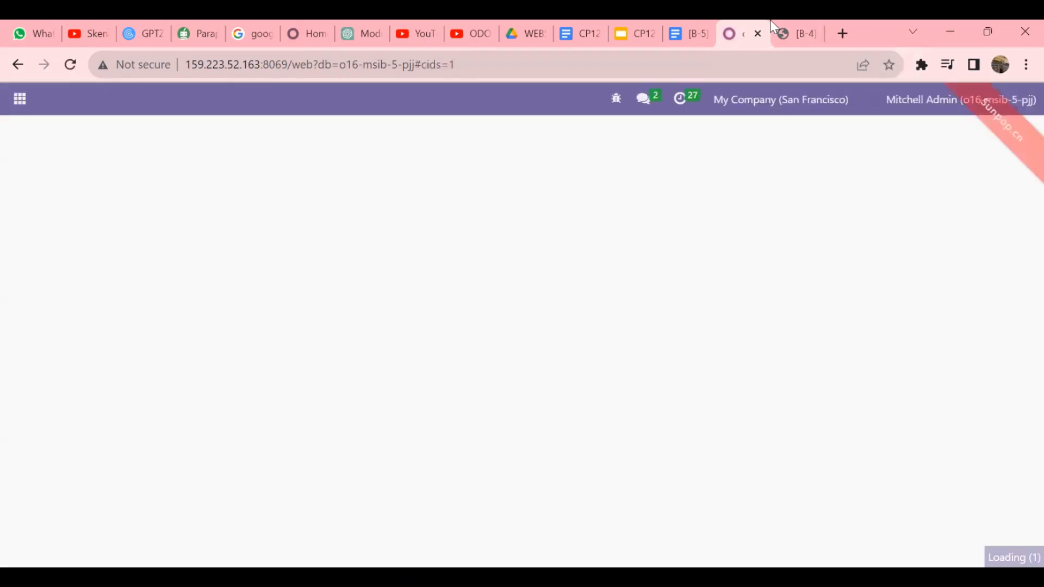
{"action": "left_click", "coordinate": [795, 30]}
{"action": "left_click", "coordinate": [752, 34]}
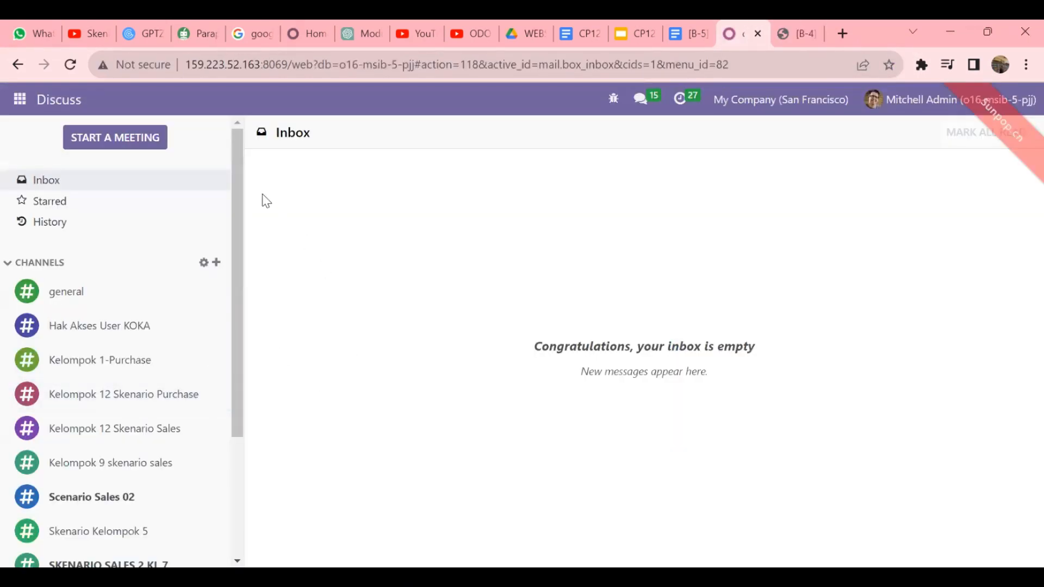
- Go to Settings > Users & Companies > Users and start a new user record
{"action": "left_click", "coordinate": [12, 109]}
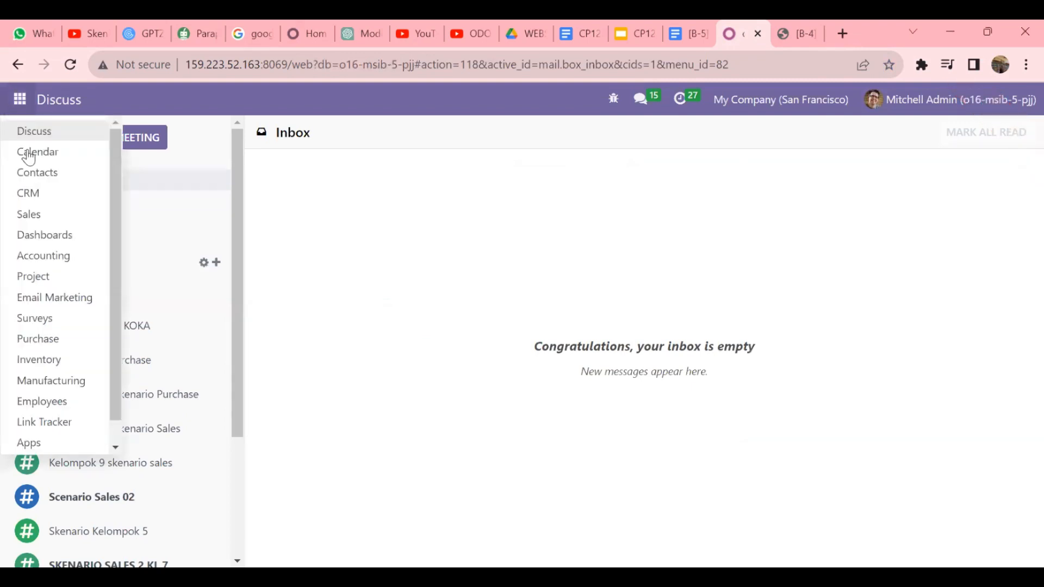
{"action": "scroll", "coordinate": [62, 345], "scroll_direction": "down", "scroll_amount": 1}
{"action": "left_click", "coordinate": [59, 443]}
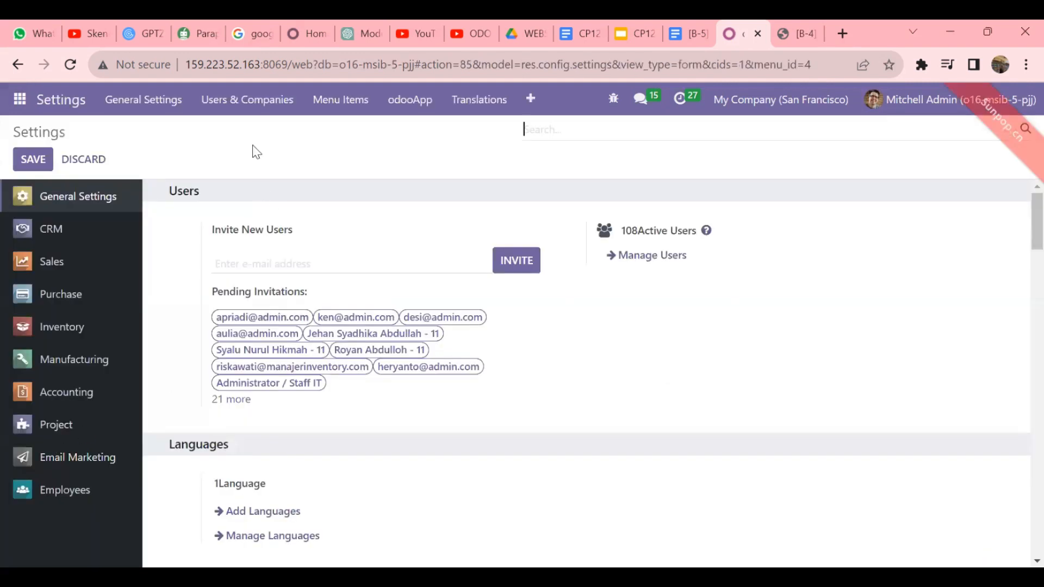
{"action": "left_click", "coordinate": [280, 114]}
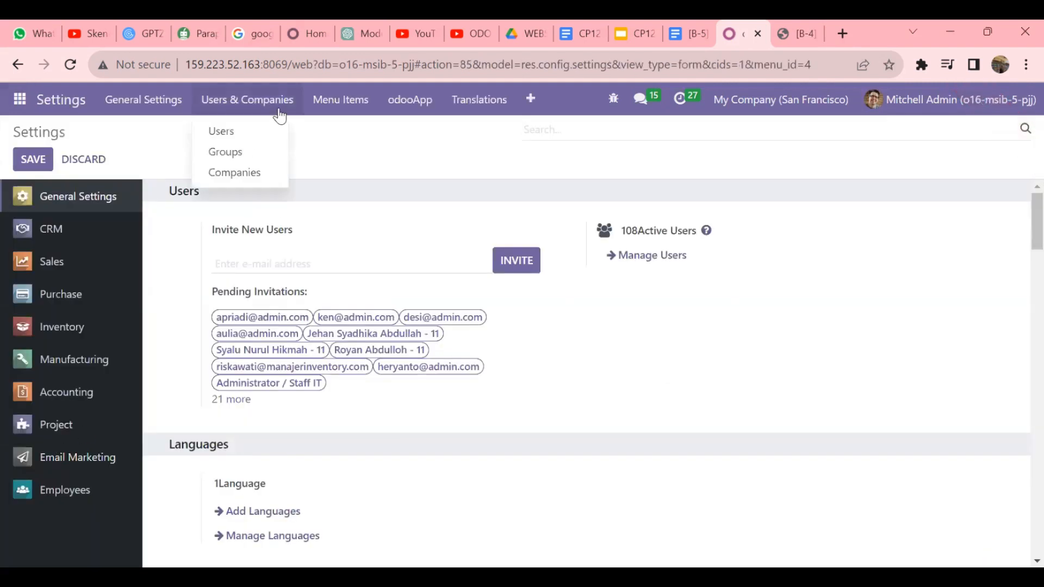
{"action": "left_click", "coordinate": [231, 133]}
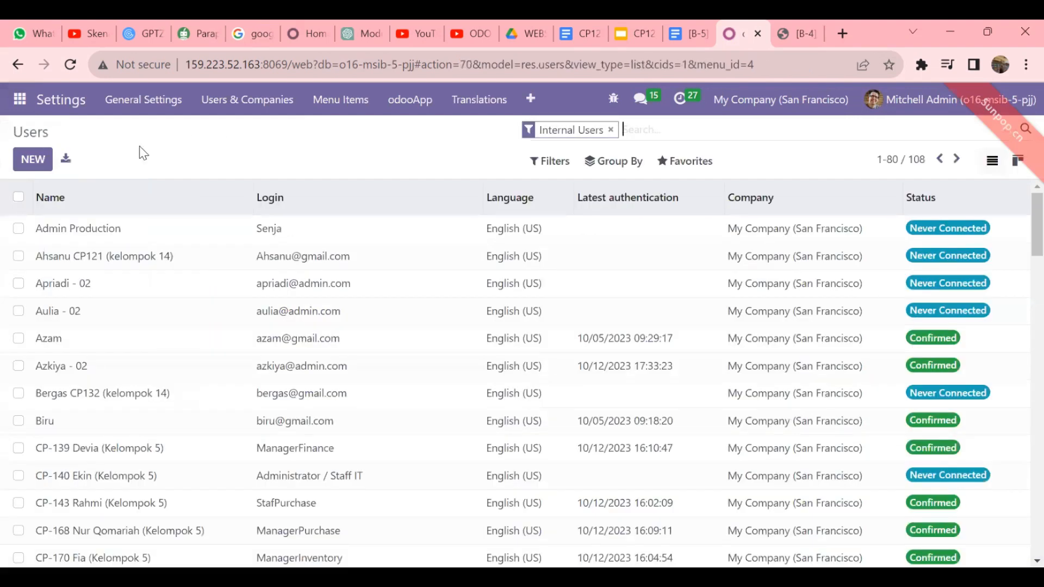
{"action": "left_click", "coordinate": [33, 160]}
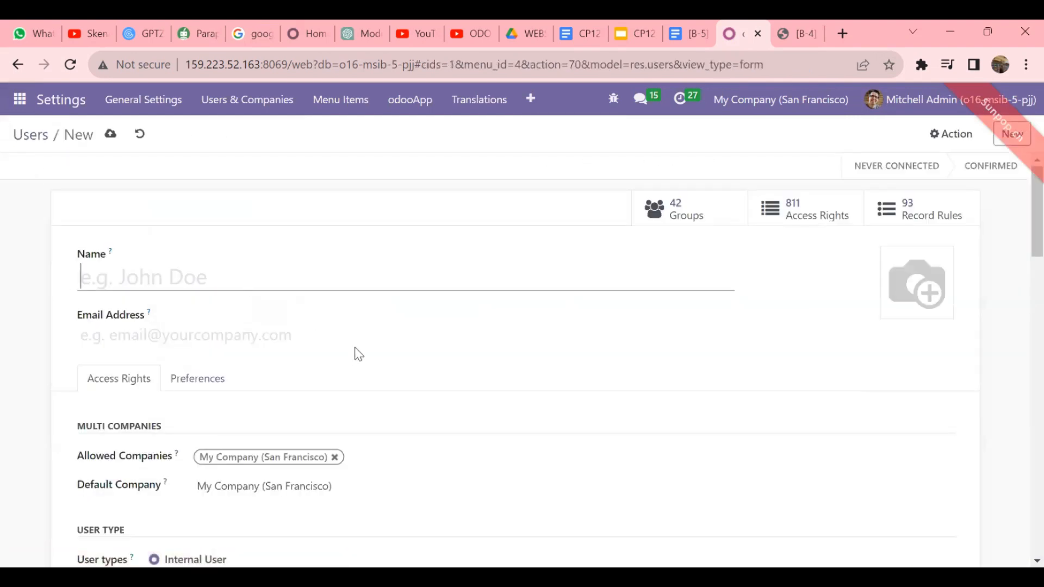
- Save a new CP129 user with the tester's full name and e-mail login
{"action": "type", "text": "CP"}
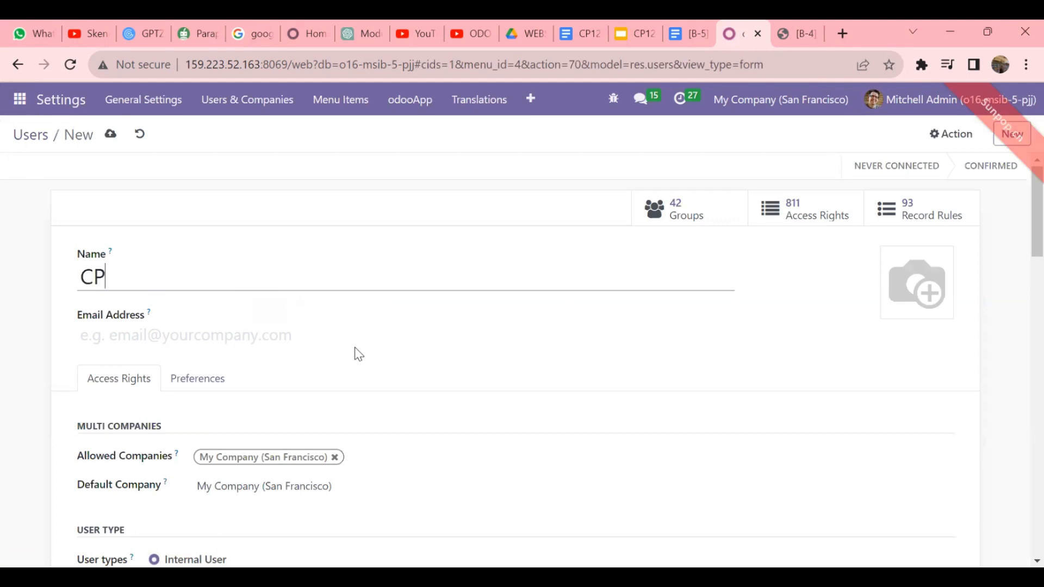
{"action": "type", "text": "129 - Mitche"}
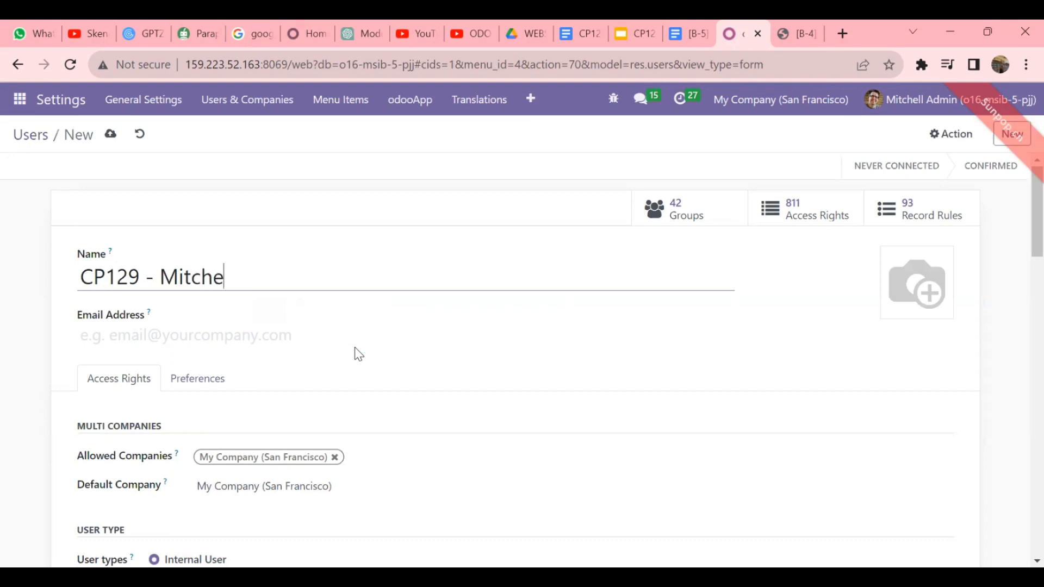
{"action": "type", "text": "ll 03"}
{"action": "left_click", "coordinate": [274, 337]}
{"action": "type", "text": "Mitchell03"}
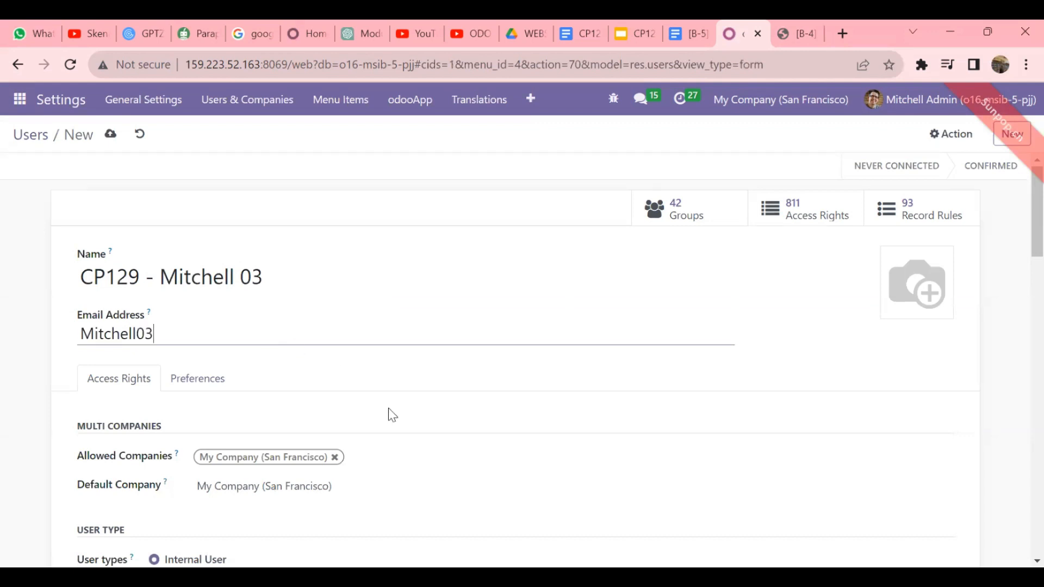
{"action": "scroll", "coordinate": [389, 409], "scroll_direction": "down", "scroll_amount": 8}
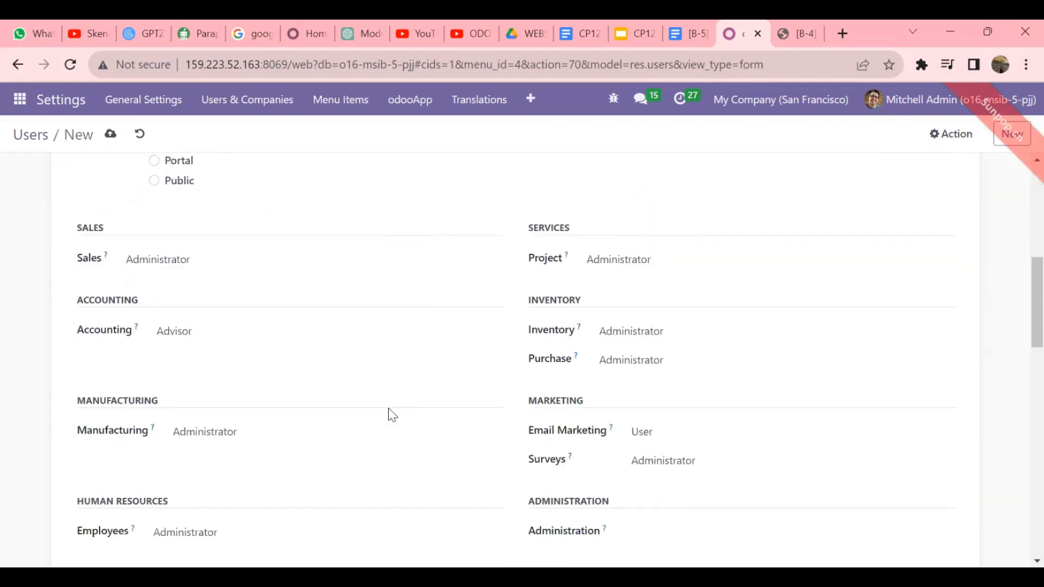
{"action": "scroll", "coordinate": [387, 415], "scroll_direction": "up", "scroll_amount": 1}
{"action": "scroll", "coordinate": [361, 357], "scroll_direction": "down", "scroll_amount": 6}
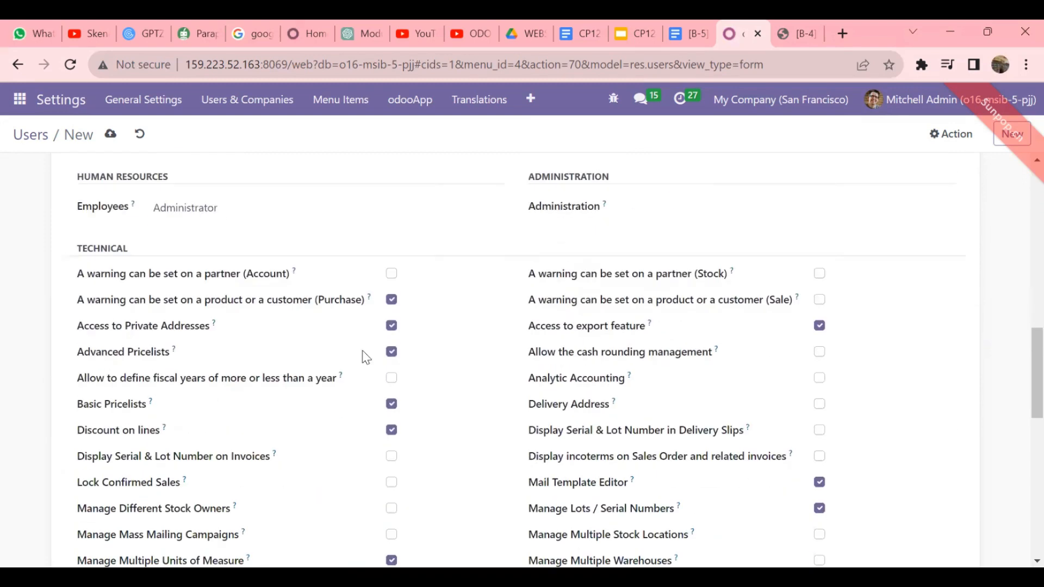
{"action": "scroll", "coordinate": [364, 357], "scroll_direction": "up", "scroll_amount": 15}
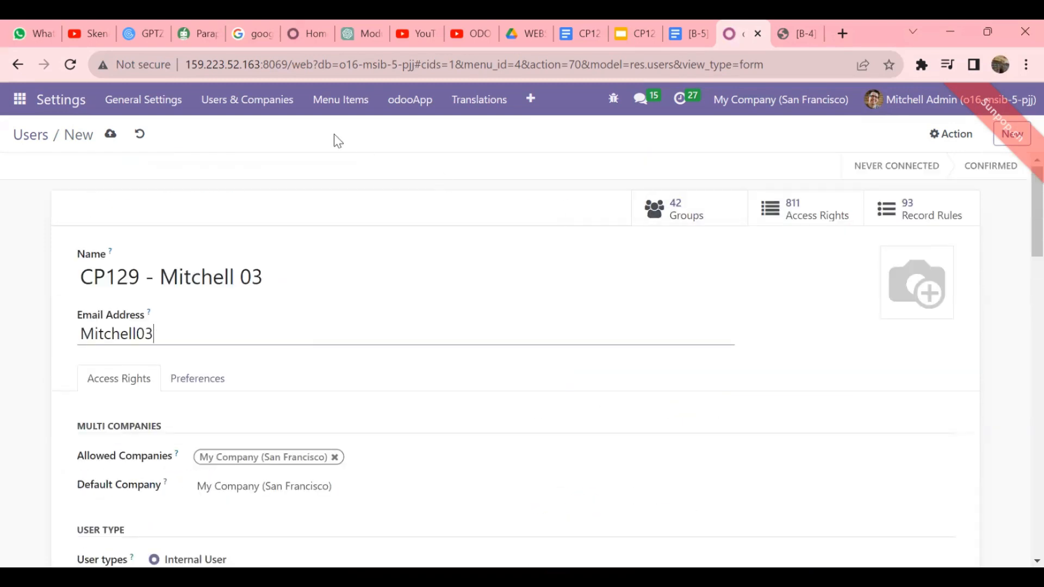
{"action": "left_click", "coordinate": [109, 138]}
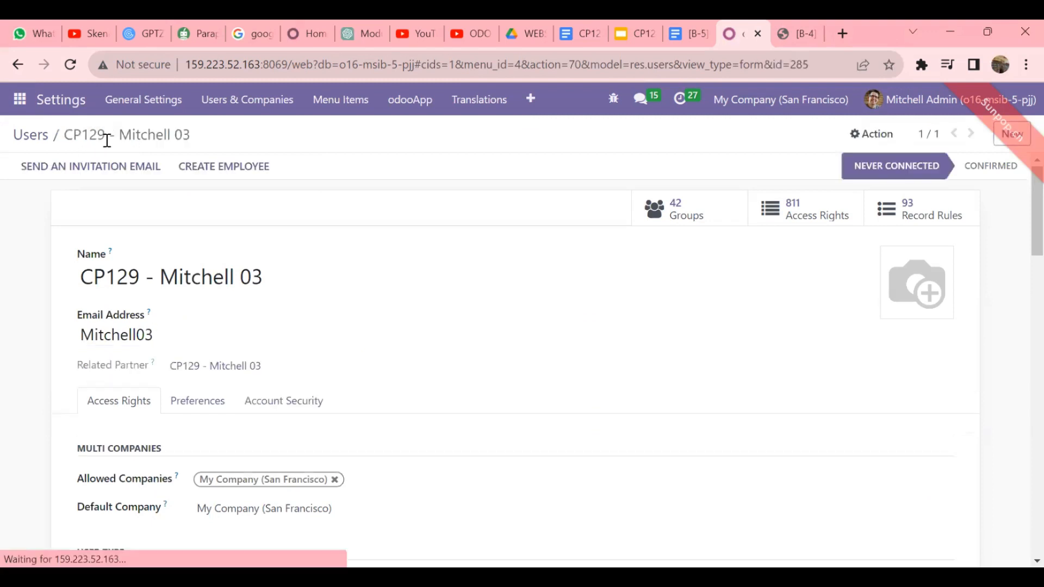
- Start a new CP163 user, entering the tester's name and e-mail login
{"action": "left_click", "coordinate": [1013, 136]}
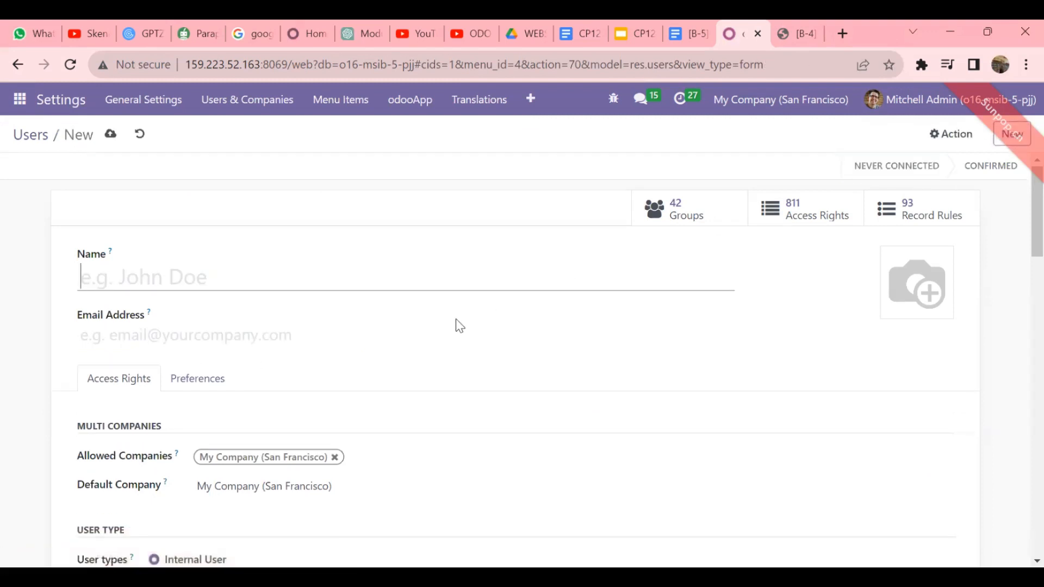
{"action": "type", "text": "CP163"}
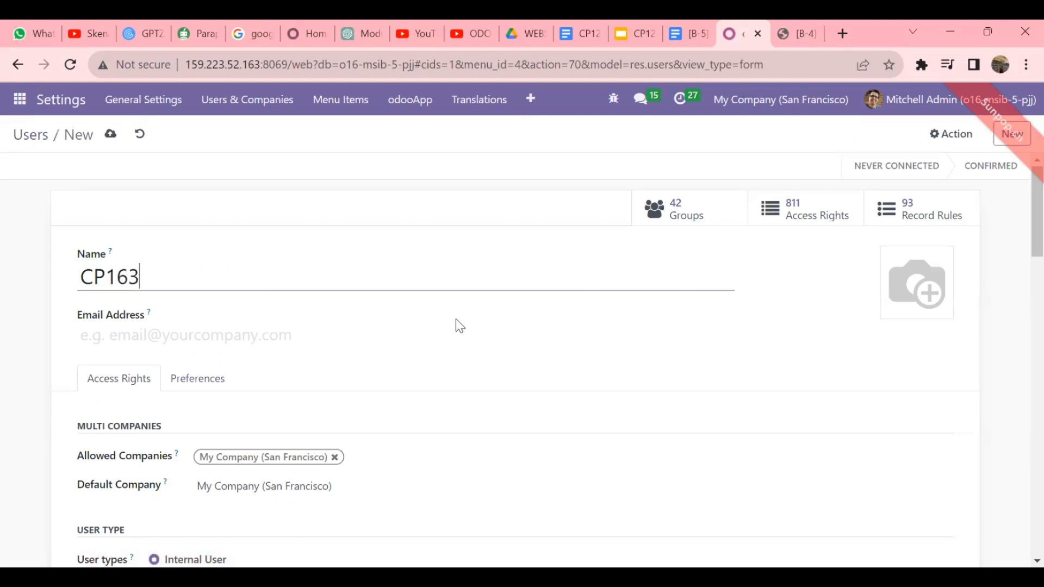
{"action": "type", "text": " - Biru 03"}
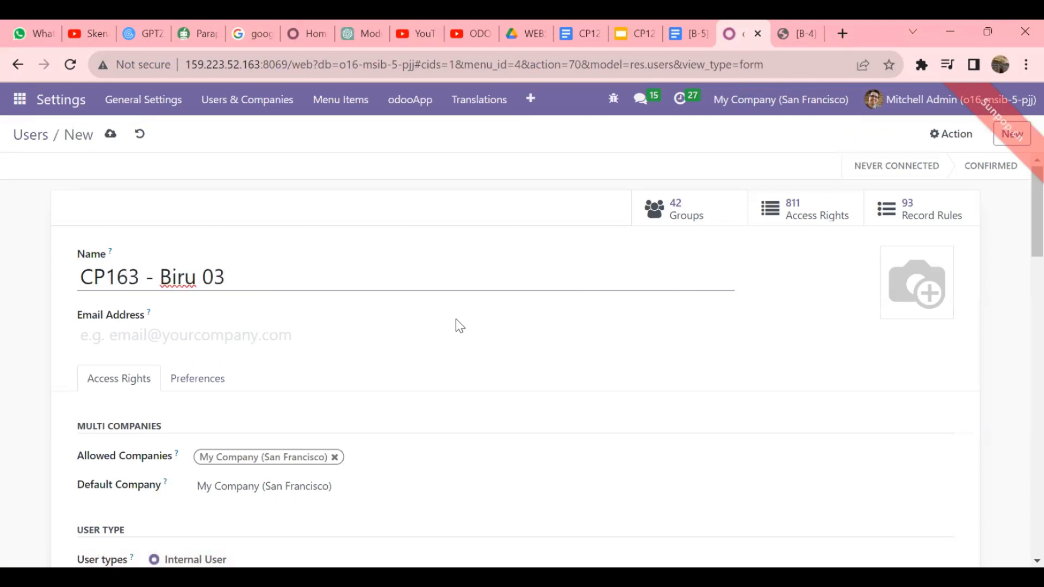
{"action": "left_click", "coordinate": [318, 343]}
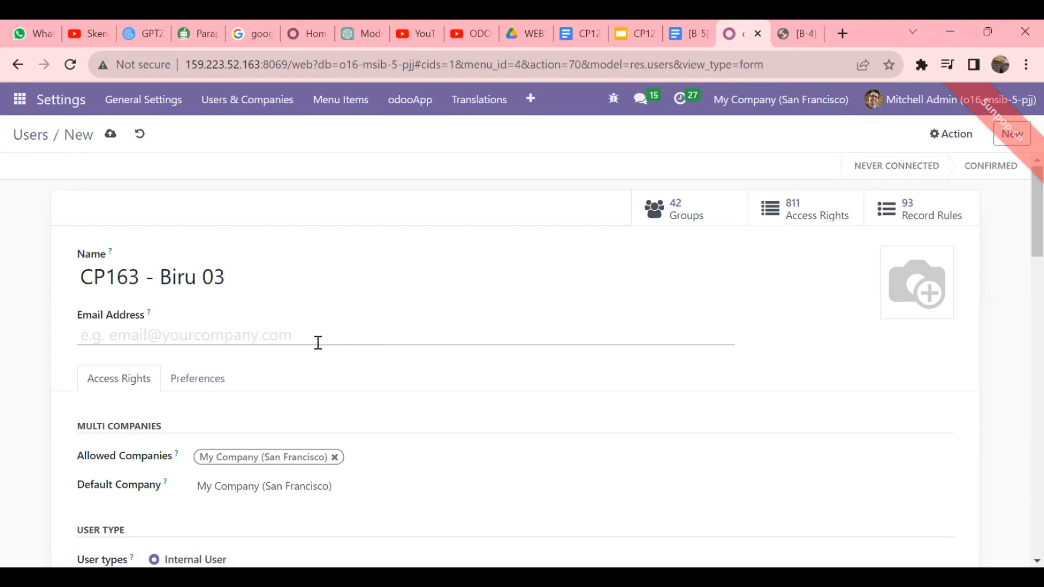
{"action": "type", "text": "Biru03"}
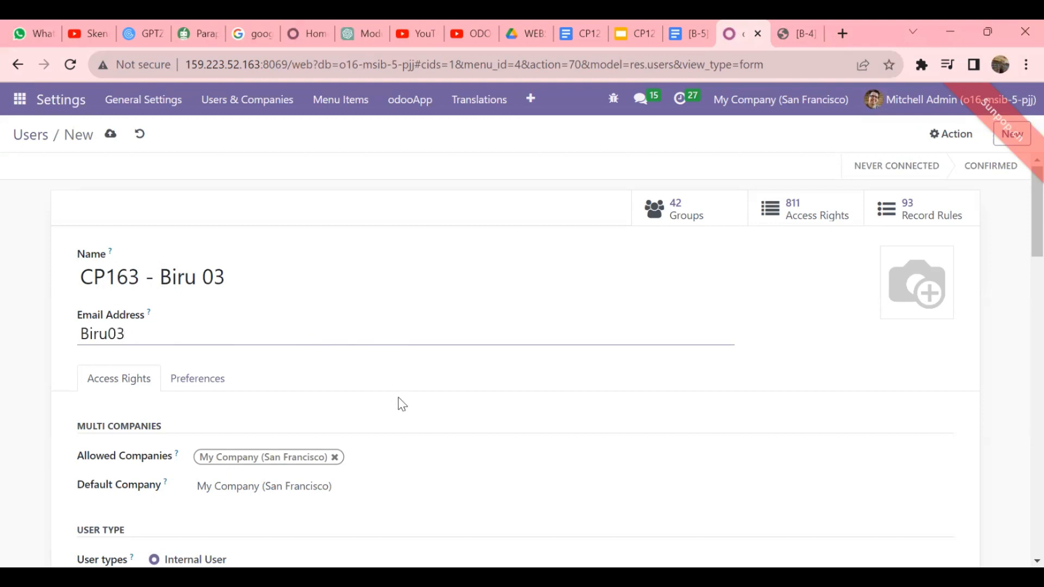
{"action": "scroll", "coordinate": [400, 404], "scroll_direction": "down", "scroll_amount": 5}
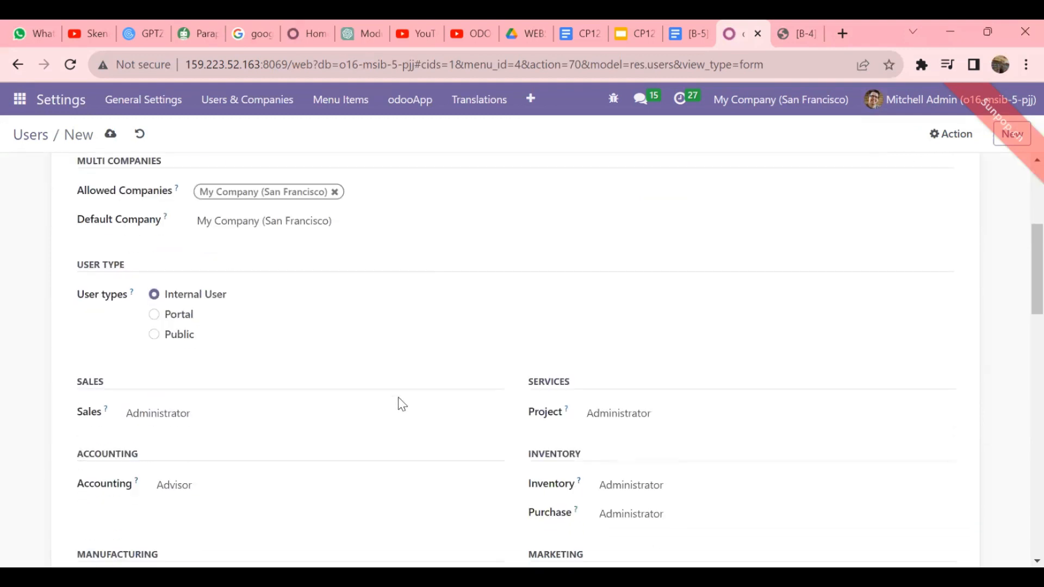
{"action": "scroll", "coordinate": [401, 404], "scroll_direction": "down", "scroll_amount": 3}
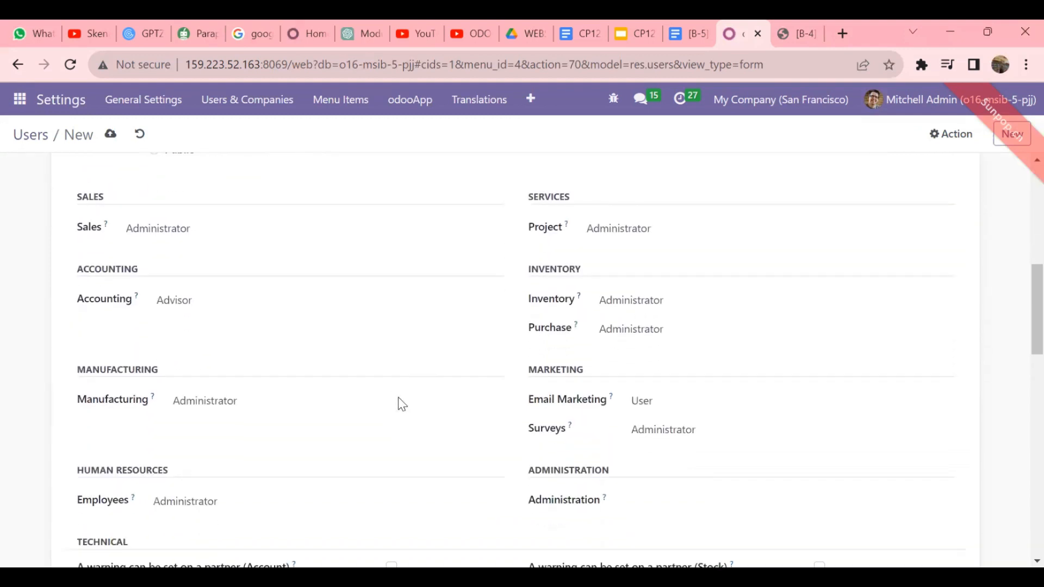
- Clear Sales, Accounting and Project access, and set Inventory and Purchase to User
{"action": "left_click", "coordinate": [267, 235]}
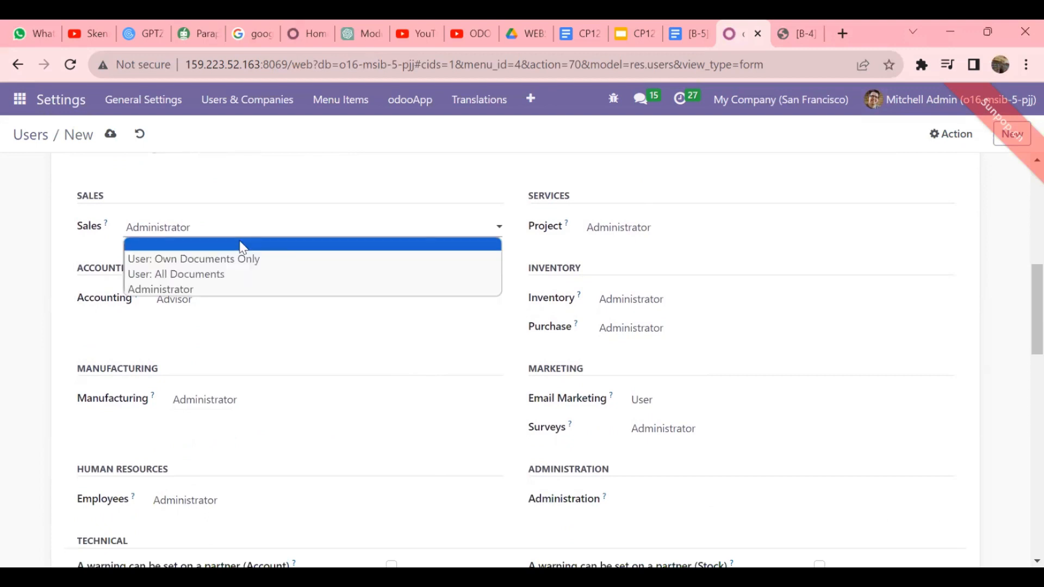
{"action": "left_click", "coordinate": [240, 242]}
{"action": "left_click", "coordinate": [266, 299]}
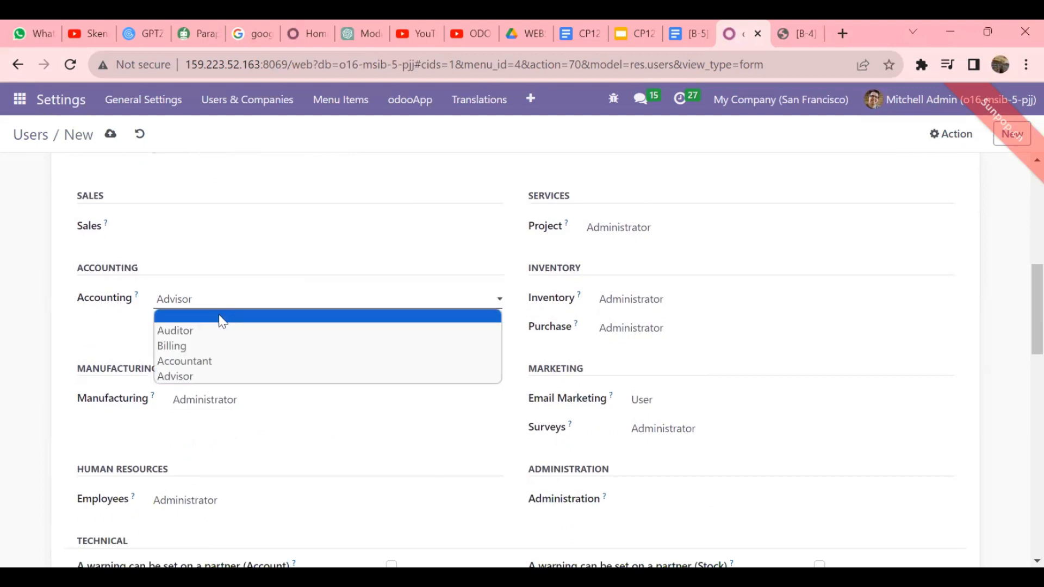
{"action": "left_click", "coordinate": [223, 321]}
{"action": "left_click", "coordinate": [623, 236]}
{"action": "left_click", "coordinate": [616, 246]}
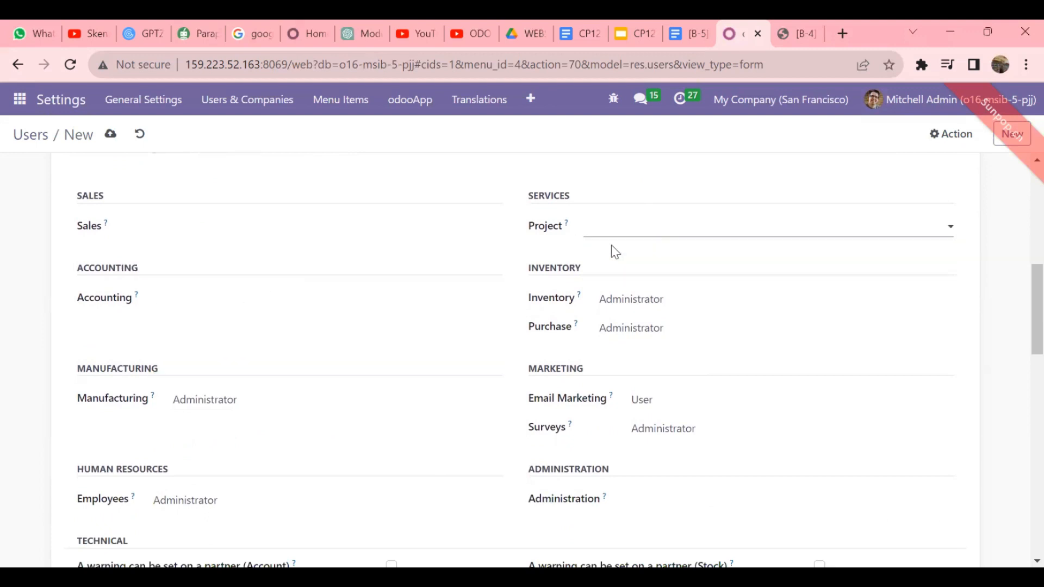
{"action": "left_click", "coordinate": [666, 315]}
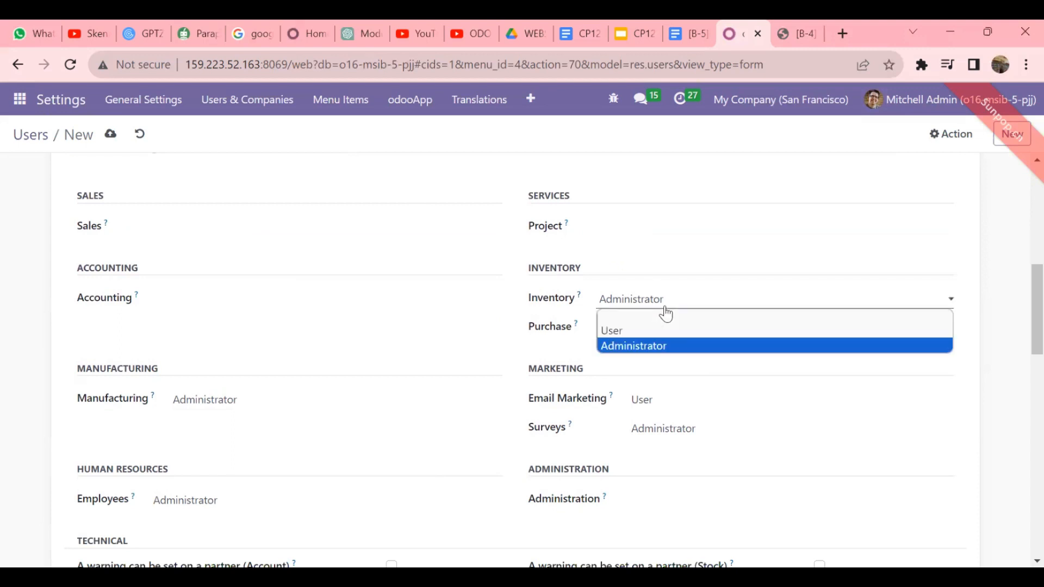
{"action": "left_click", "coordinate": [626, 332]}
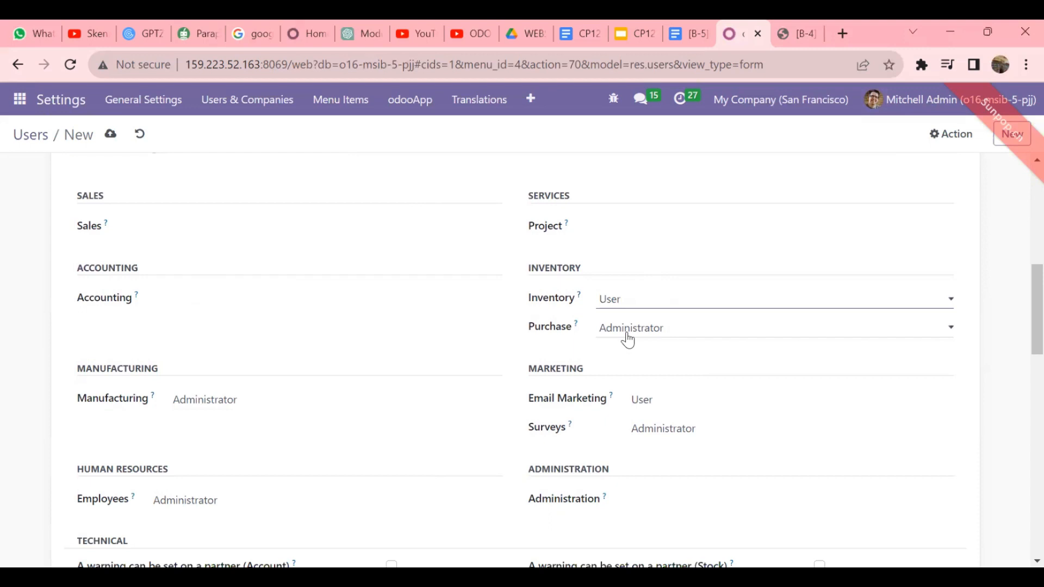
{"action": "left_click", "coordinate": [627, 335]}
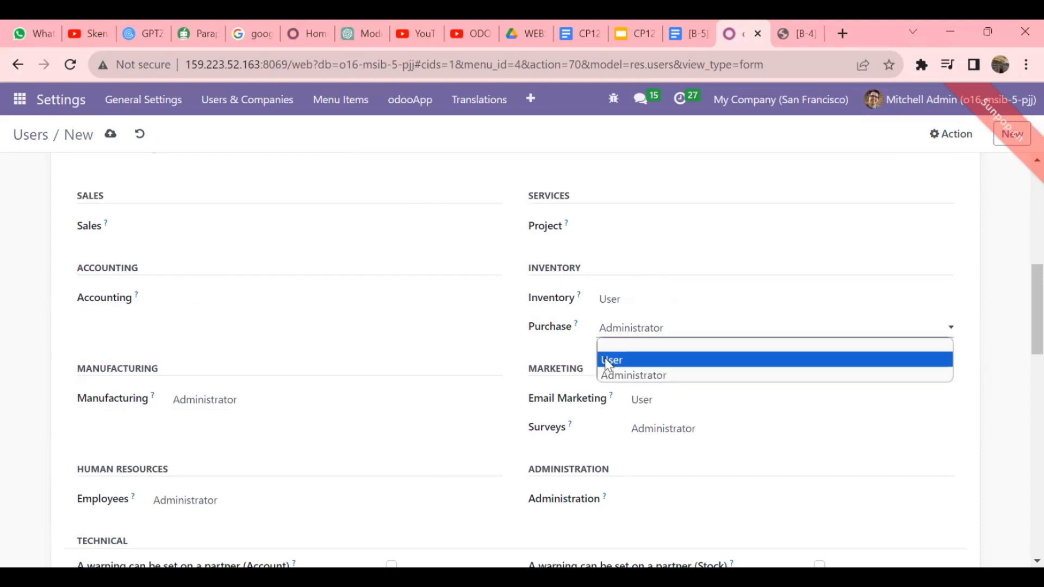
{"action": "left_click", "coordinate": [603, 359]}
- Clear Manufacturing, Employees and Email Marketing access, adjust Surveys access, and save the user
{"action": "left_click", "coordinate": [242, 403]}
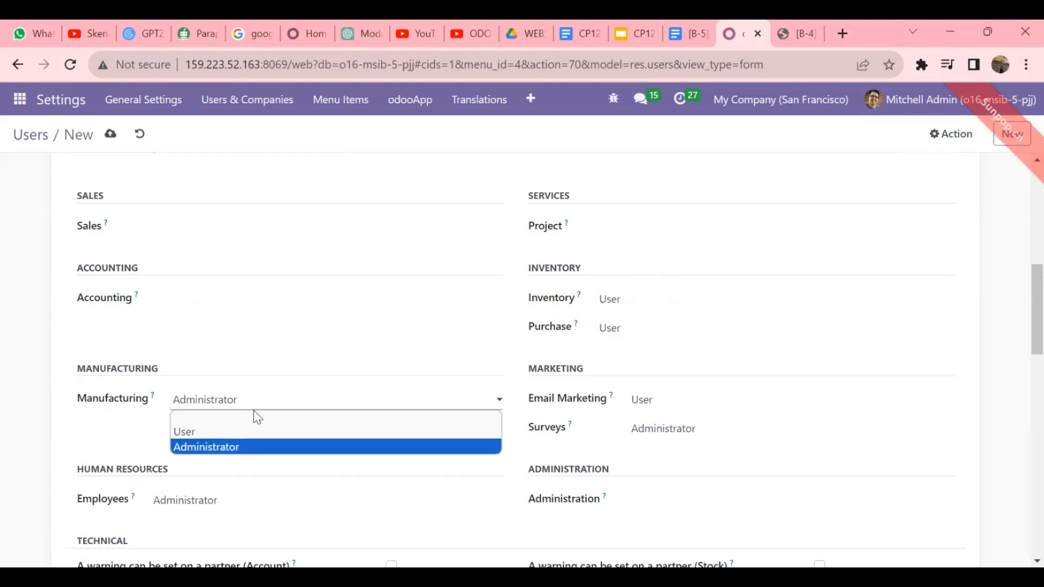
{"action": "left_click", "coordinate": [256, 419]}
{"action": "scroll", "coordinate": [260, 422], "scroll_direction": "down", "scroll_amount": 3}
{"action": "left_click", "coordinate": [299, 357]}
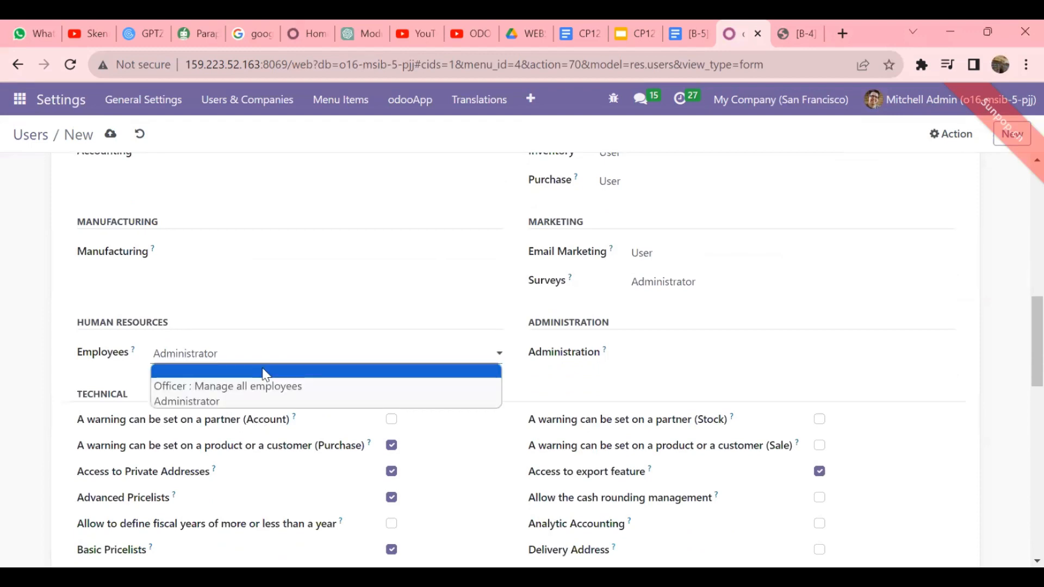
{"action": "left_click", "coordinate": [266, 369]}
{"action": "left_click", "coordinate": [664, 254]}
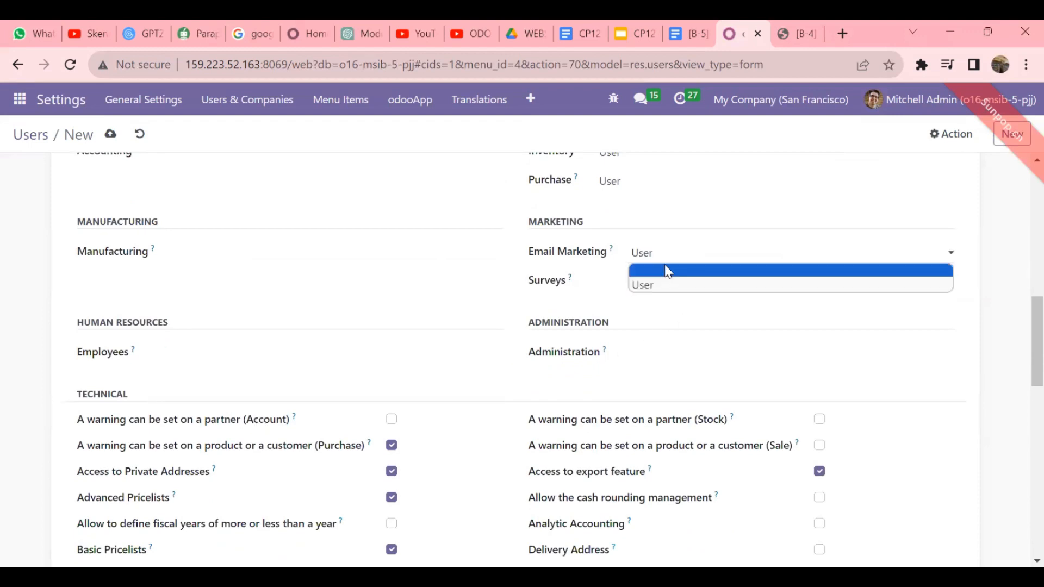
{"action": "left_click", "coordinate": [667, 271]}
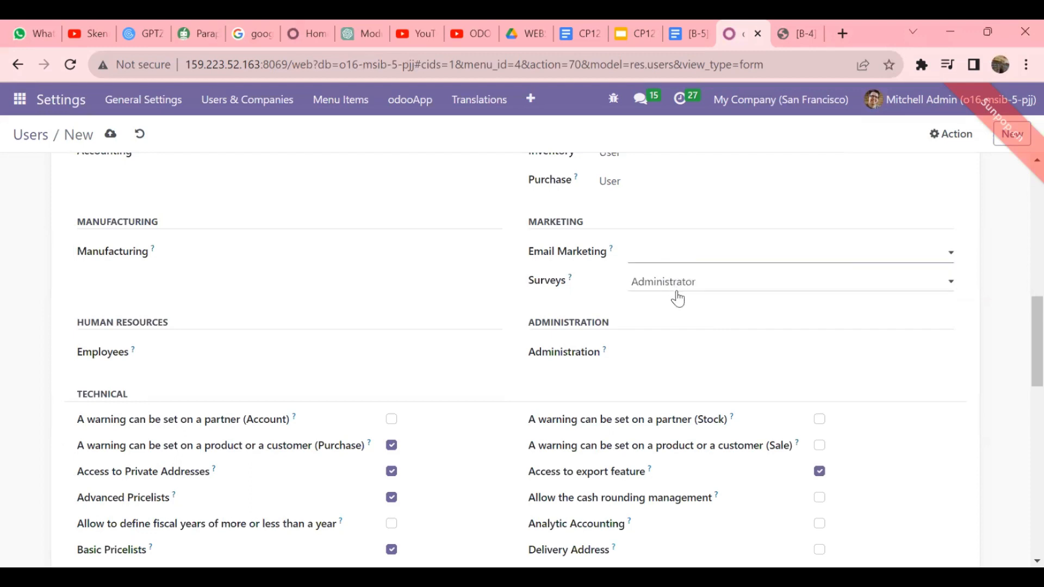
{"action": "left_click", "coordinate": [673, 287]}
{"action": "left_click", "coordinate": [646, 319]}
{"action": "scroll", "coordinate": [531, 321], "scroll_direction": "down", "scroll_amount": 6}
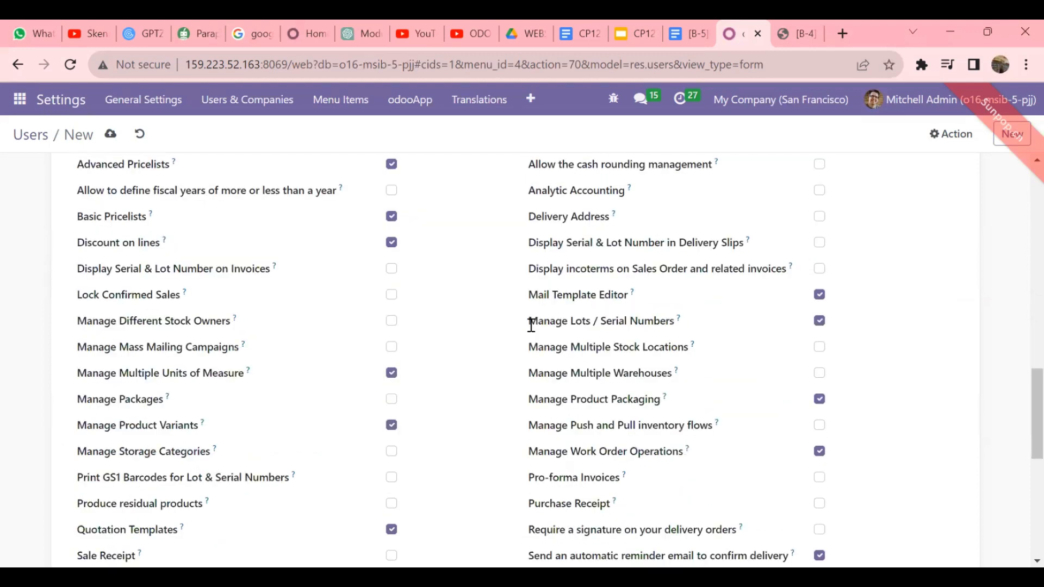
{"action": "scroll", "coordinate": [531, 326], "scroll_direction": "up", "scroll_amount": 6}
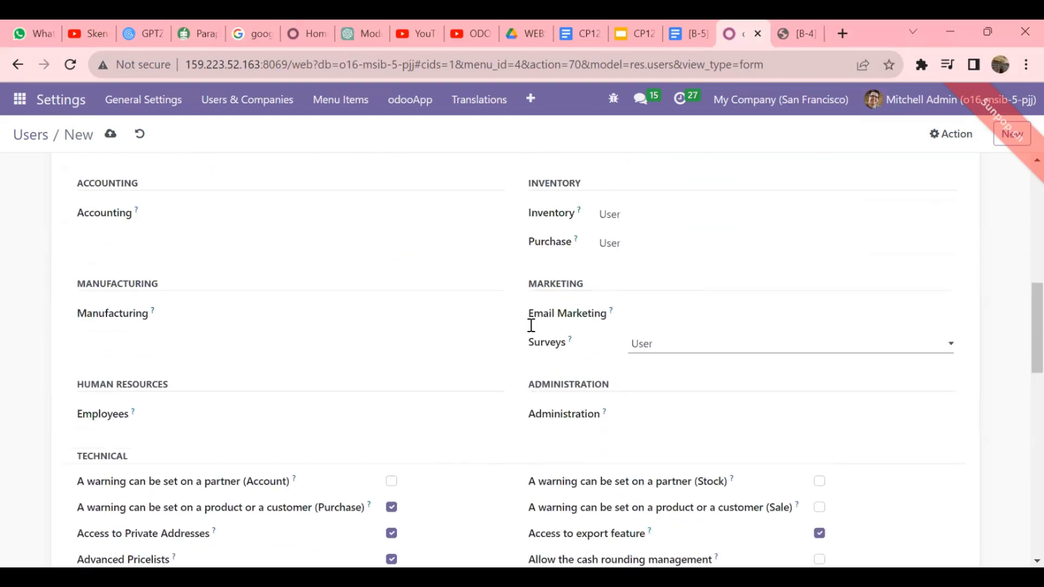
{"action": "scroll", "coordinate": [533, 331], "scroll_direction": "down", "scroll_amount": 3}
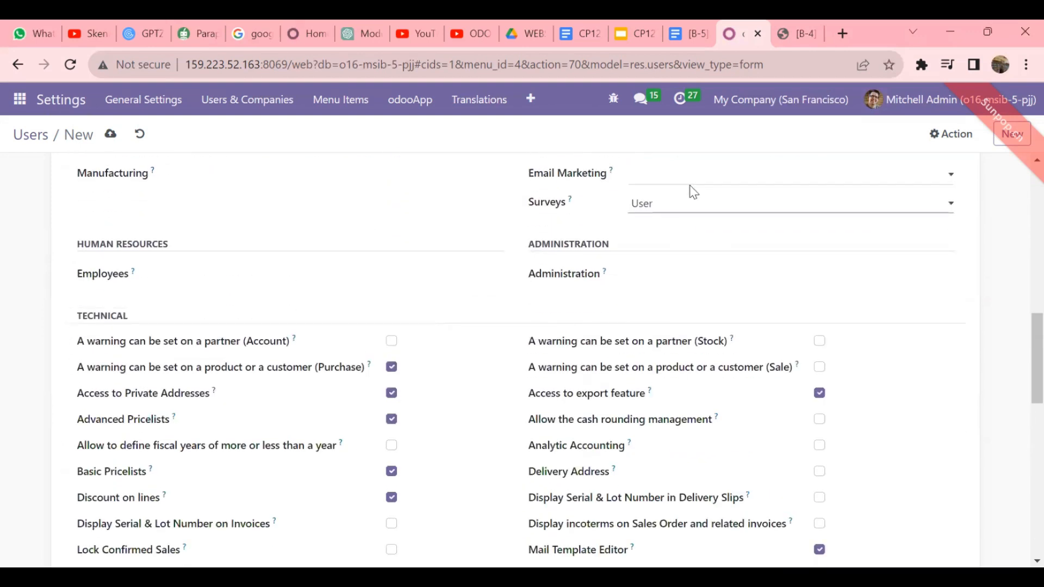
{"action": "left_click", "coordinate": [680, 208]}
{"action": "left_click", "coordinate": [658, 255]}
{"action": "scroll", "coordinate": [517, 263], "scroll_direction": "down", "scroll_amount": 5}
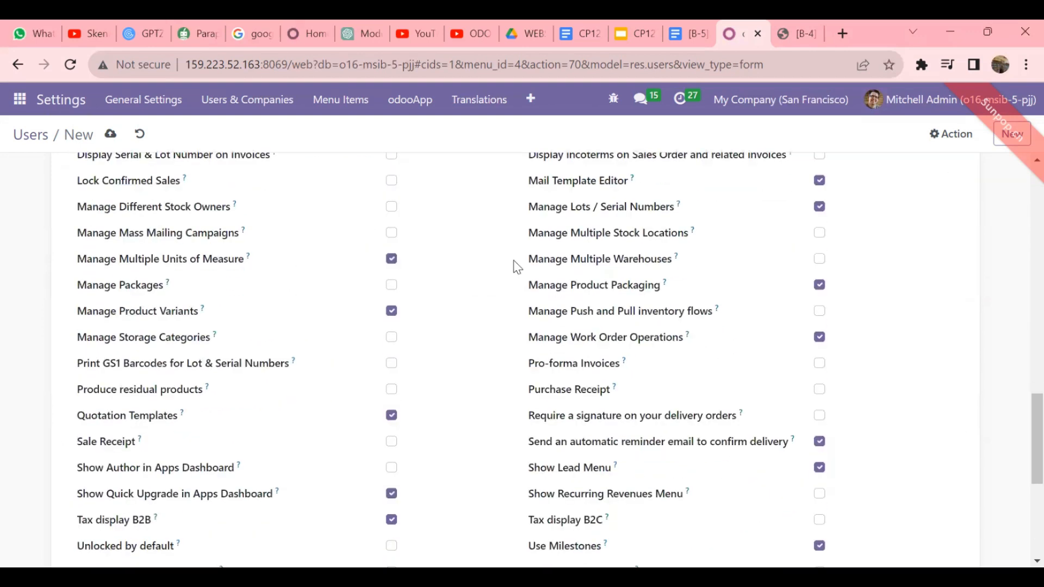
{"action": "scroll", "coordinate": [515, 261], "scroll_direction": "up", "scroll_amount": 20}
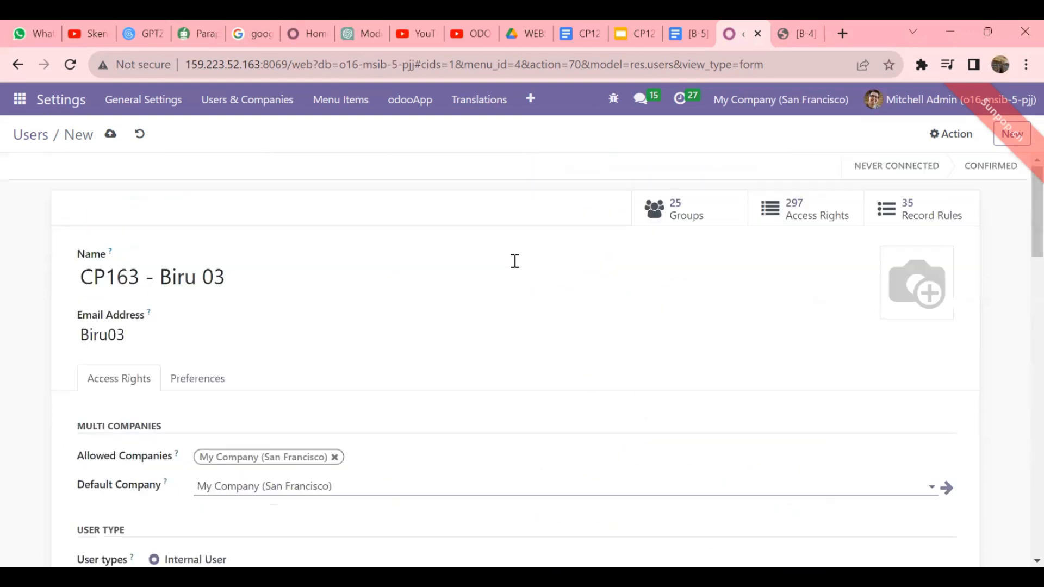
{"action": "left_click", "coordinate": [110, 135]}
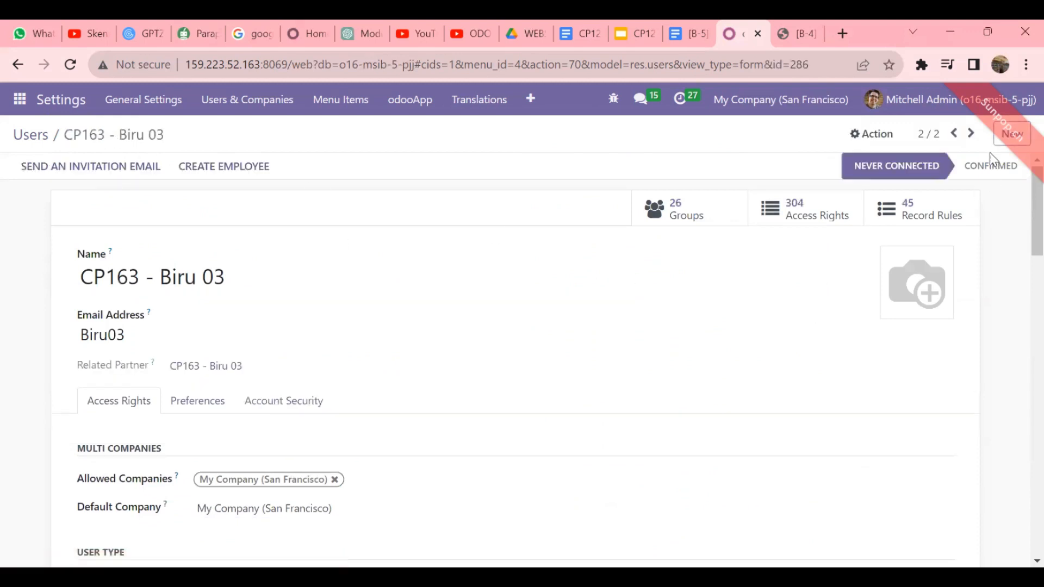
- Start a new CP135 user with the tester's name and e-mail login
{"action": "left_click", "coordinate": [1004, 143]}
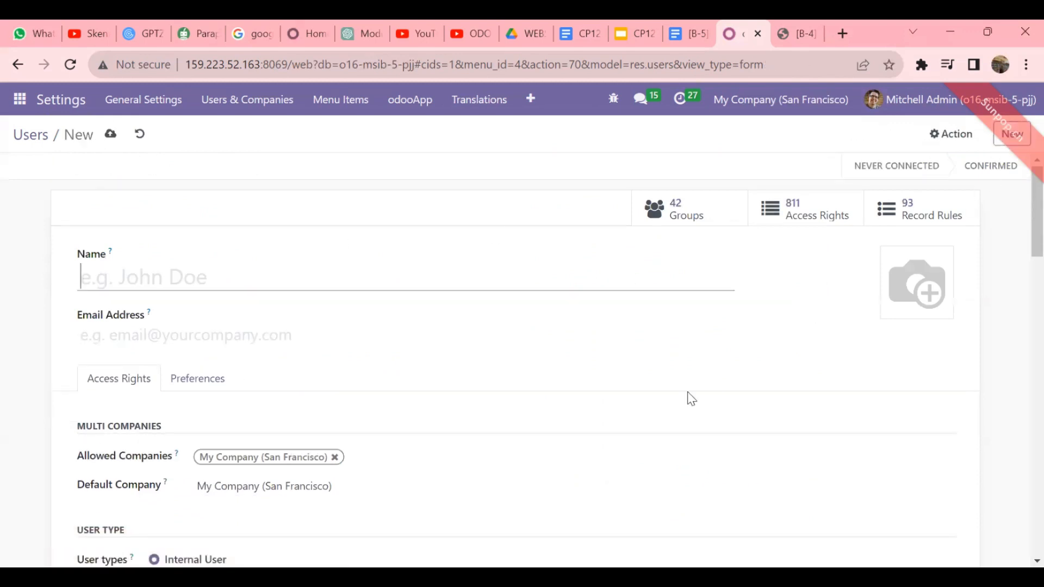
{"action": "type", "text": "CP135"}
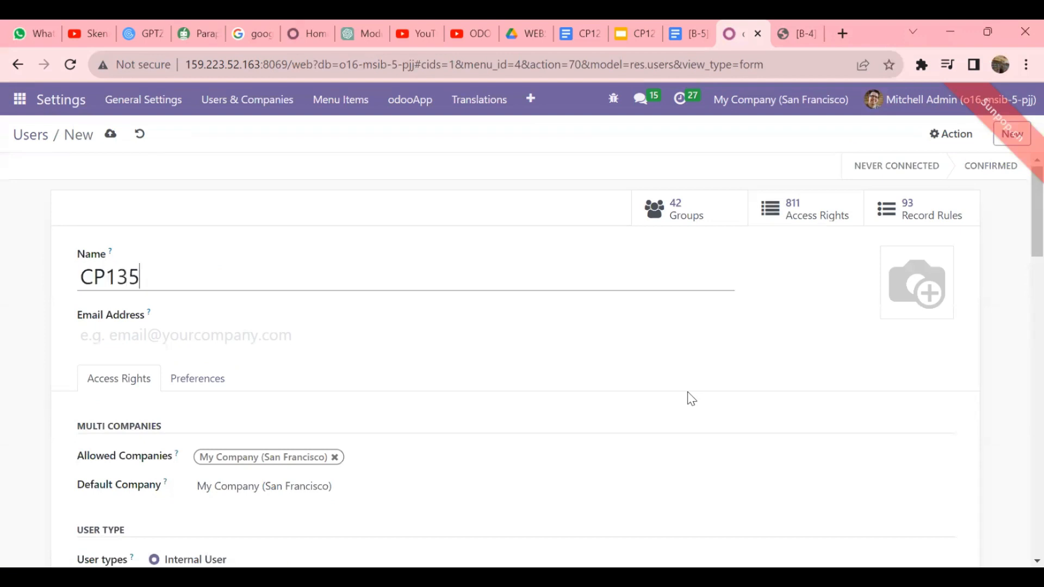
{"action": "type", "text": " - Azam 03"}
{"action": "left_click", "coordinate": [369, 337]}
{"action": "type", "text": "Azam03"}
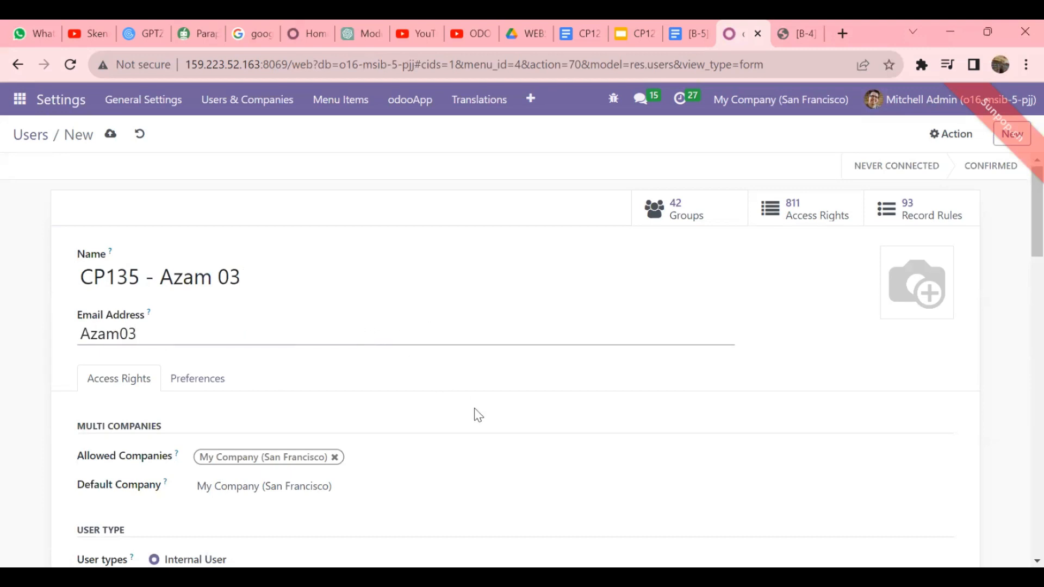
{"action": "scroll", "coordinate": [476, 416], "scroll_direction": "down", "scroll_amount": 4}
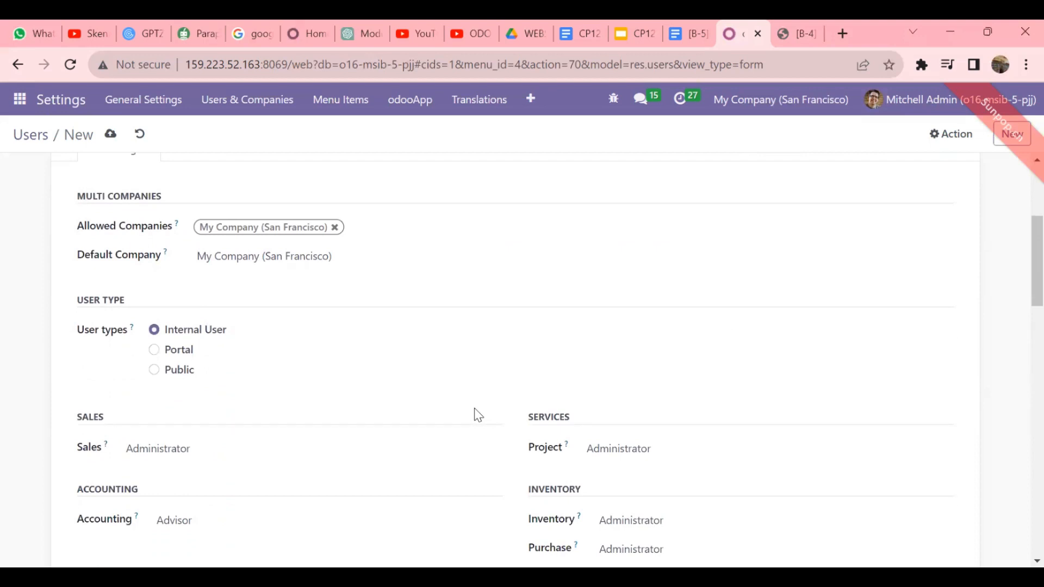
- Clear Sales, Project and Accounting access, keeping Purchase at Administrator
{"action": "scroll", "coordinate": [478, 415], "scroll_direction": "down", "scroll_amount": 2}
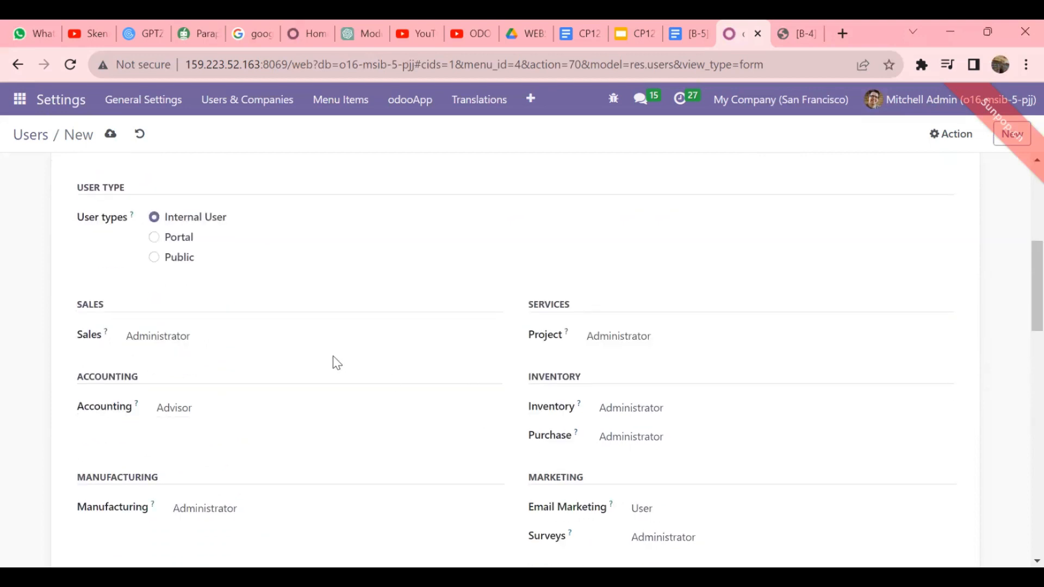
{"action": "left_click", "coordinate": [257, 341]}
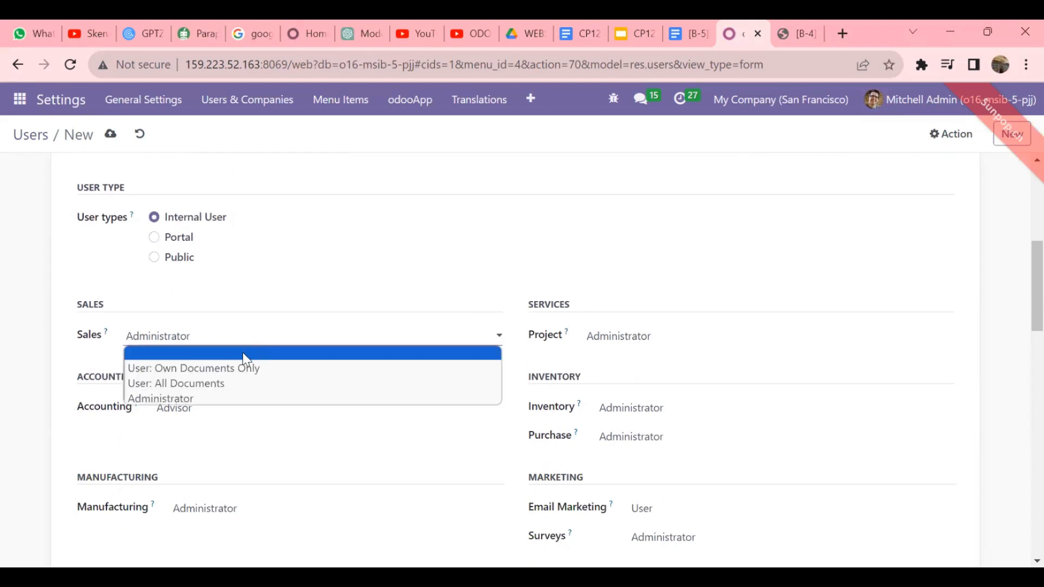
{"action": "left_click", "coordinate": [243, 353]}
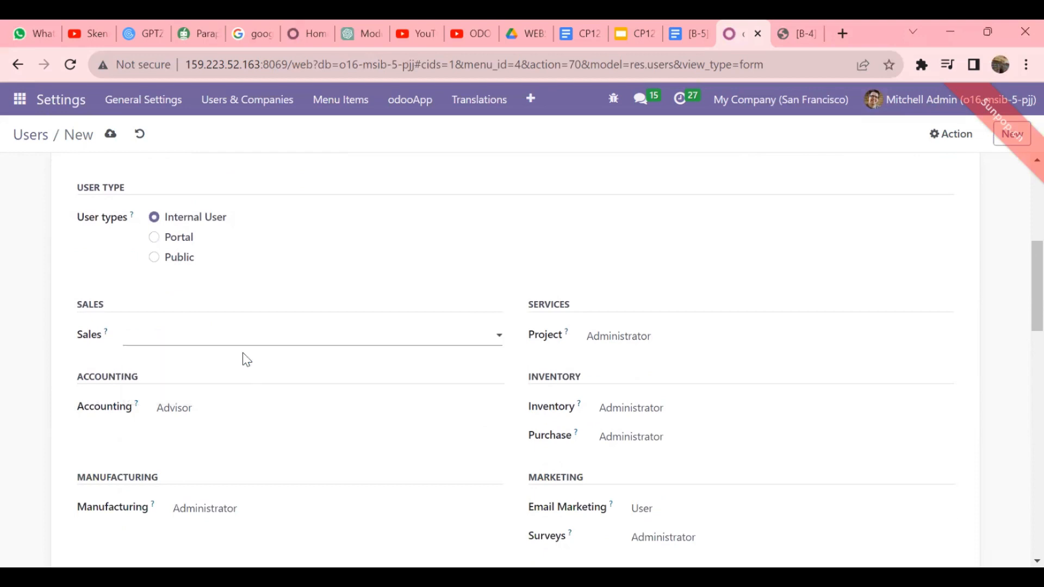
{"action": "left_click", "coordinate": [641, 341]}
{"action": "left_click", "coordinate": [623, 345]}
{"action": "left_click", "coordinate": [285, 414]}
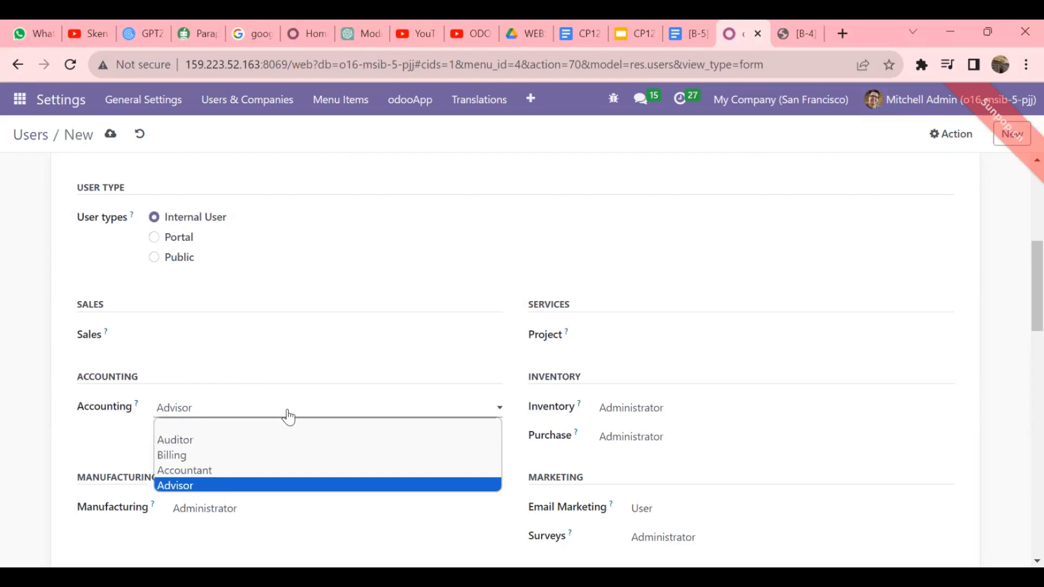
{"action": "left_click", "coordinate": [232, 426]}
{"action": "scroll", "coordinate": [345, 422], "scroll_direction": "down", "scroll_amount": 1}
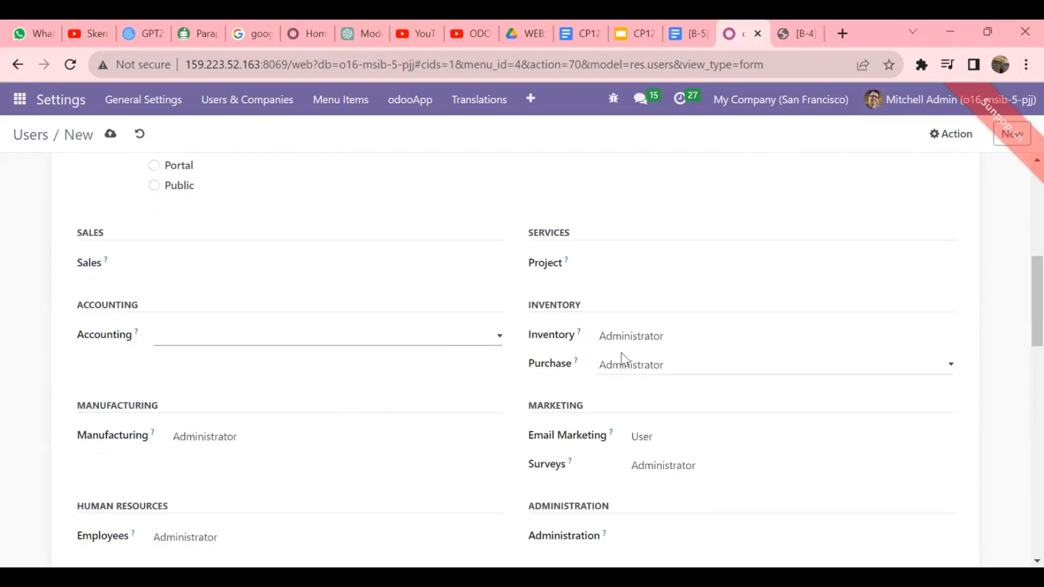
{"action": "left_click", "coordinate": [649, 368]}
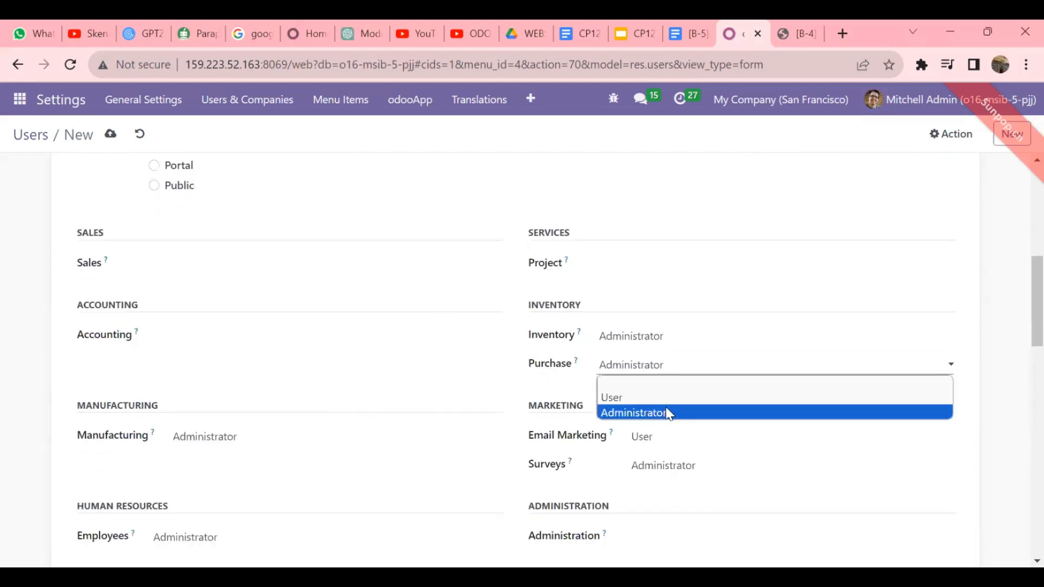
{"action": "left_click", "coordinate": [668, 413]}
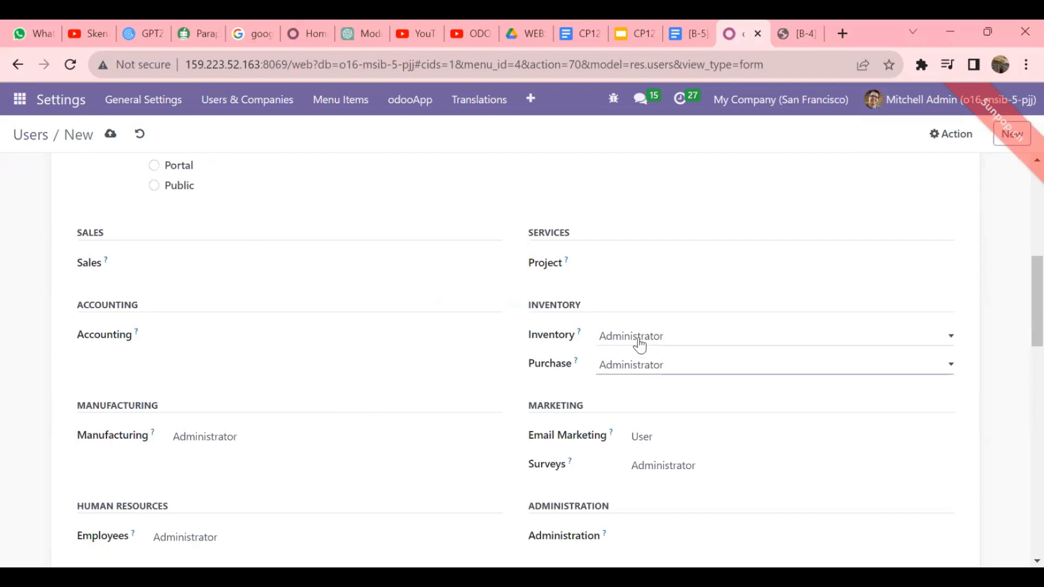
- Set Inventory to User, clear Manufacturing, Employees and Email Marketing, and save the user
{"action": "left_click", "coordinate": [640, 346]}
{"action": "left_click", "coordinate": [610, 367]}
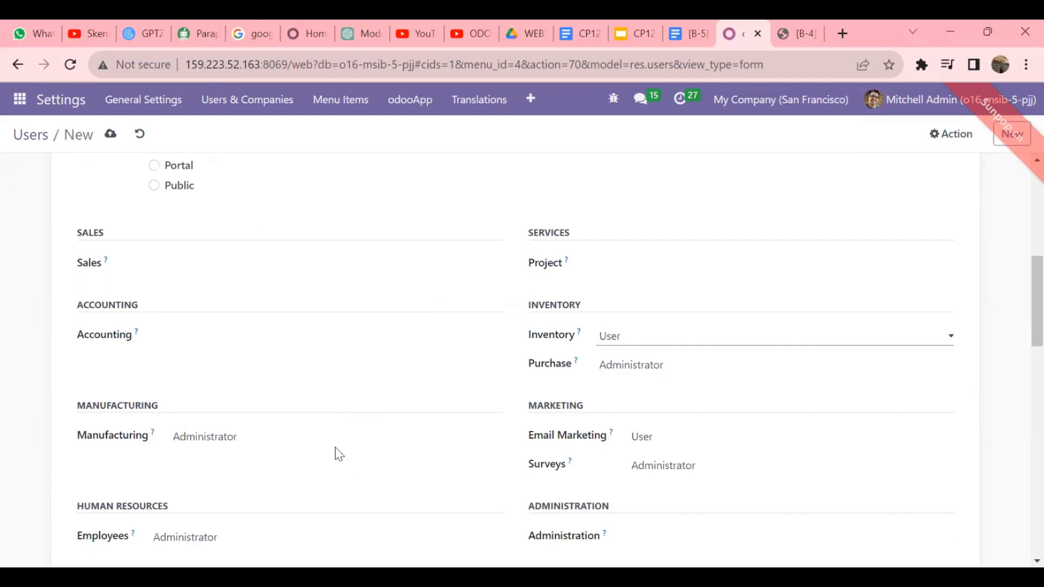
{"action": "left_click", "coordinate": [330, 448]}
{"action": "left_click", "coordinate": [289, 455]}
{"action": "scroll", "coordinate": [296, 442], "scroll_direction": "down", "scroll_amount": 2}
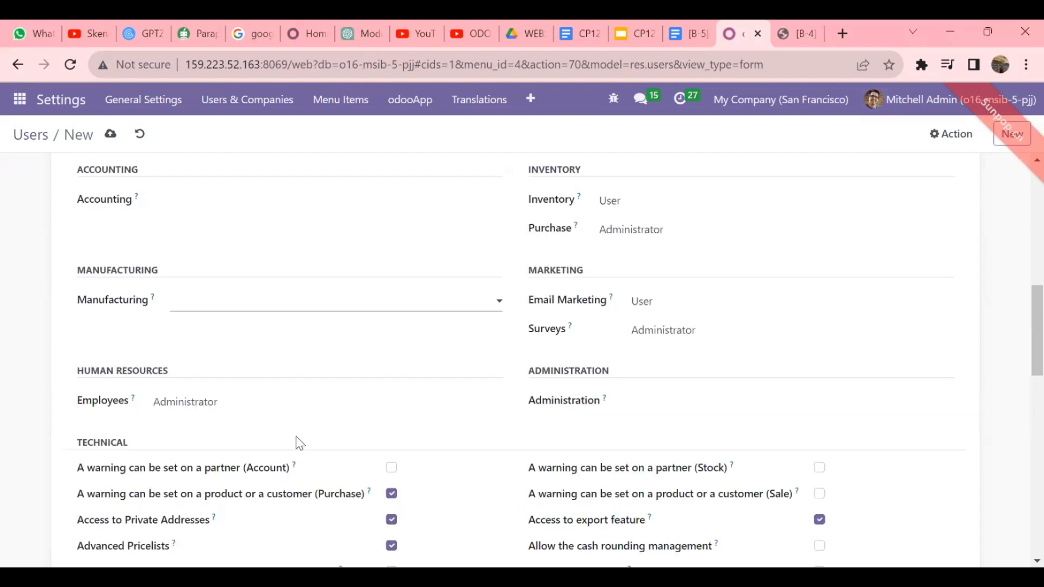
{"action": "left_click", "coordinate": [304, 407]}
{"action": "left_click", "coordinate": [273, 421]}
{"action": "left_click", "coordinate": [692, 308]}
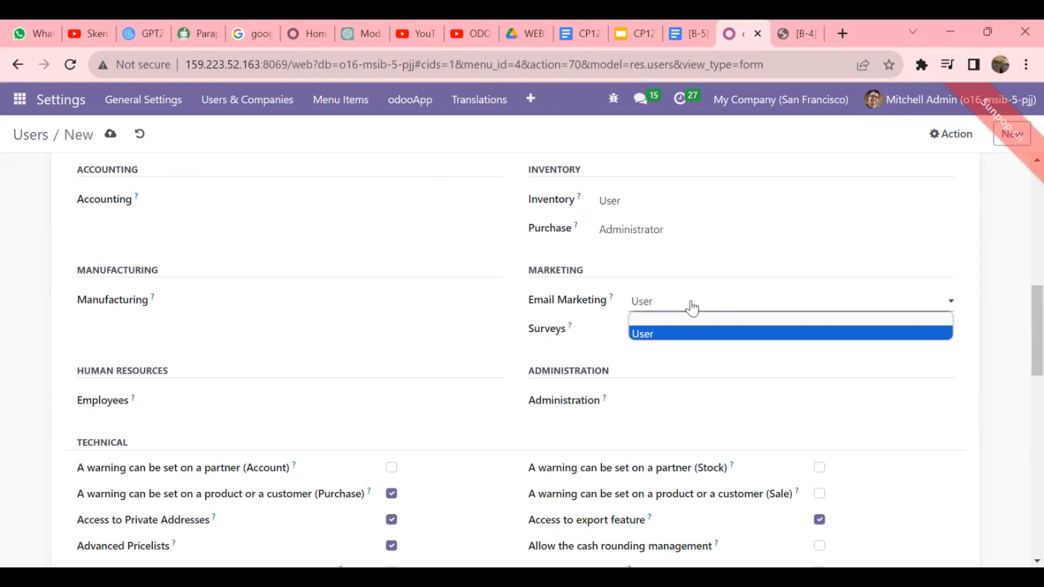
{"action": "left_click", "coordinate": [664, 319]}
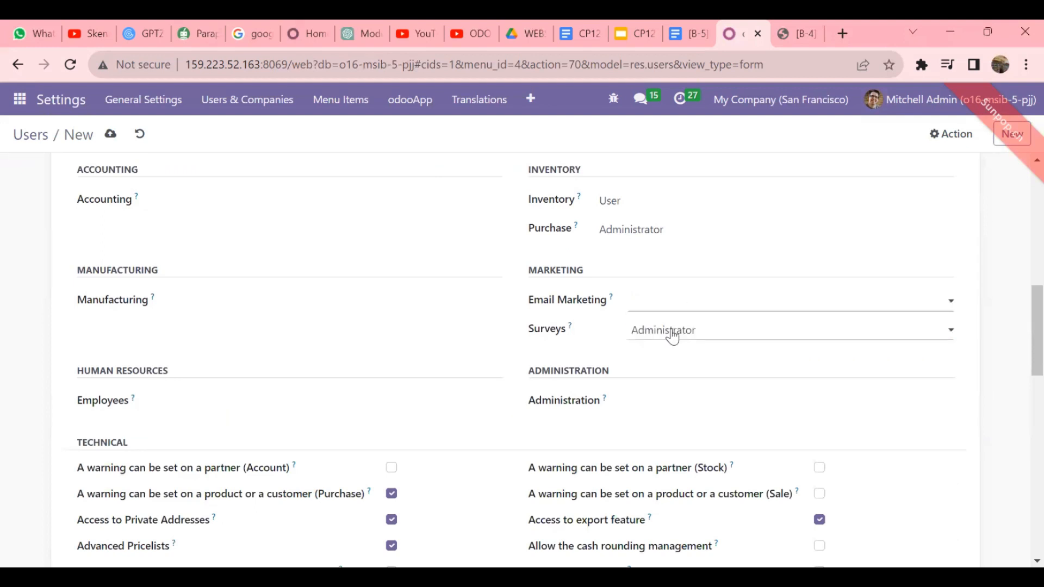
{"action": "left_click", "coordinate": [672, 332]}
{"action": "scroll", "coordinate": [648, 351], "scroll_direction": "up", "scroll_amount": 10}
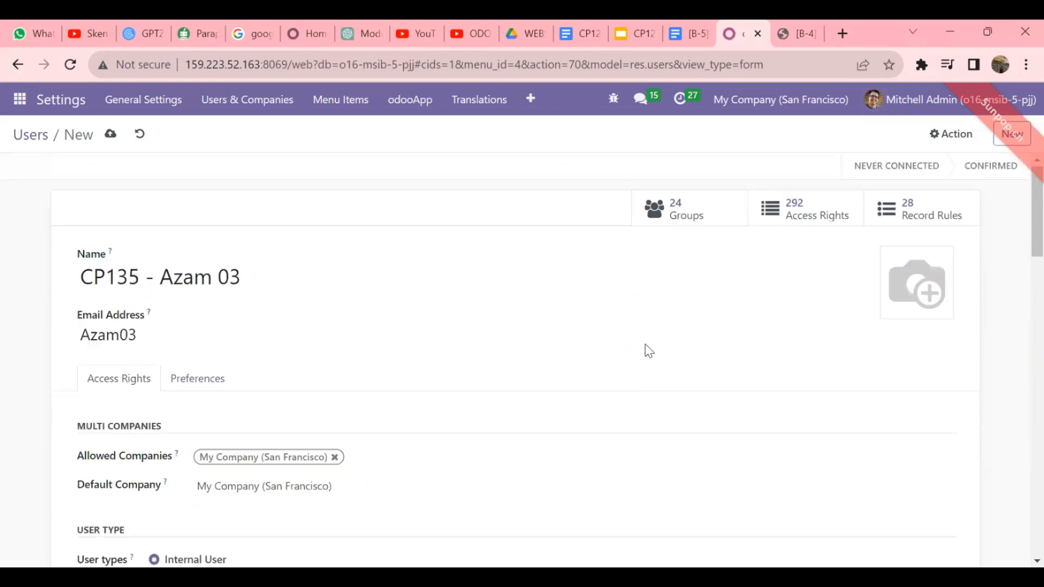
{"action": "left_click", "coordinate": [110, 134]}
- Start a new CP133 user, entering the tester's name and e-mail login
{"action": "left_click", "coordinate": [1012, 134]}
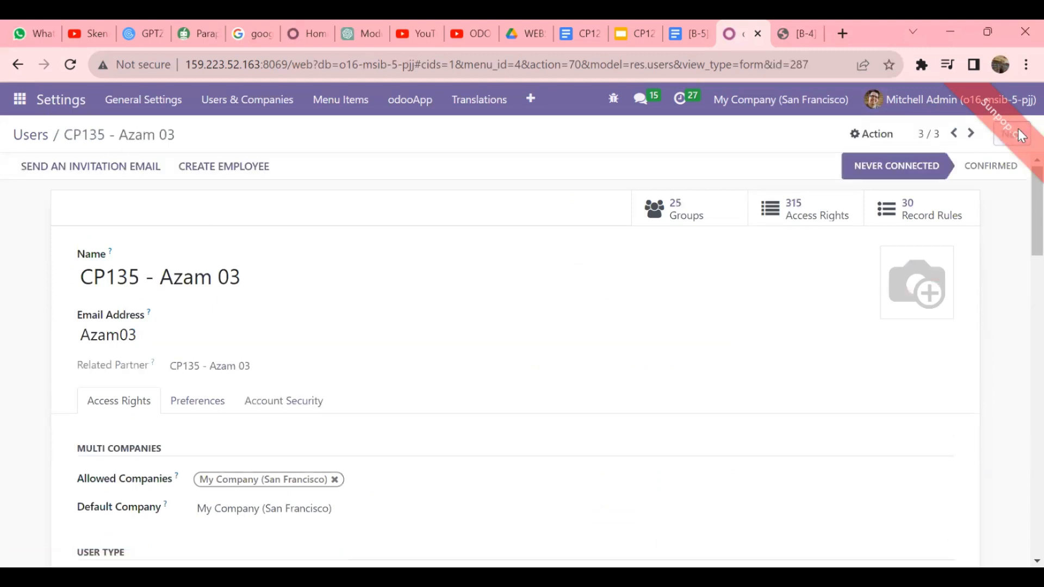
{"action": "type", "text": "Cp"}
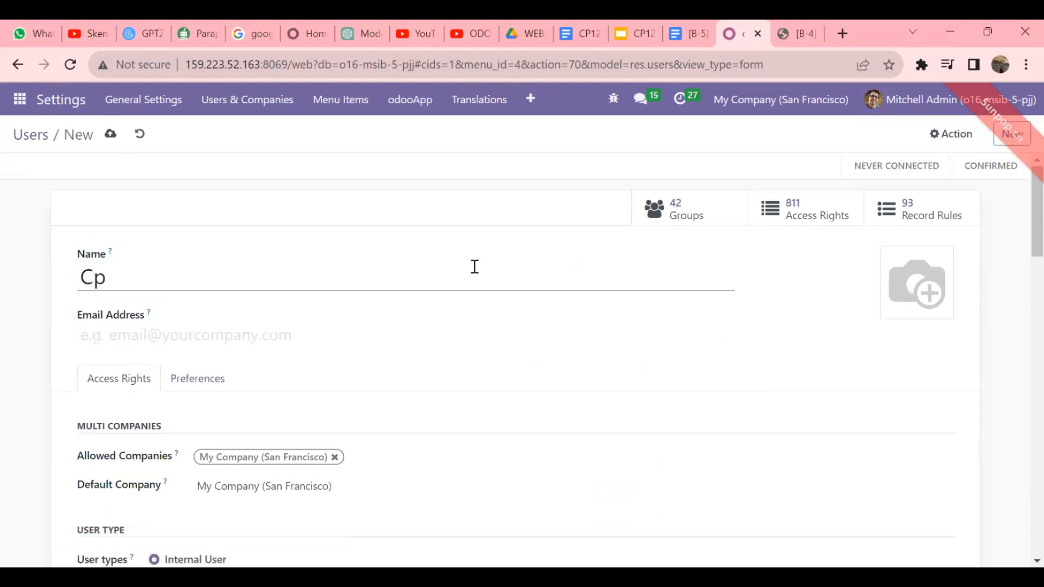
{"action": "key", "text": "BackSpace"}
{"action": "type", "text": "P133- HEndry"}
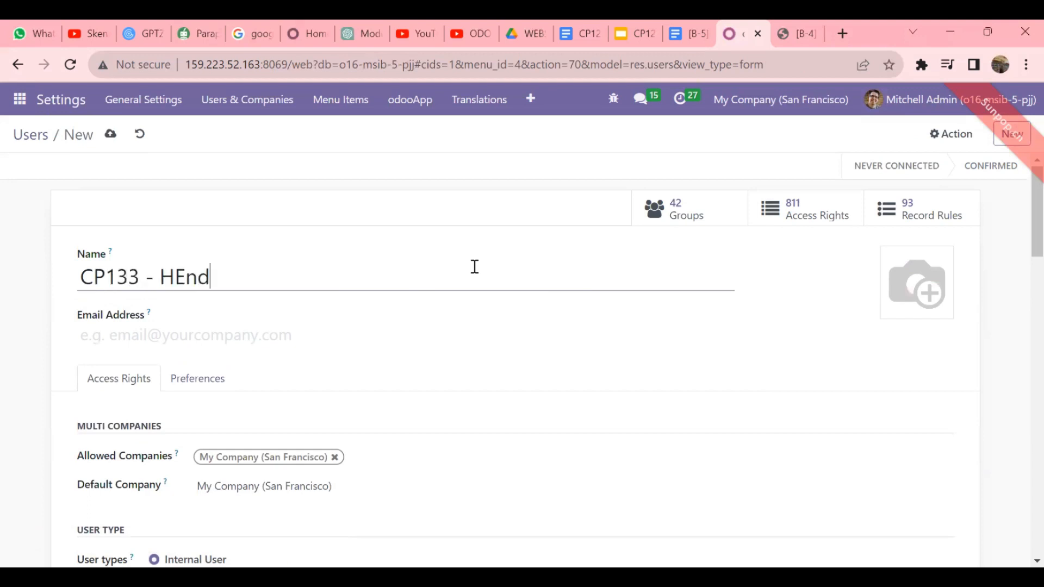
{"action": "key", "text": "BackSpace"}
{"action": "key", "text": "BackSpace"}
{"action": "key", "text": "BackSpace"}
{"action": "key", "text": "BackSpace"}
{"action": "key", "text": "BackSpace"}
{"action": "type", "text": "rn"}
{"action": "key", "text": "BackSpace"}
{"action": "key", "text": "BackSpace"}
{"action": "type", "text": "endry 03"}
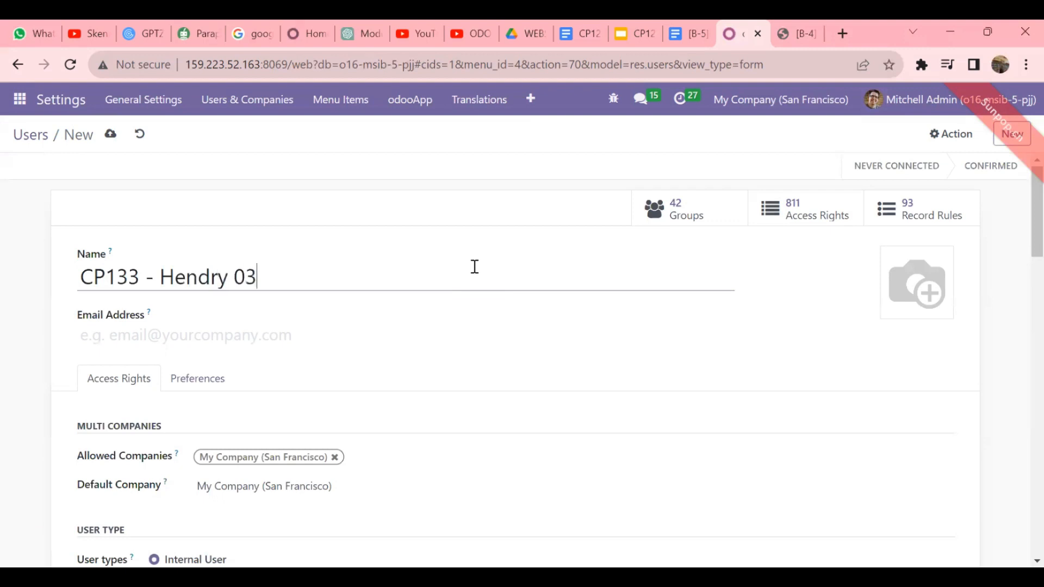
{"action": "left_click", "coordinate": [393, 322]}
{"action": "type", "text": "HEndry"}
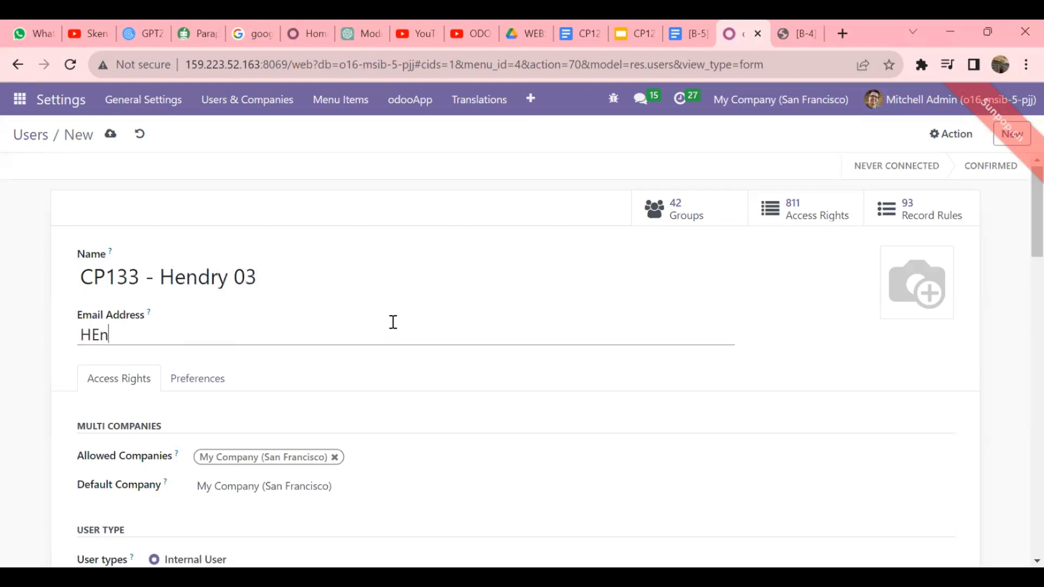
{"action": "key", "text": "BackSpace"}
{"action": "key", "text": "BackSpace"}
{"action": "key", "text": "BackSpace"}
{"action": "key", "text": "BackSpace"}
{"action": "key", "text": "BackSpace"}
{"action": "type", "text": "endry03"}
{"action": "scroll", "coordinate": [393, 321], "scroll_direction": "down", "scroll_amount": 3}
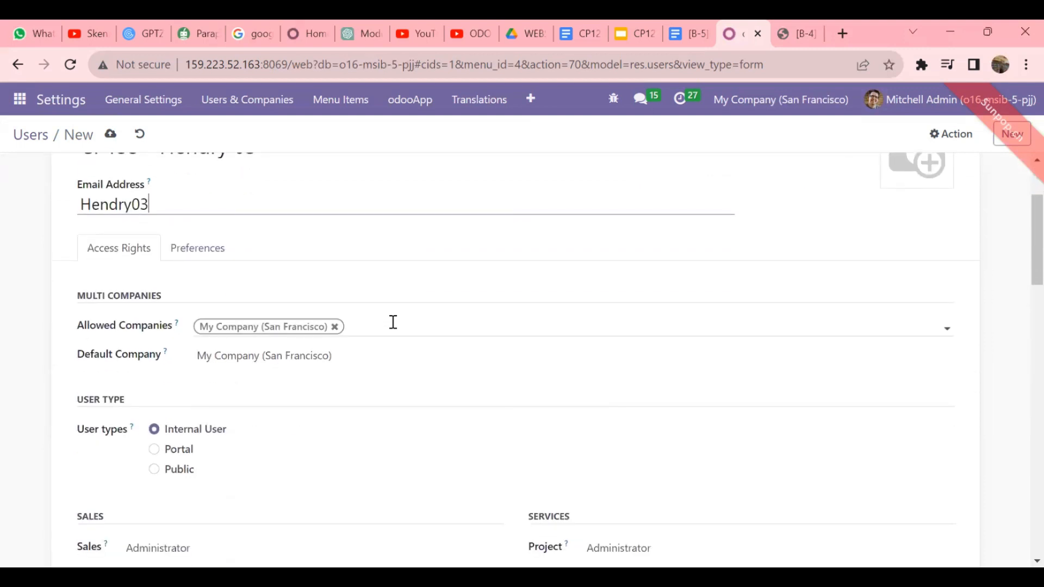
{"action": "scroll", "coordinate": [393, 322], "scroll_direction": "down", "scroll_amount": 4}
- Clear Sales and Project access and set Purchase access to User
{"action": "left_click", "coordinate": [279, 364]}
{"action": "left_click", "coordinate": [234, 374]}
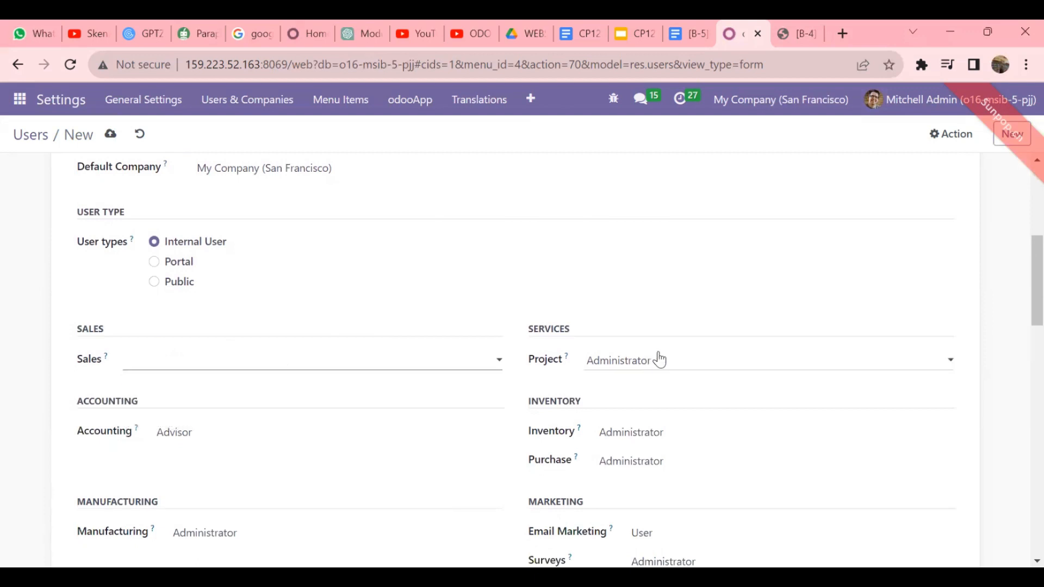
{"action": "left_click", "coordinate": [659, 360]}
{"action": "left_click", "coordinate": [623, 381]}
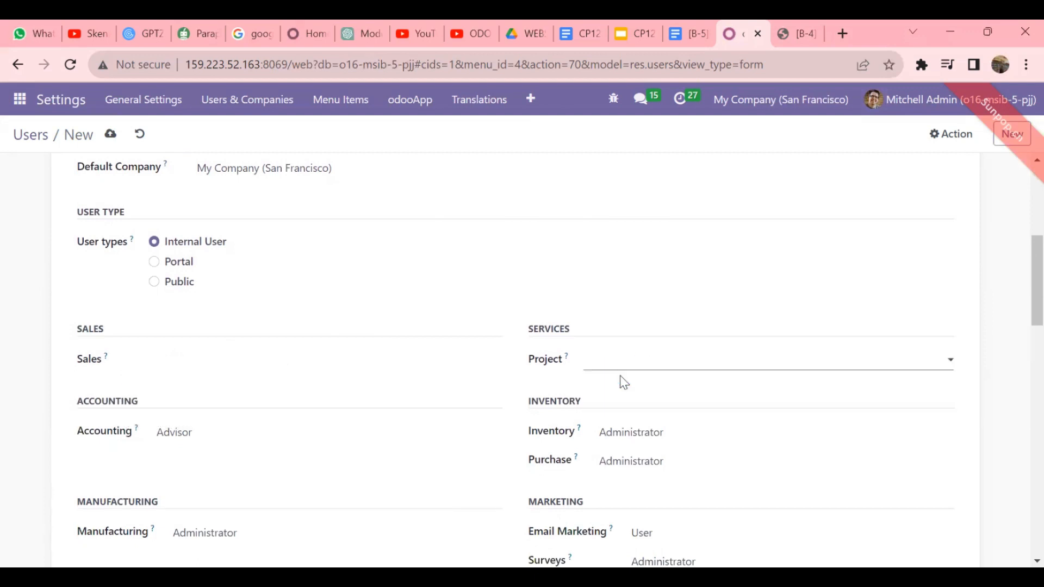
{"action": "scroll", "coordinate": [624, 383], "scroll_direction": "down", "scroll_amount": 2}
{"action": "left_click", "coordinate": [660, 364]}
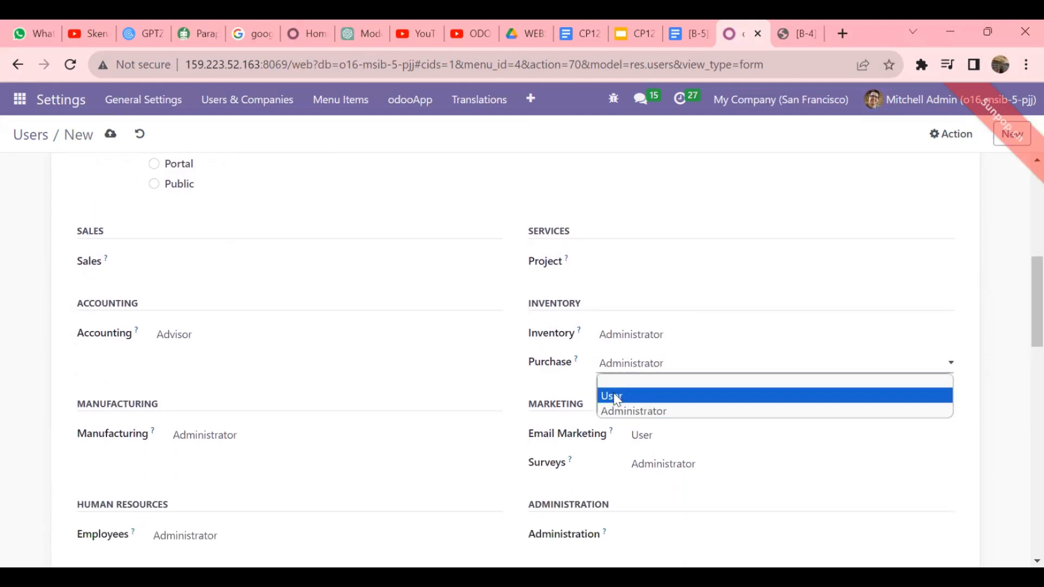
{"action": "left_click", "coordinate": [616, 396]}
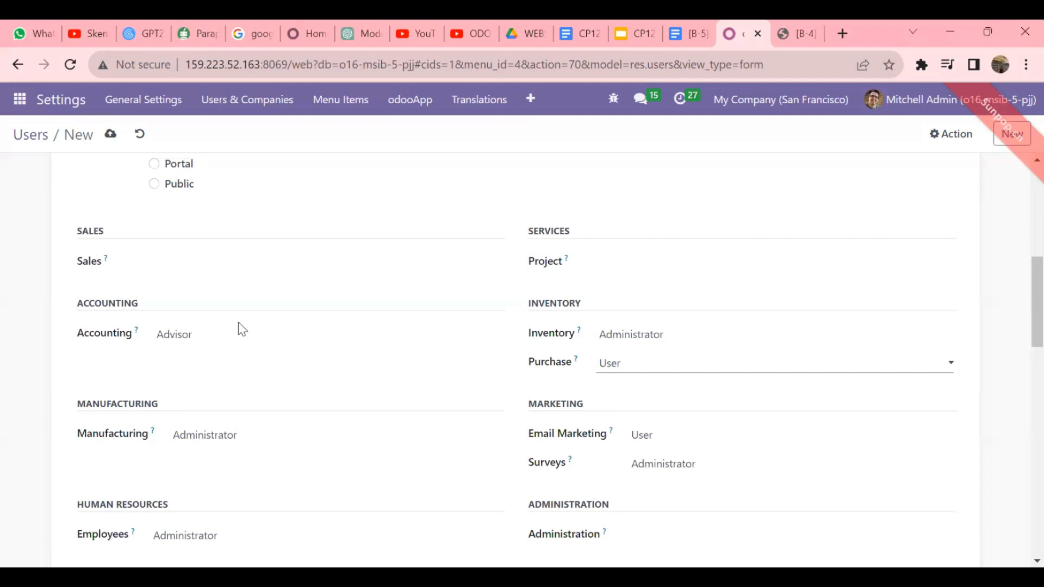
- Clear Accounting, Manufacturing, Employees and Surveys access, then save the user
{"action": "left_click", "coordinate": [240, 337]}
{"action": "left_click", "coordinate": [221, 346]}
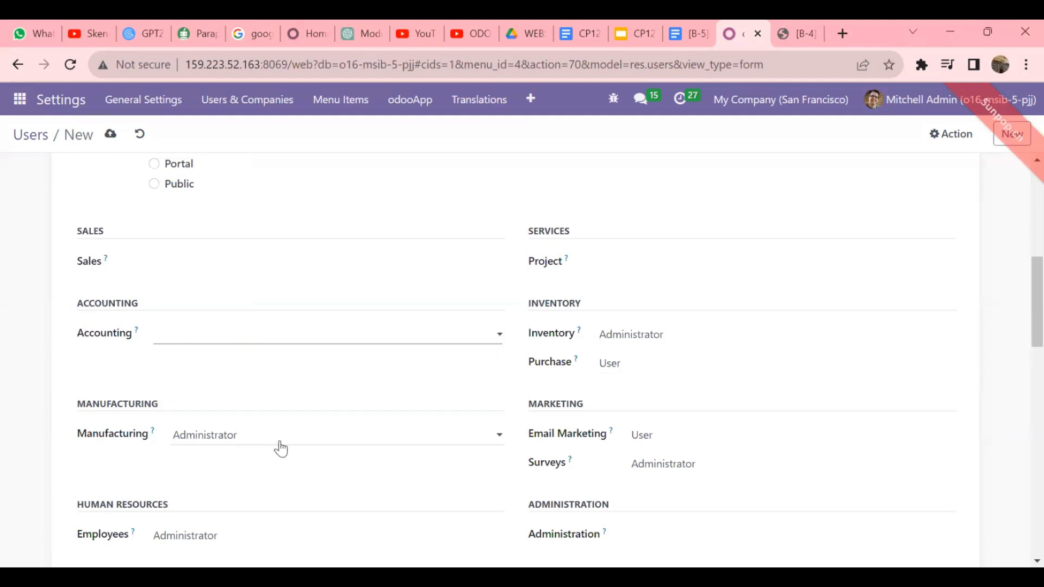
{"action": "left_click", "coordinate": [277, 440]}
{"action": "left_click", "coordinate": [233, 455]}
{"action": "scroll", "coordinate": [286, 375], "scroll_direction": "down", "scroll_amount": 3}
{"action": "left_click", "coordinate": [296, 352]}
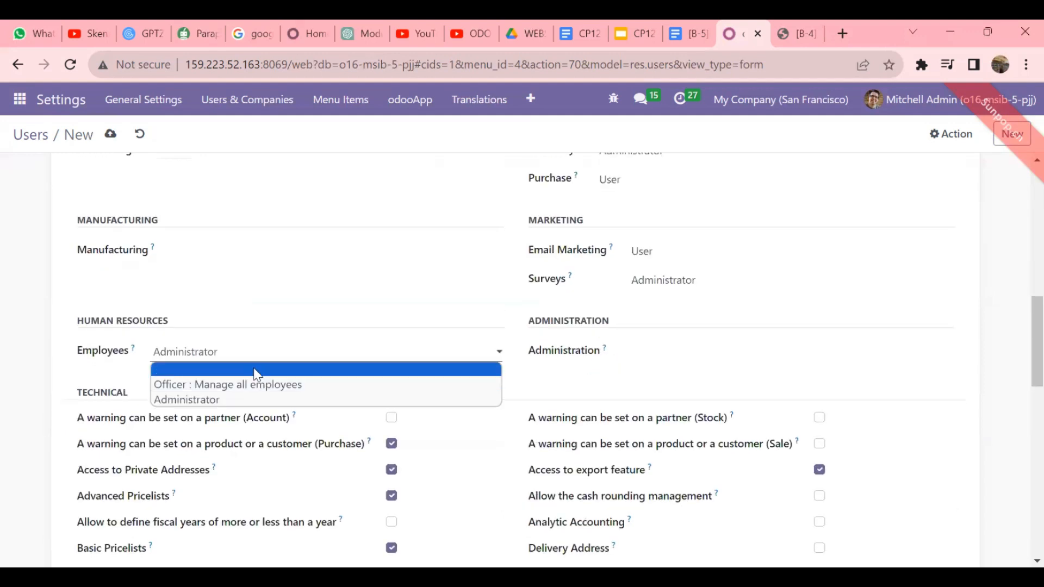
{"action": "left_click", "coordinate": [254, 369]}
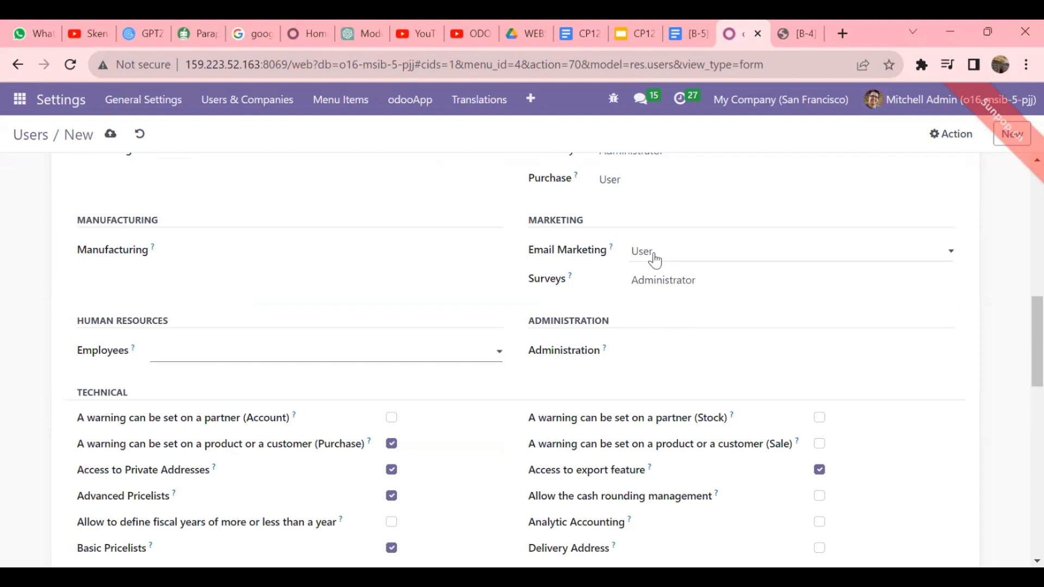
{"action": "left_click", "coordinate": [677, 292]}
{"action": "left_click", "coordinate": [653, 298]}
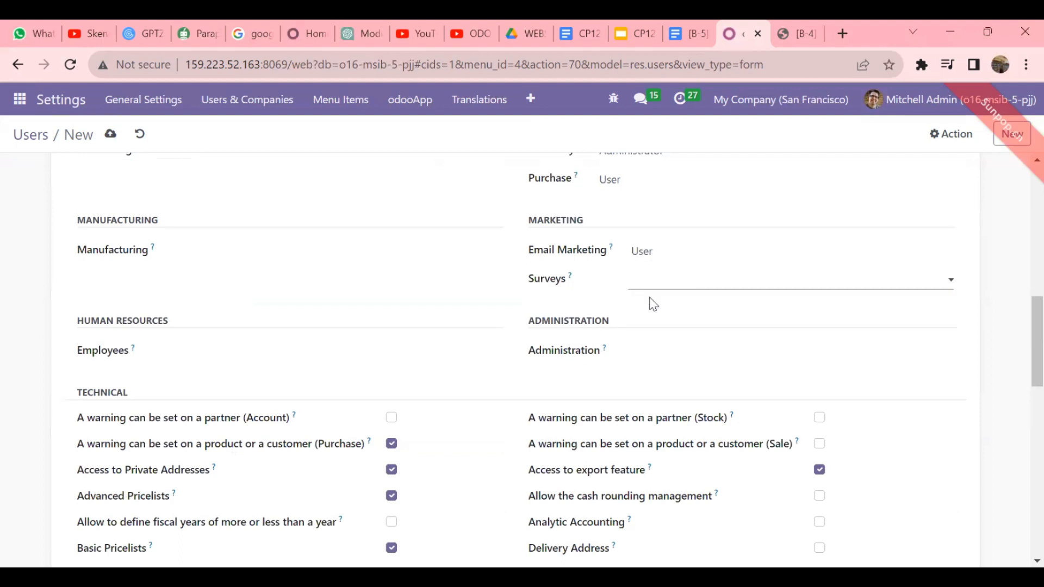
{"action": "scroll", "coordinate": [652, 304], "scroll_direction": "up", "scroll_amount": 10}
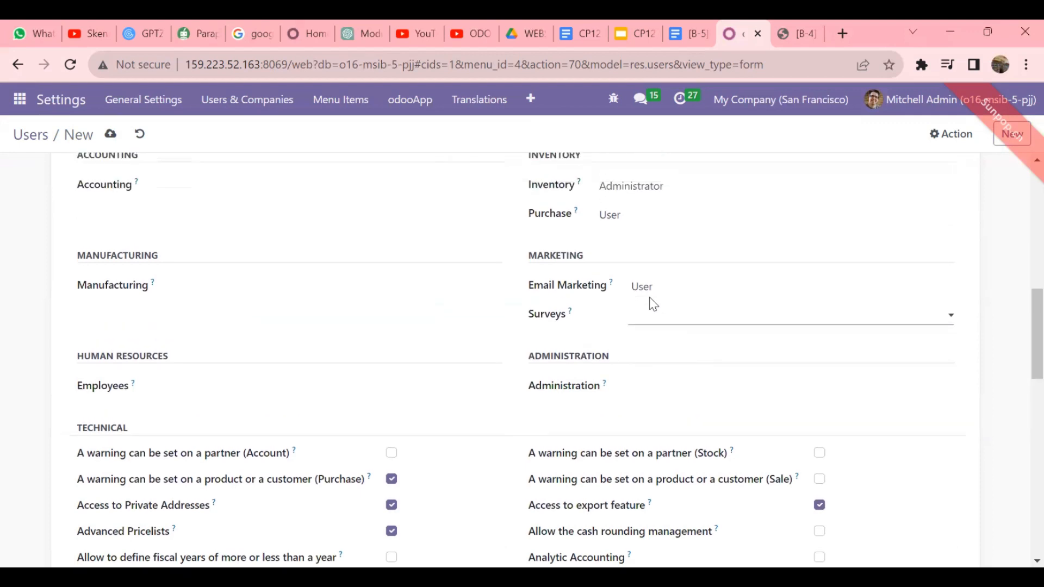
{"action": "left_click", "coordinate": [111, 133]}
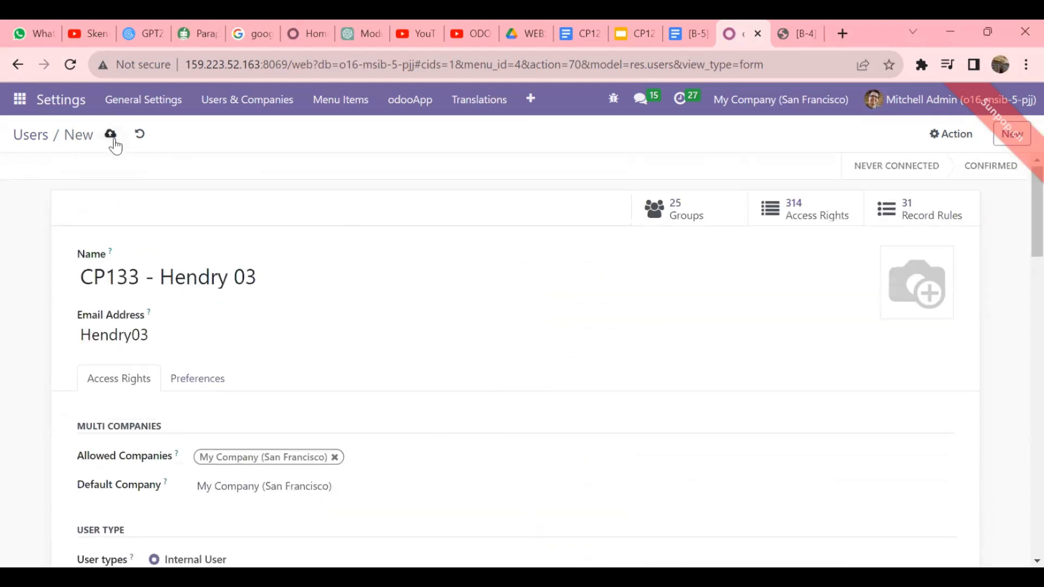
- Start a new CP158 user with the tester's name and e-mail login
{"action": "left_click", "coordinate": [1012, 135]}
{"action": "type", "text": "CP"}
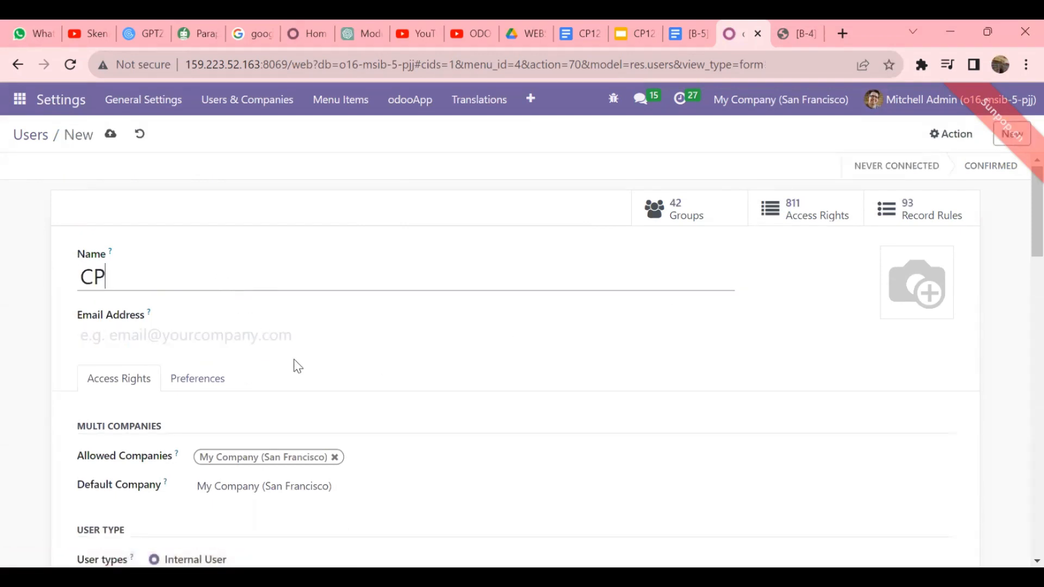
{"action": "type", "text": "158 - Pasha 03"}
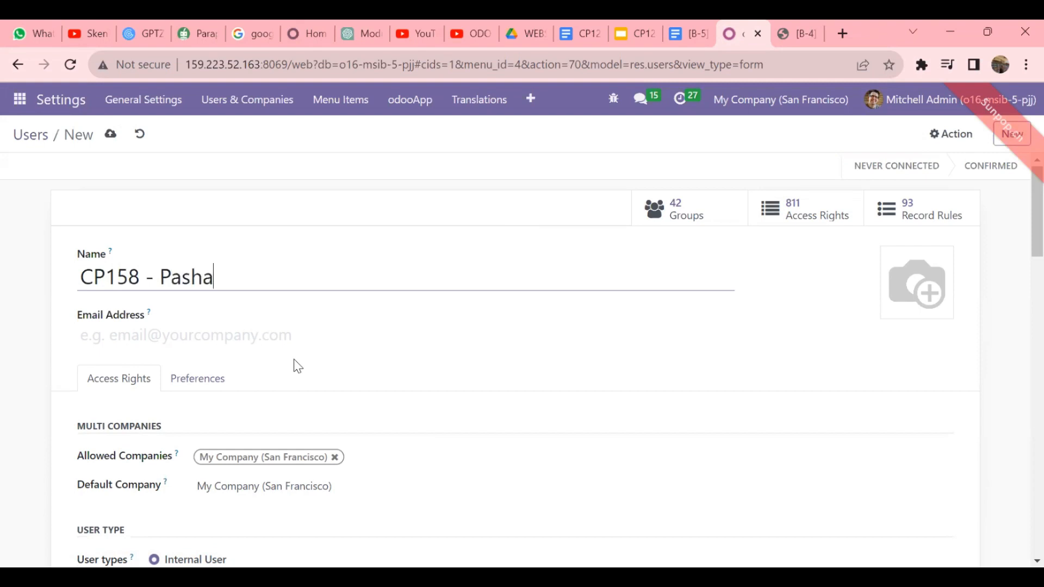
{"action": "type", "text": "Pasha03"}
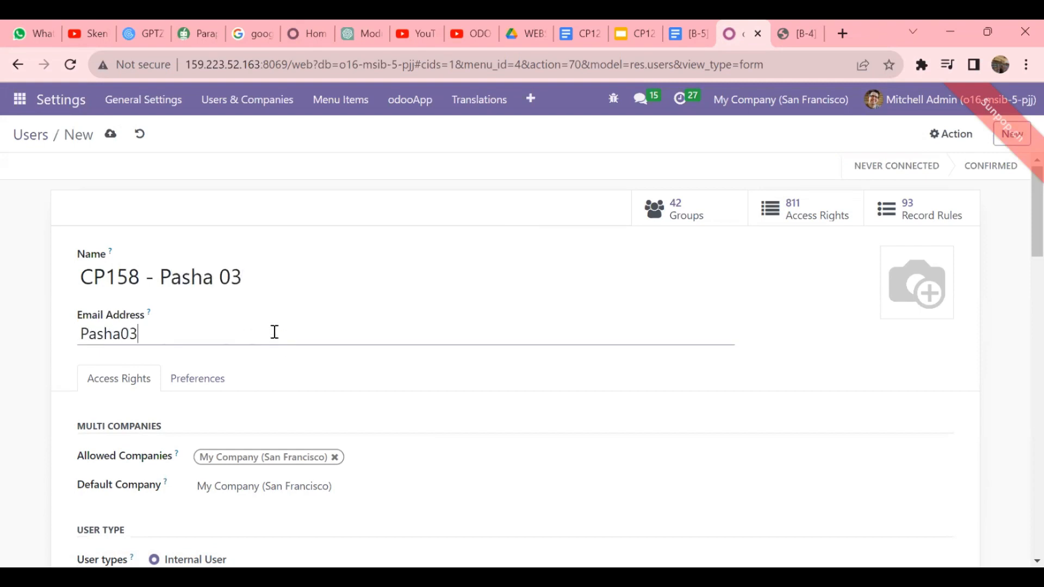
{"action": "scroll", "coordinate": [274, 332], "scroll_direction": "down", "scroll_amount": 8}
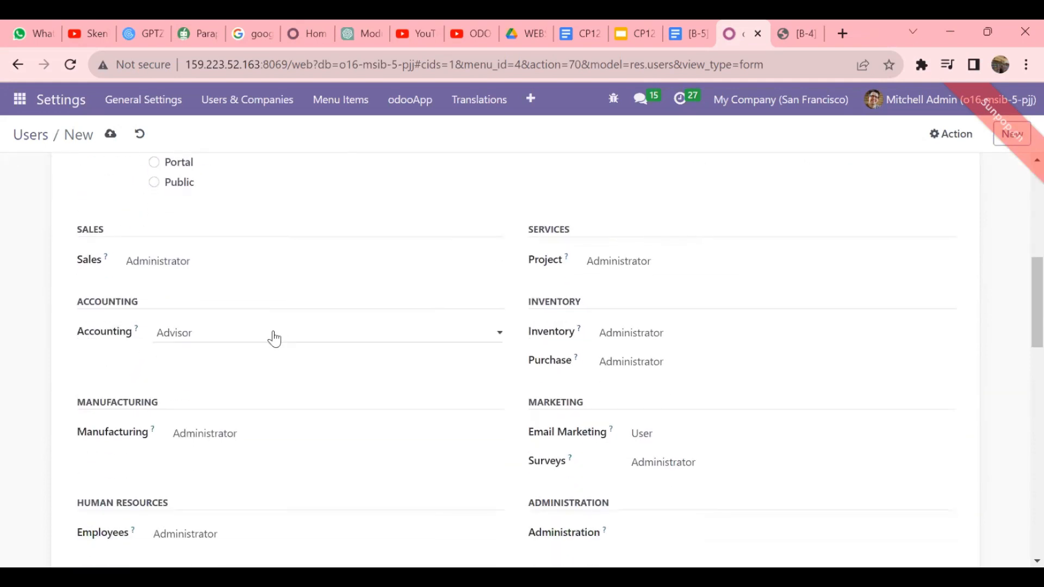
- Clear Sales and Project, keep Accounting at Advisor, and set Purchase to User
{"action": "left_click", "coordinate": [176, 261]}
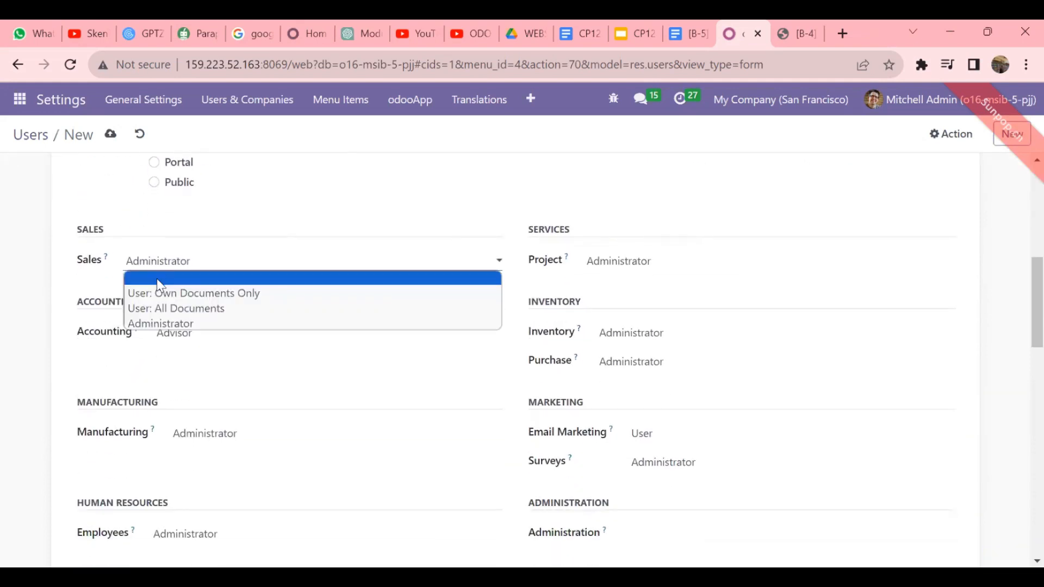
{"action": "left_click", "coordinate": [163, 276]}
{"action": "left_click", "coordinate": [234, 334]}
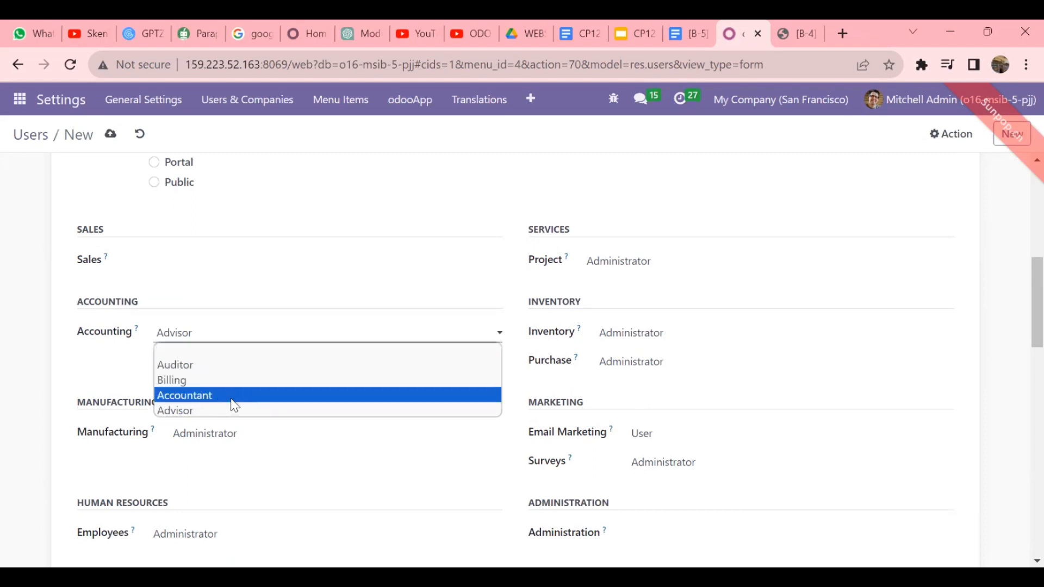
{"action": "left_click", "coordinate": [255, 412]}
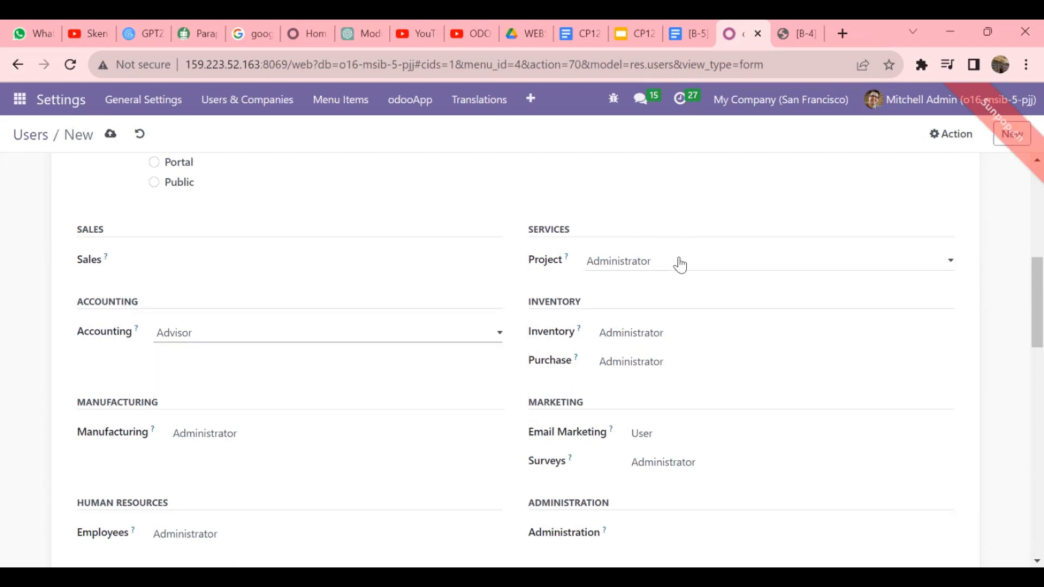
{"action": "left_click", "coordinate": [648, 262]}
{"action": "left_click", "coordinate": [648, 278]}
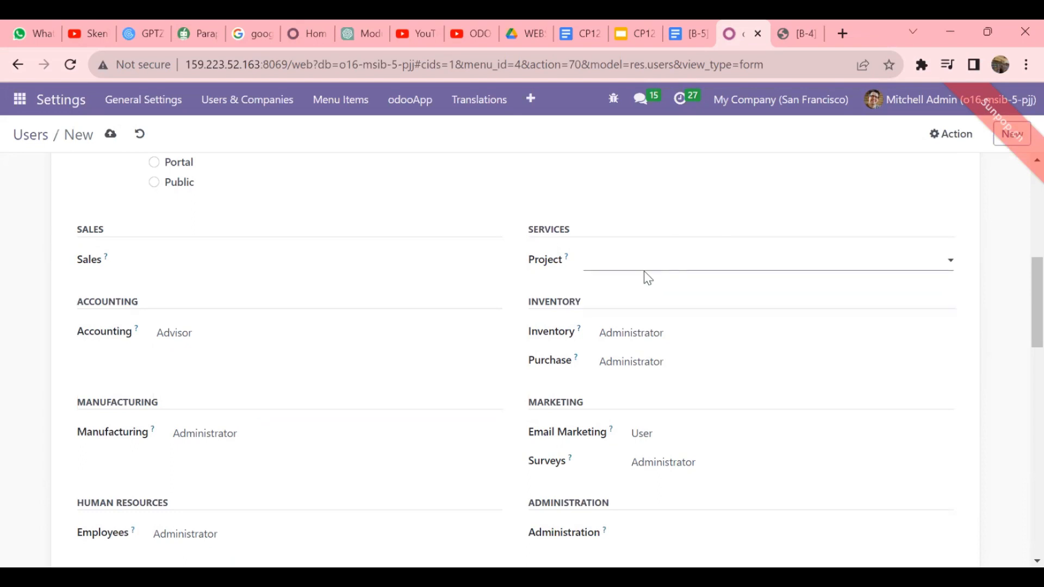
{"action": "left_click", "coordinate": [694, 366]}
{"action": "left_click", "coordinate": [646, 380]}
{"action": "scroll", "coordinate": [642, 378], "scroll_direction": "down", "scroll_amount": 1}
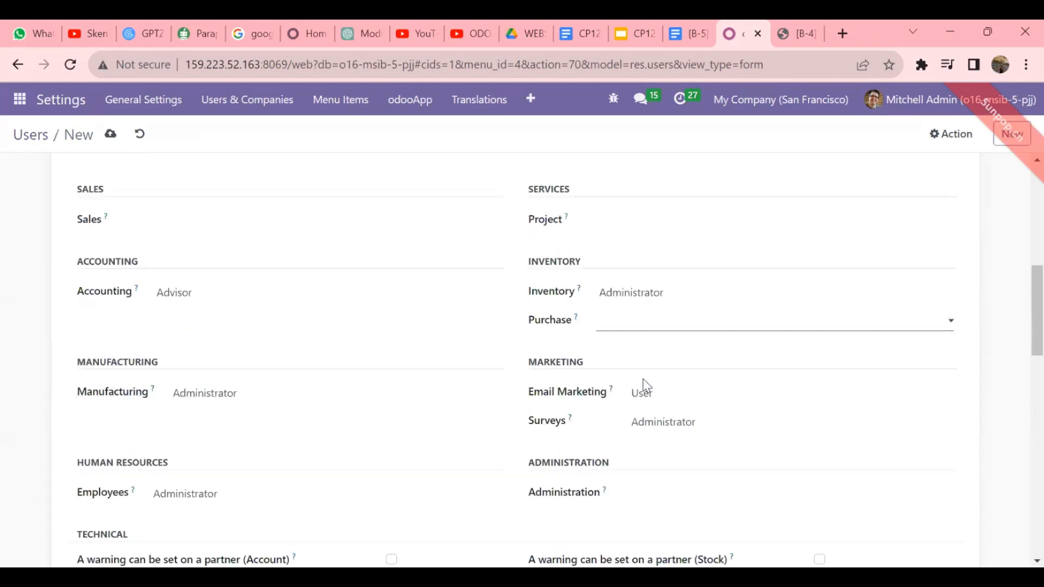
{"action": "scroll", "coordinate": [643, 378], "scroll_direction": "down", "scroll_amount": 1}
{"action": "left_click", "coordinate": [648, 267]}
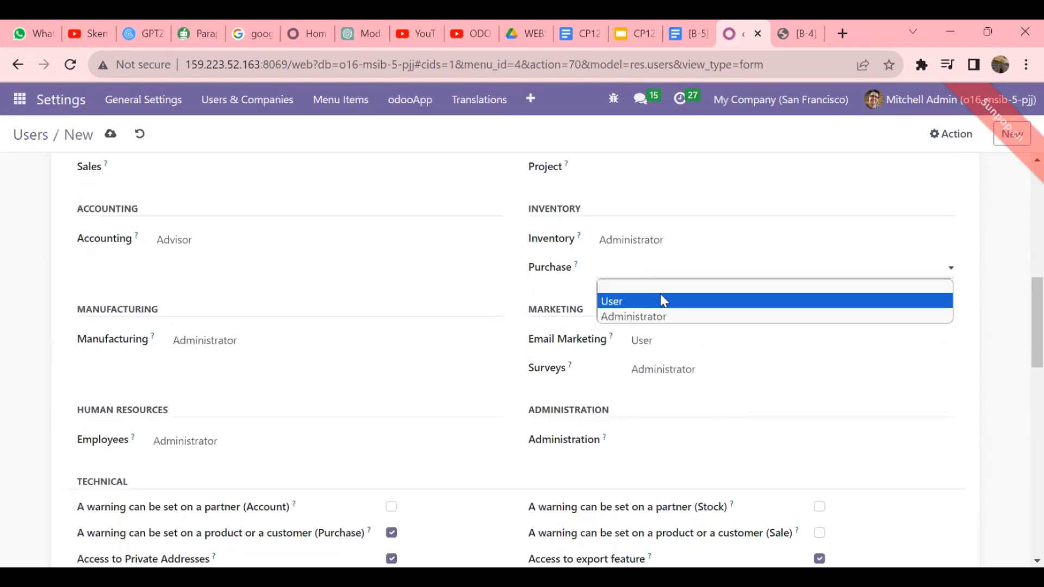
{"action": "left_click", "coordinate": [663, 301]}
- Clear Email Marketing, Surveys, Manufacturing and Employees, save, and return to the Users list
{"action": "left_click", "coordinate": [675, 347]}
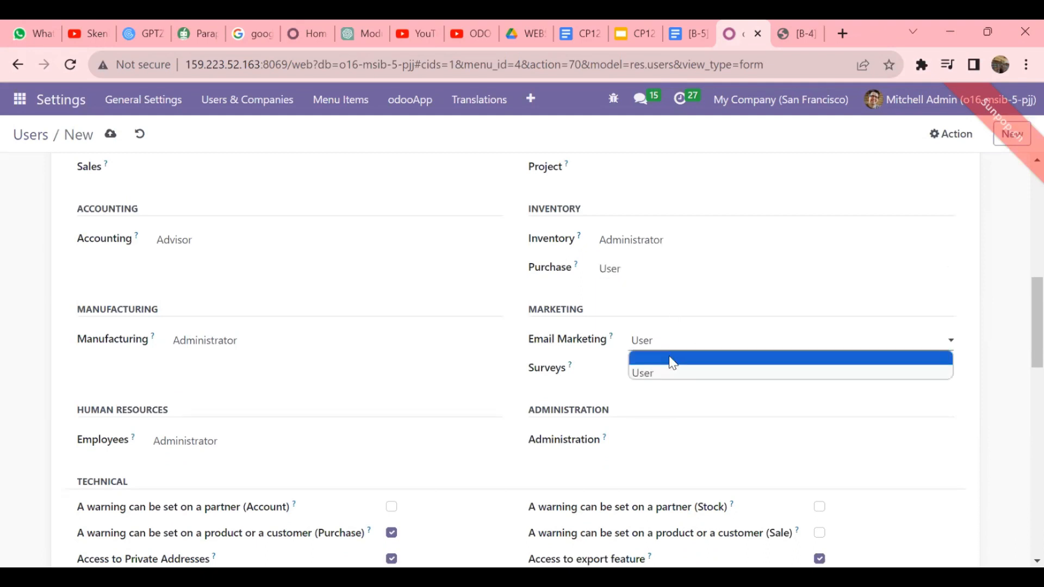
{"action": "left_click", "coordinate": [674, 363]}
{"action": "left_click", "coordinate": [684, 369]}
{"action": "left_click", "coordinate": [648, 388]}
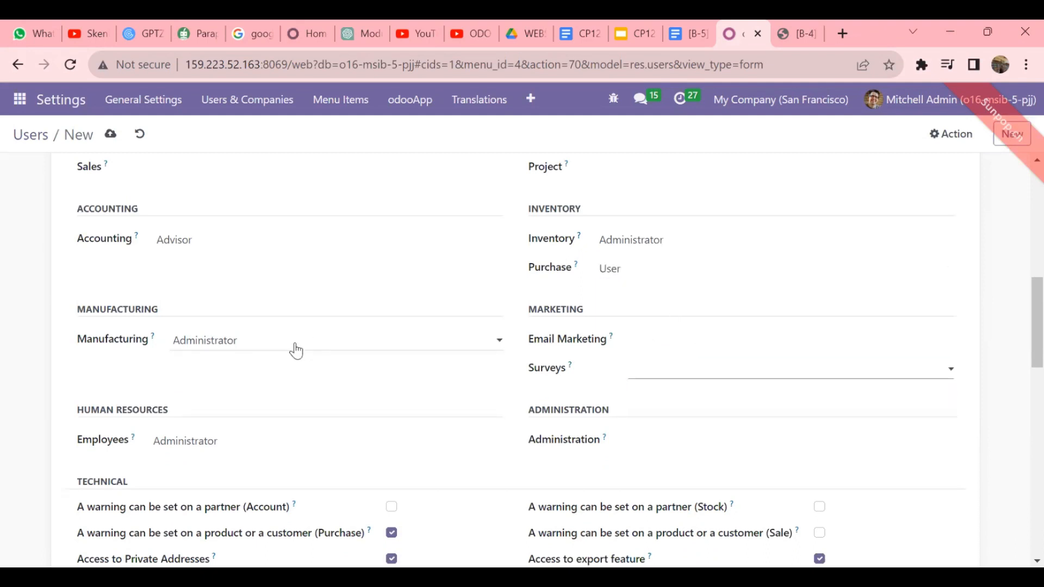
{"action": "left_click", "coordinate": [295, 350]}
{"action": "left_click", "coordinate": [292, 364]}
{"action": "left_click", "coordinate": [298, 442]}
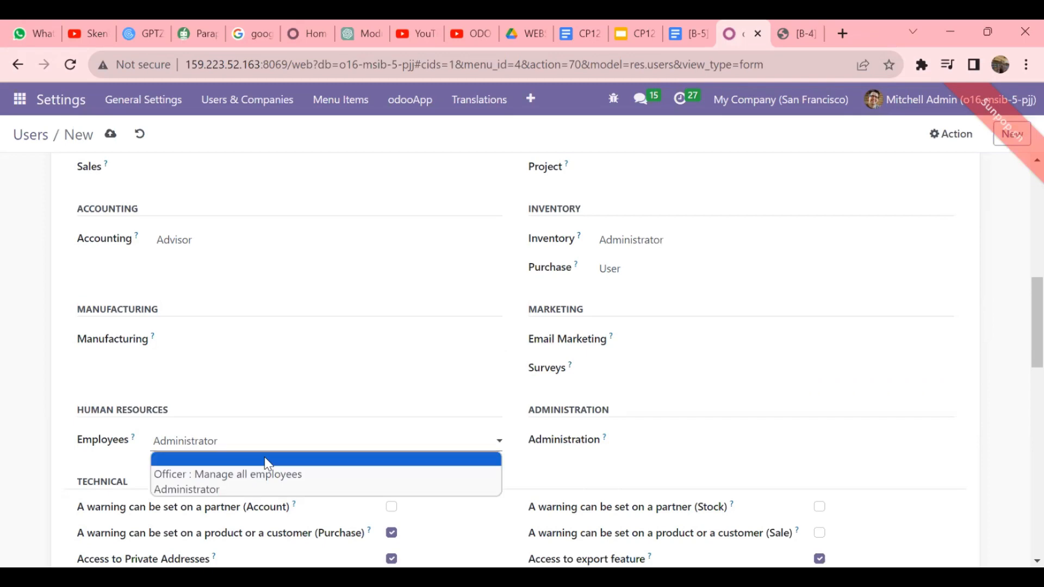
{"action": "left_click", "coordinate": [269, 463]}
{"action": "scroll", "coordinate": [606, 429], "scroll_direction": "down", "scroll_amount": 10}
{"action": "scroll", "coordinate": [605, 429], "scroll_direction": "up", "scroll_amount": 15}
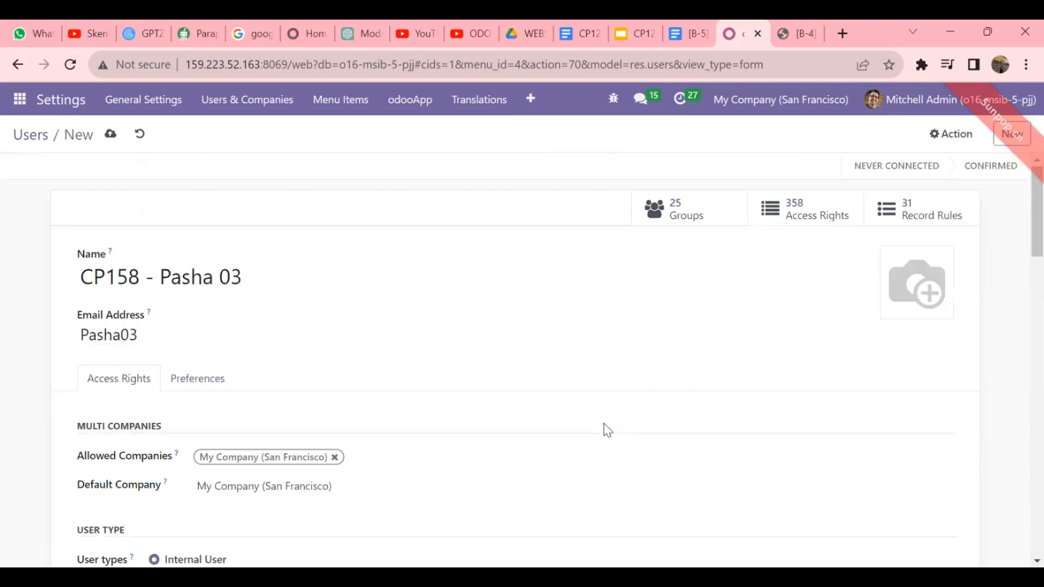
{"action": "left_click", "coordinate": [101, 140]}
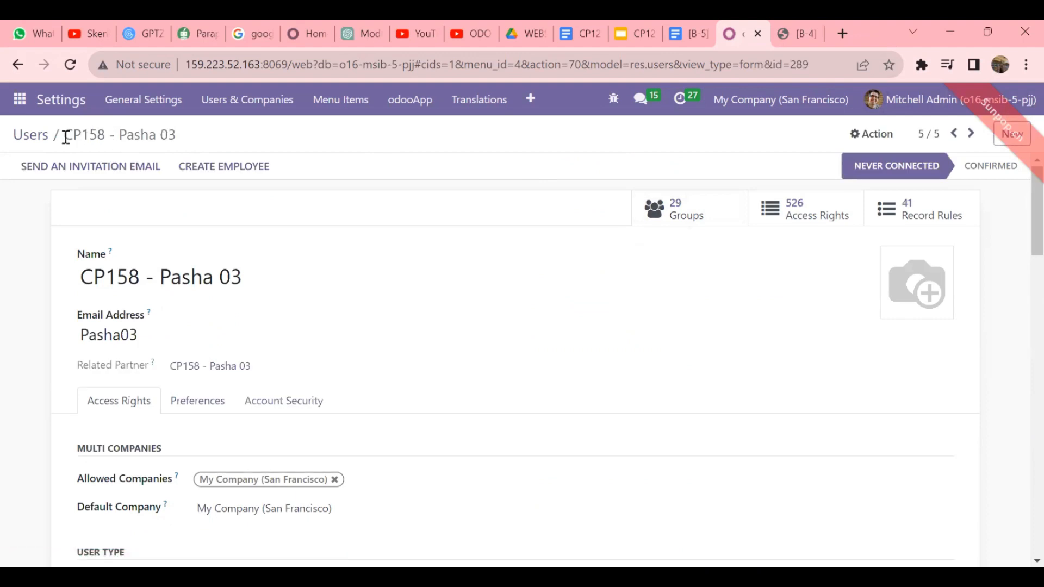
{"action": "left_click", "coordinate": [32, 139]}
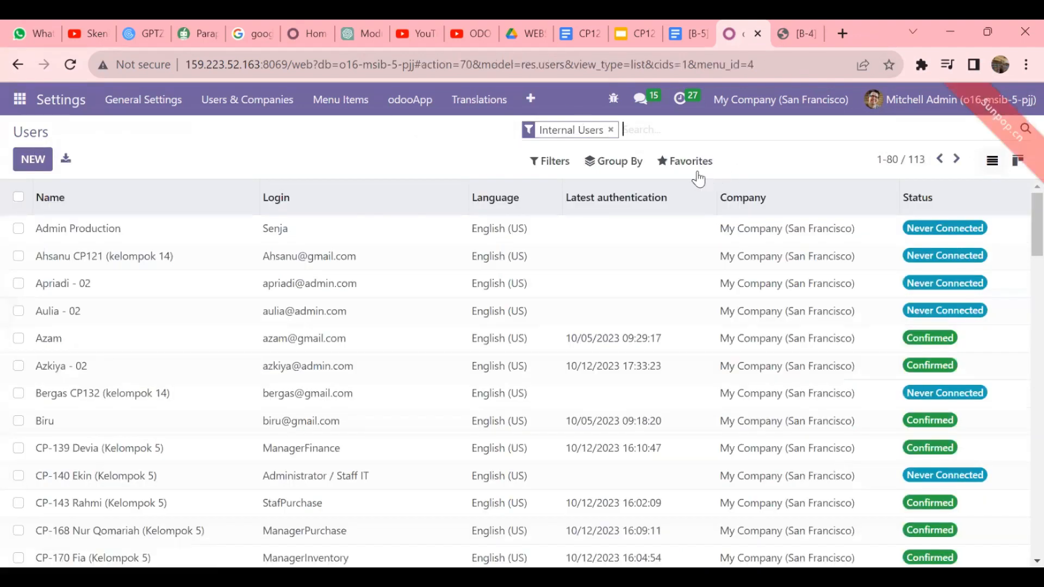
- Add a custom 'Created on' filter for 10/13/2023 00:00:00–23:59:59, leaving five users listed
{"action": "left_click", "coordinate": [548, 164]}
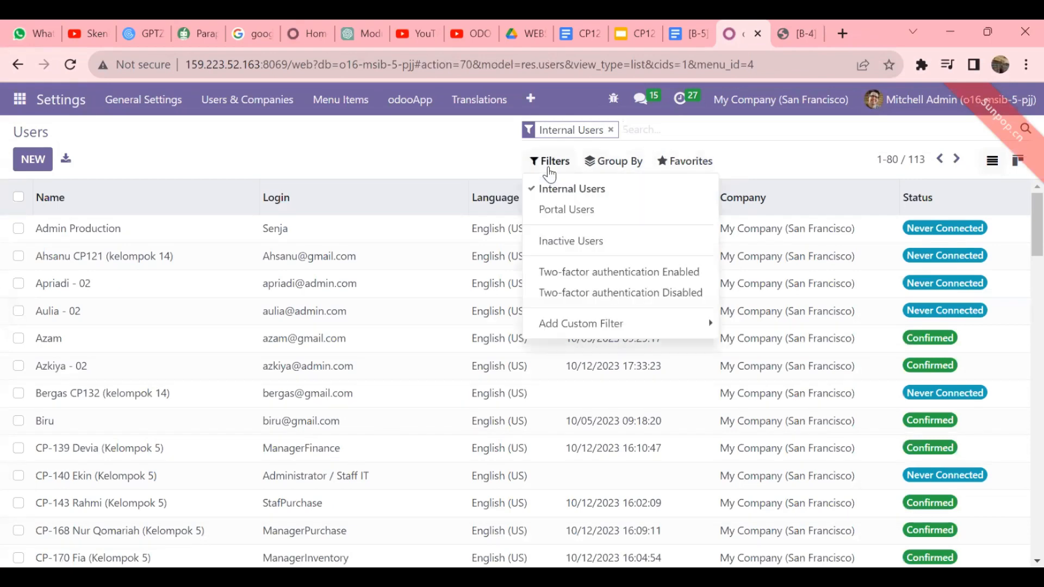
{"action": "left_click", "coordinate": [617, 325]}
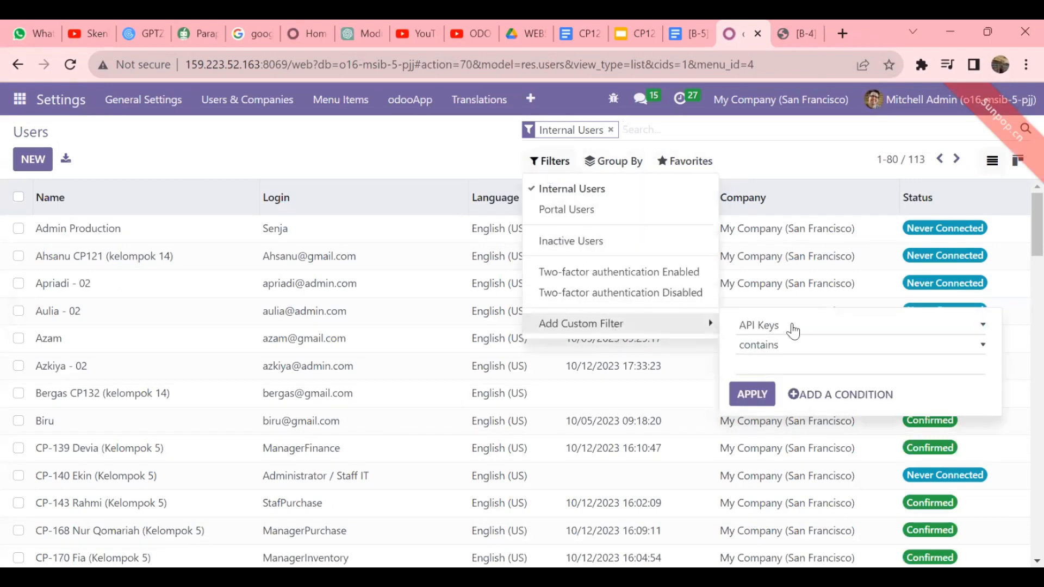
{"action": "left_click", "coordinate": [805, 326]}
{"action": "scroll", "coordinate": [797, 226], "scroll_direction": "down", "scroll_amount": 3}
{"action": "scroll", "coordinate": [799, 226], "scroll_direction": "down", "scroll_amount": 4}
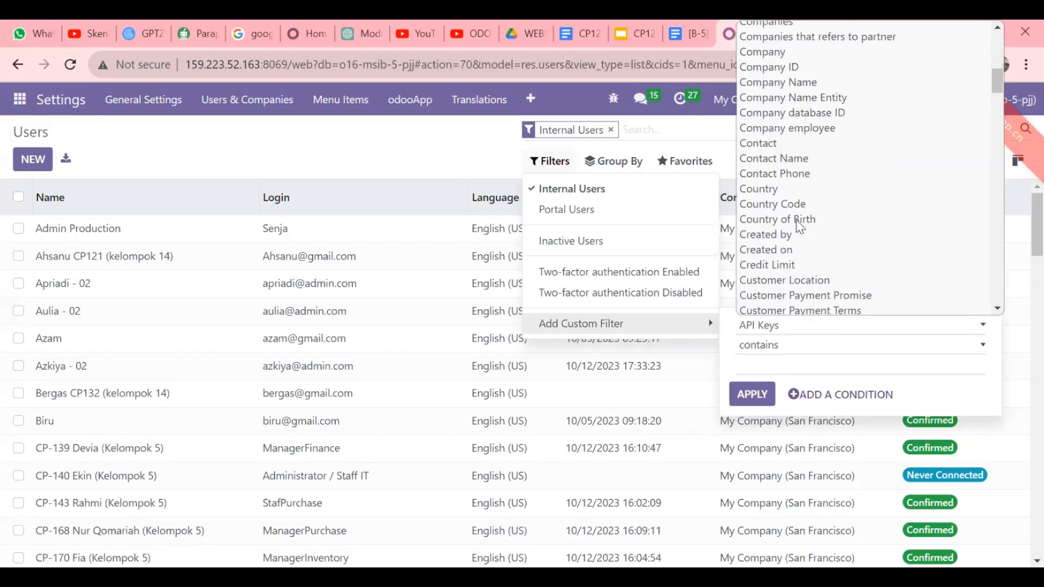
{"action": "left_click", "coordinate": [778, 252]}
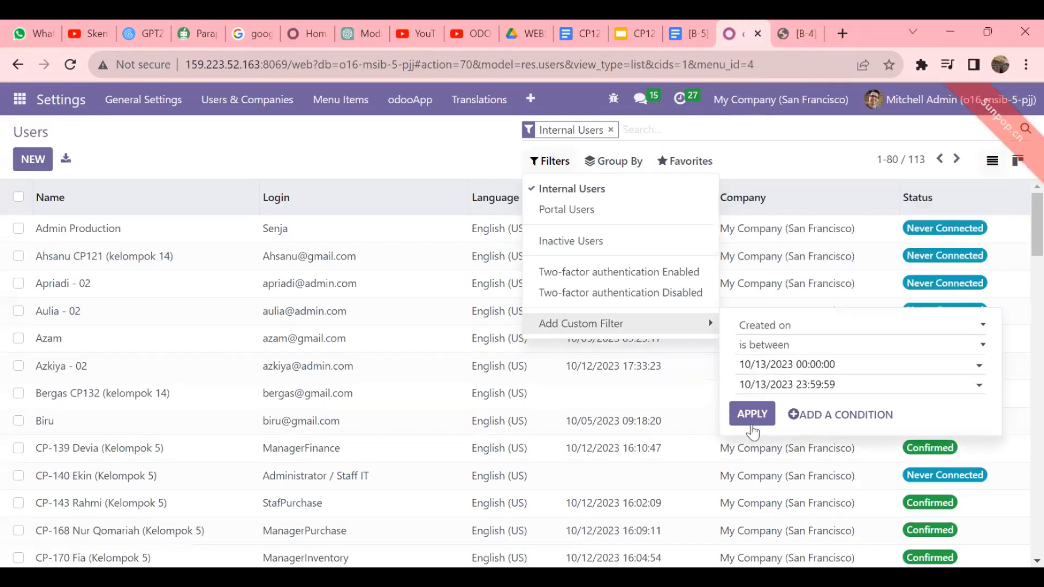
{"action": "left_click", "coordinate": [753, 422]}
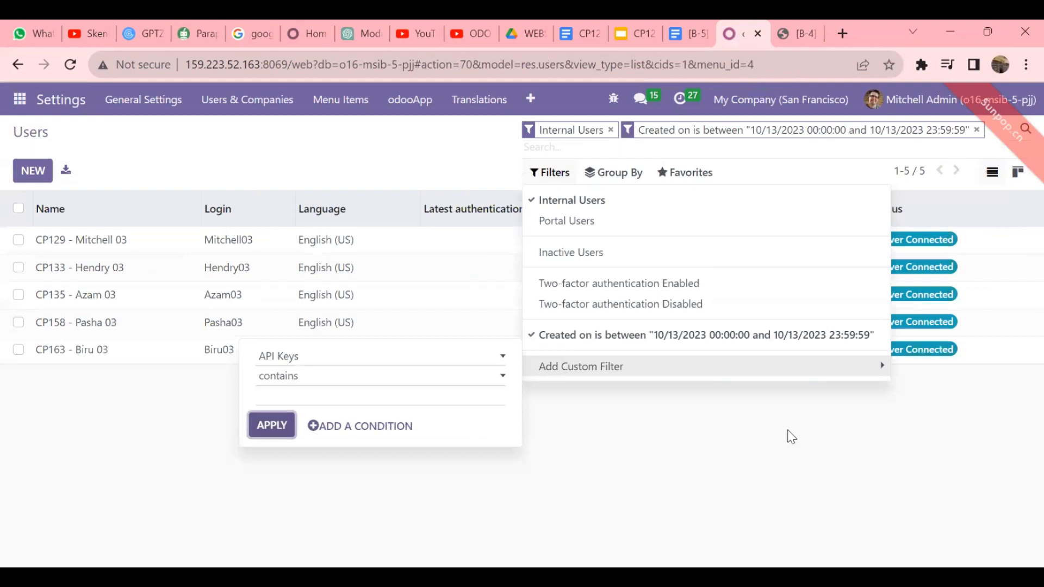
{"action": "left_click", "coordinate": [626, 456]}
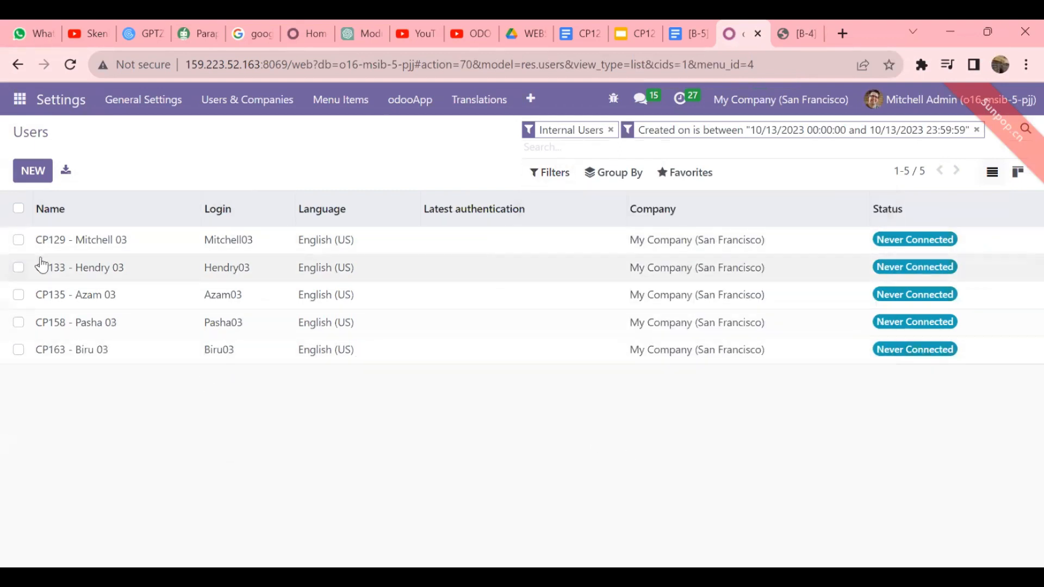
- Select all five filtered users and give each login a new password through Change Password
{"action": "left_click", "coordinate": [19, 209]}
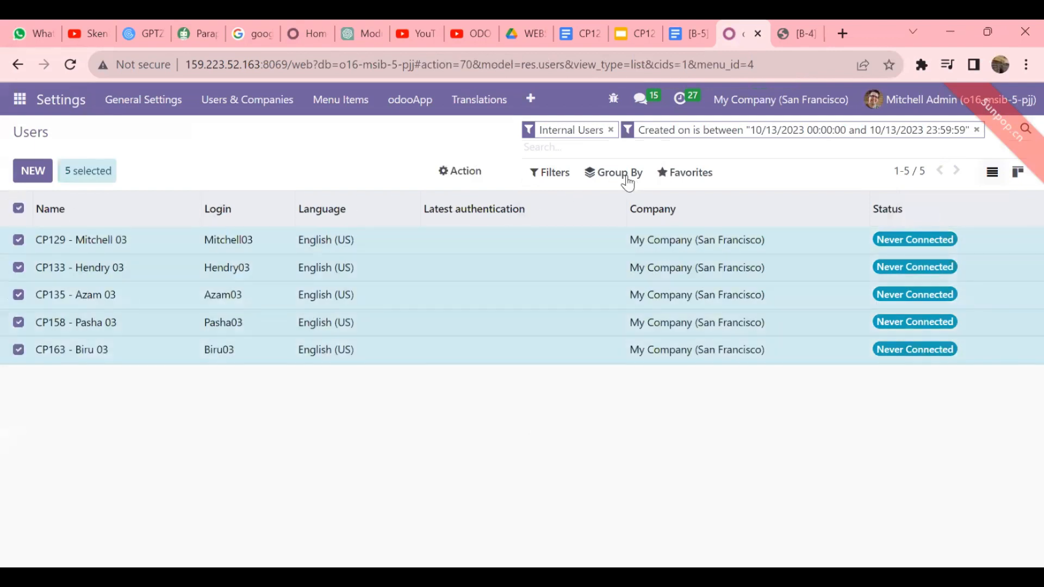
{"action": "left_click", "coordinate": [463, 172]}
{"action": "left_click", "coordinate": [501, 279]}
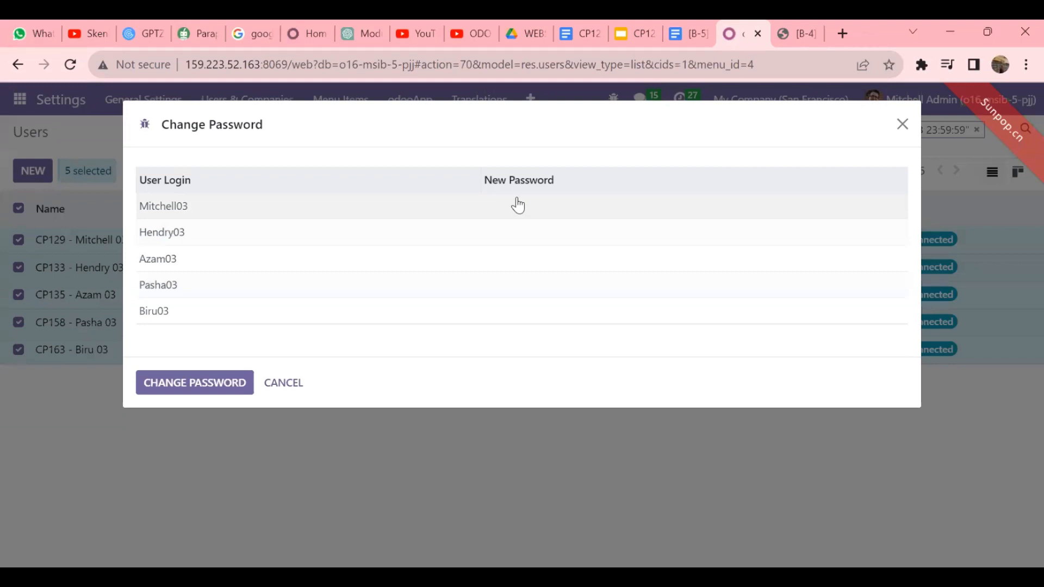
{"action": "left_click", "coordinate": [517, 202]}
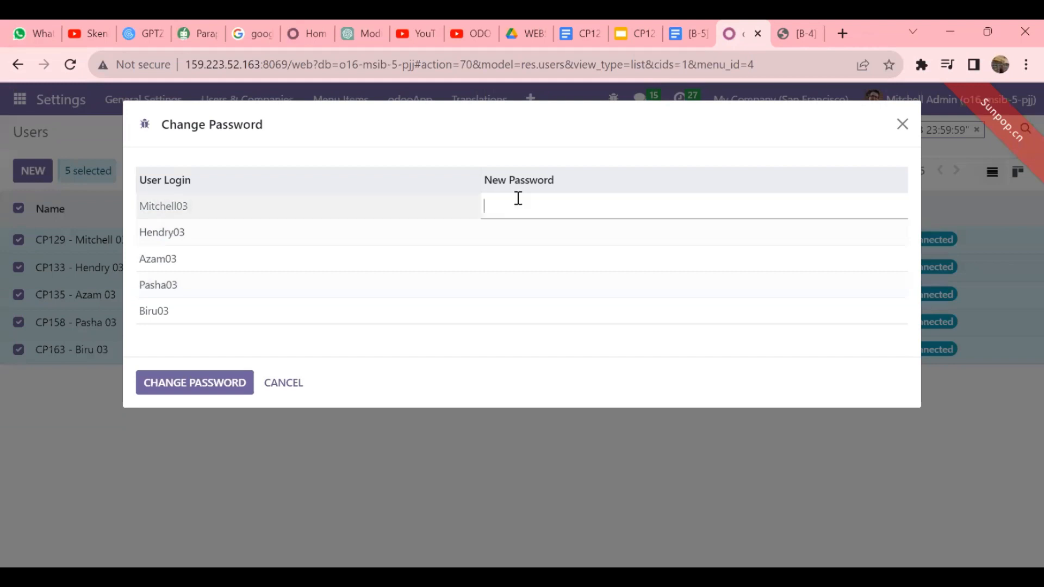
{"action": "type", "text": "1"}
{"action": "left_click", "coordinate": [524, 237]}
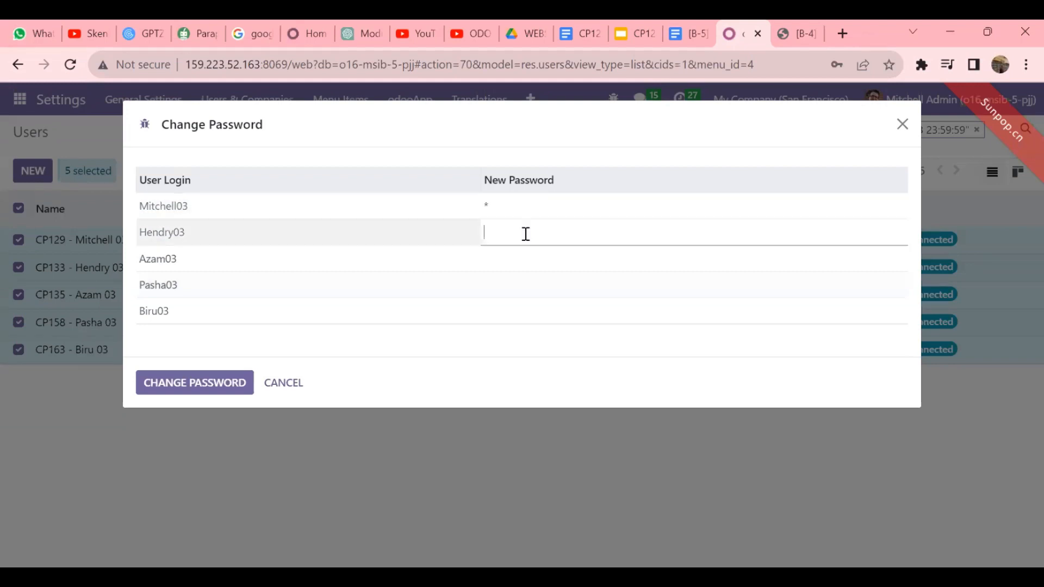
{"action": "left_click", "coordinate": [525, 257]}
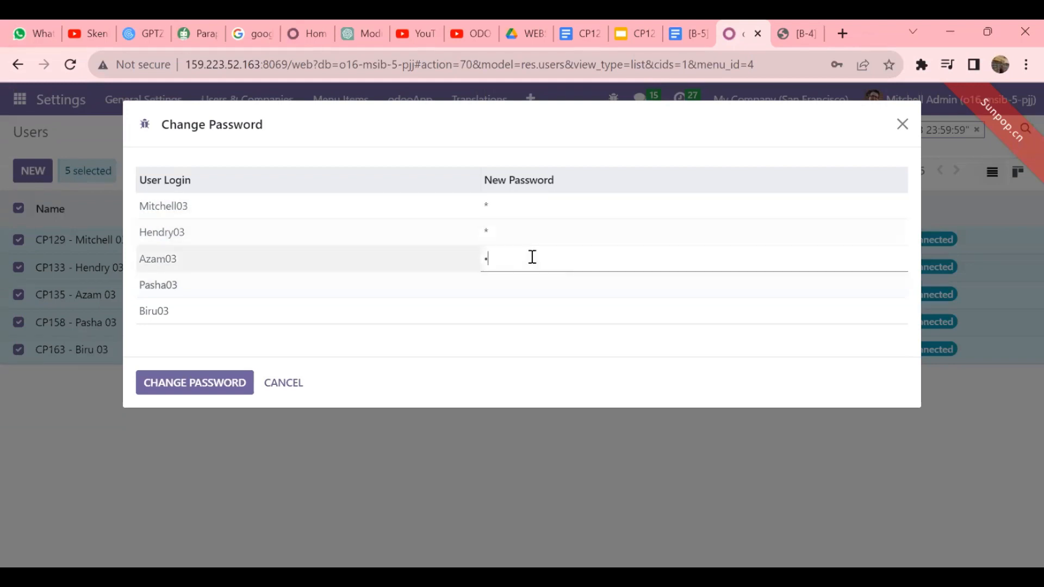
{"action": "type", "text": "1"}
{"action": "left_click", "coordinate": [504, 289]}
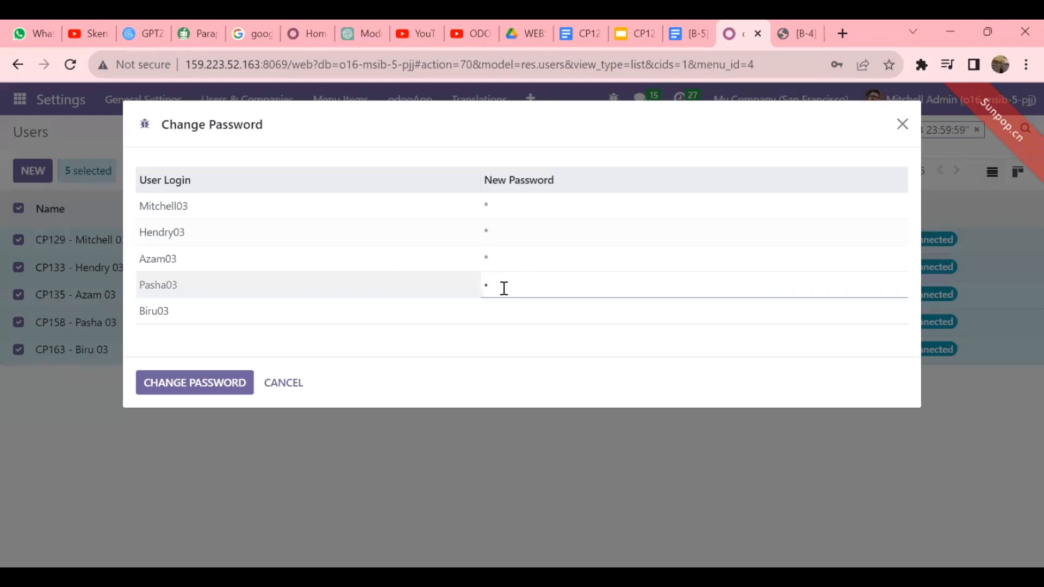
{"action": "left_click", "coordinate": [490, 313]}
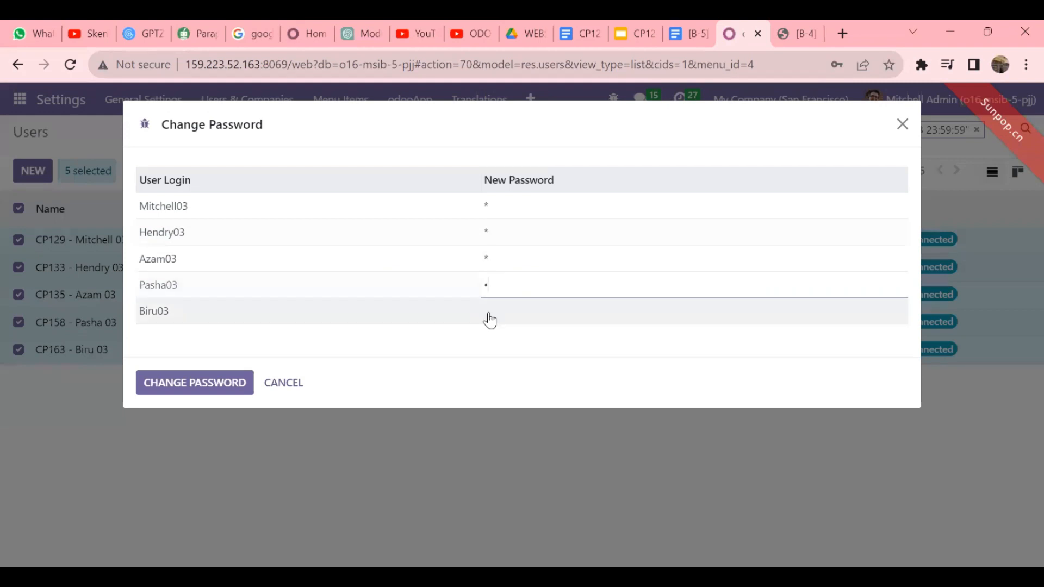
{"action": "left_click", "coordinate": [231, 382]}
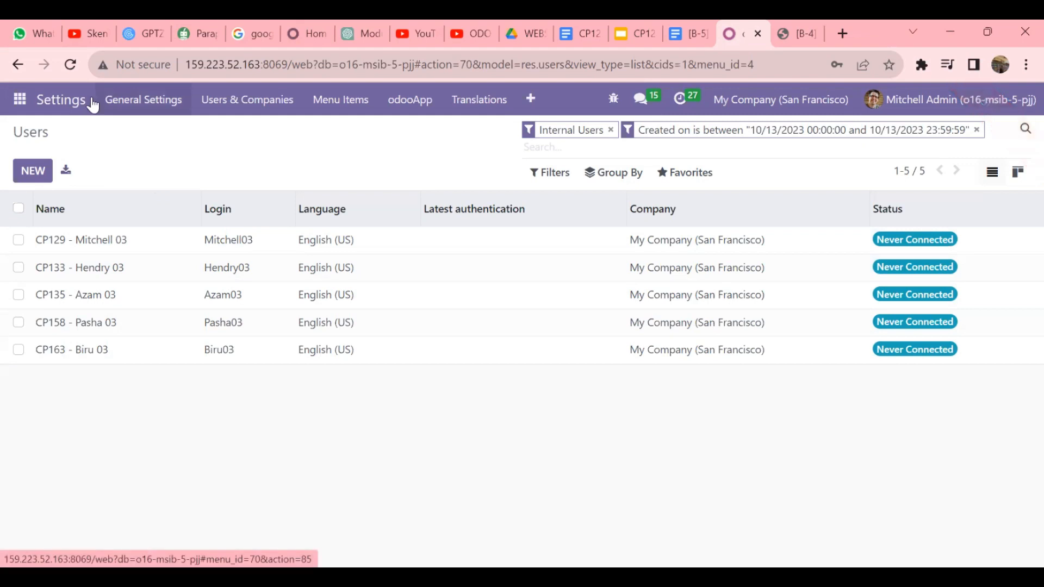
- Search General Settings for 'amou' to show Purchase Order Approval with its Rp 1,000.00 minimum
{"action": "left_click", "coordinate": [20, 99]}
{"action": "scroll", "coordinate": [96, 441], "scroll_direction": "down", "scroll_amount": 1}
{"action": "left_click", "coordinate": [84, 438]}
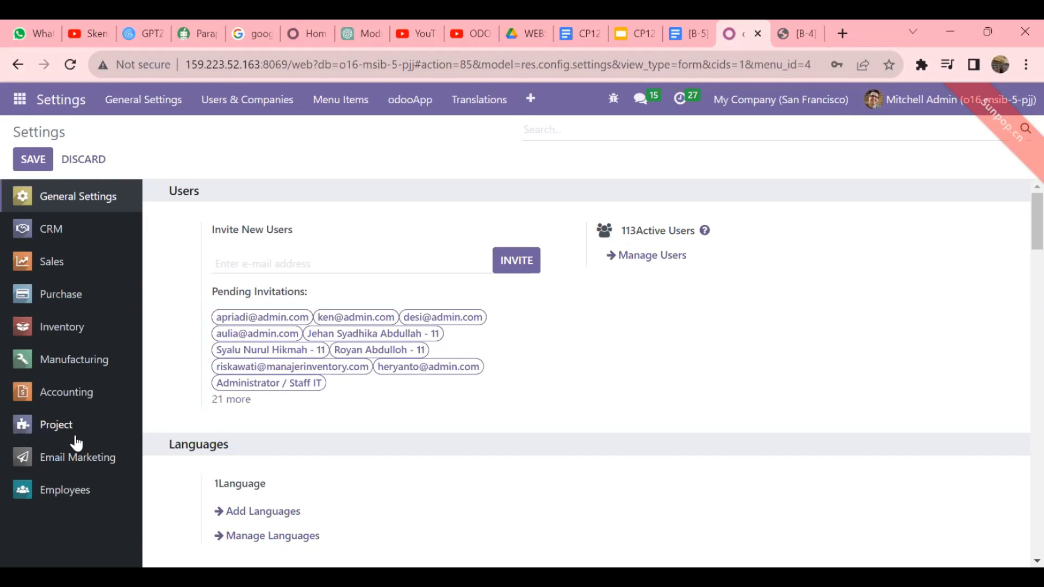
{"action": "type", "text": "amou"}
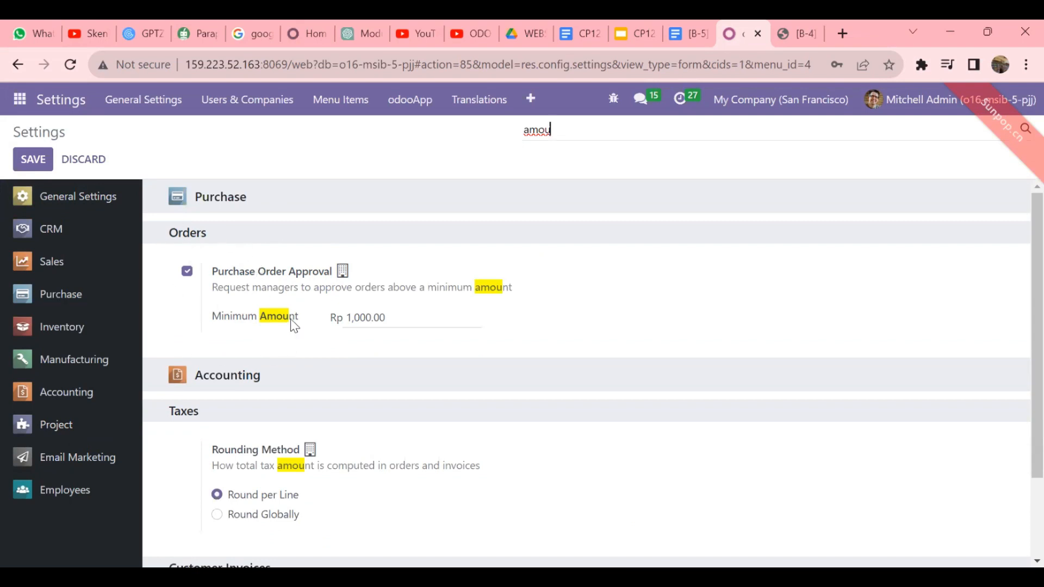
{"action": "left_click", "coordinate": [19, 102]}
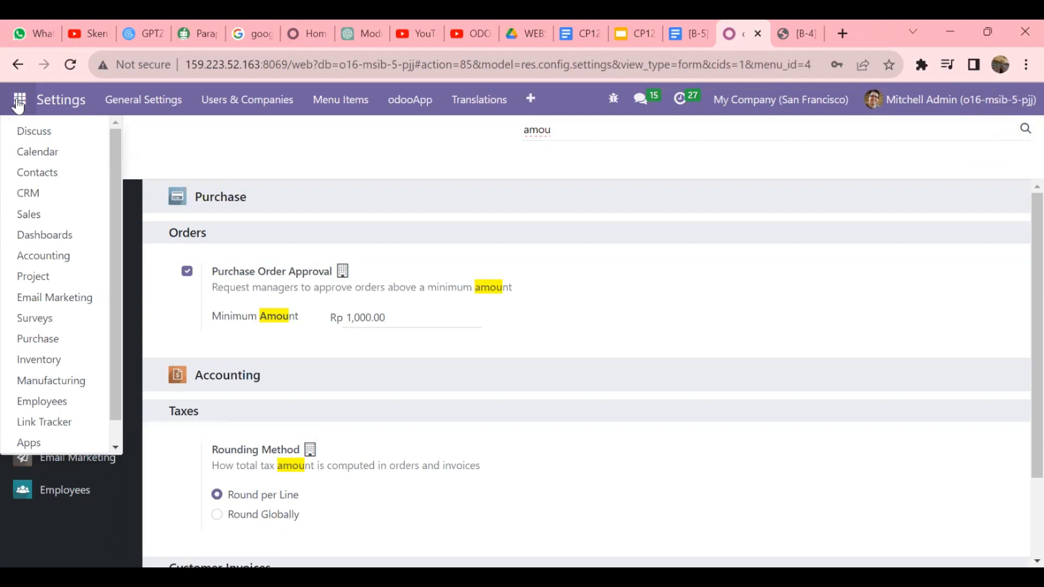
- In Discuss, add a new channel called 'Skenario Purchase Kel 03'
{"action": "left_click", "coordinate": [39, 133]}
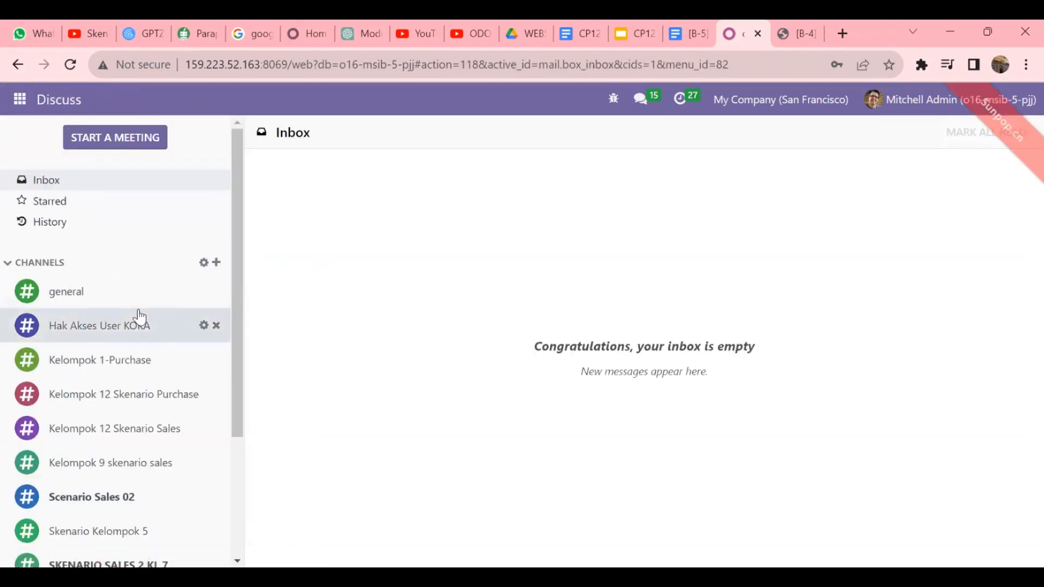
{"action": "scroll", "coordinate": [140, 317], "scroll_direction": "down", "scroll_amount": 3}
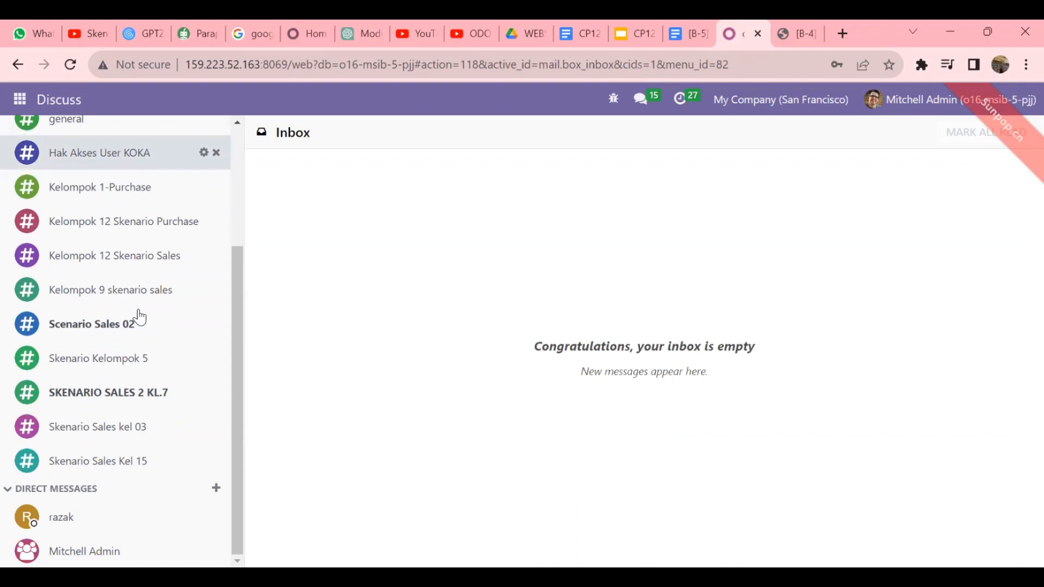
{"action": "scroll", "coordinate": [140, 317], "scroll_direction": "up", "scroll_amount": 3}
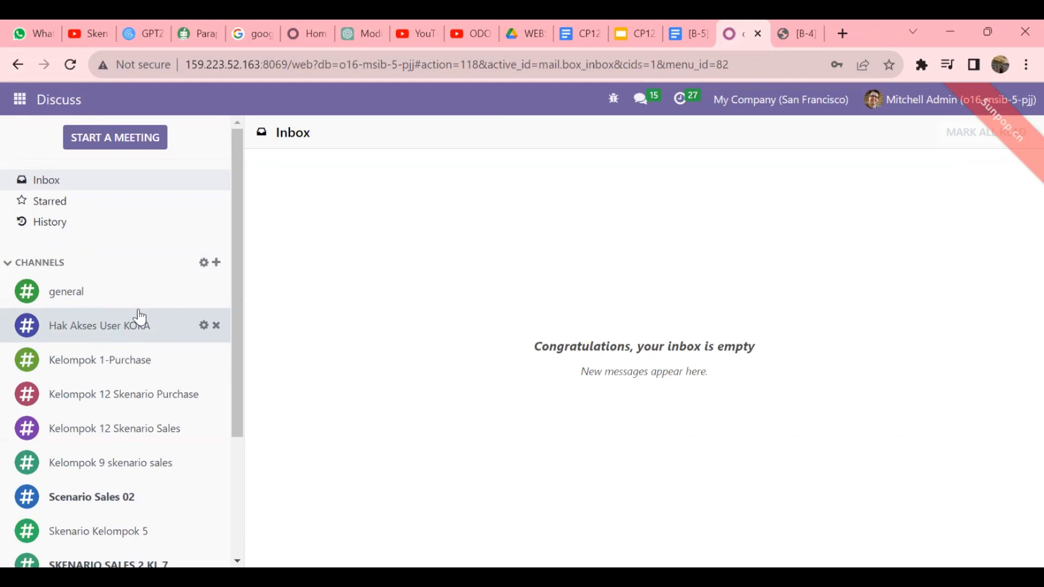
{"action": "scroll", "coordinate": [139, 317], "scroll_direction": "down", "scroll_amount": 3}
{"action": "scroll", "coordinate": [140, 317], "scroll_direction": "up", "scroll_amount": 1}
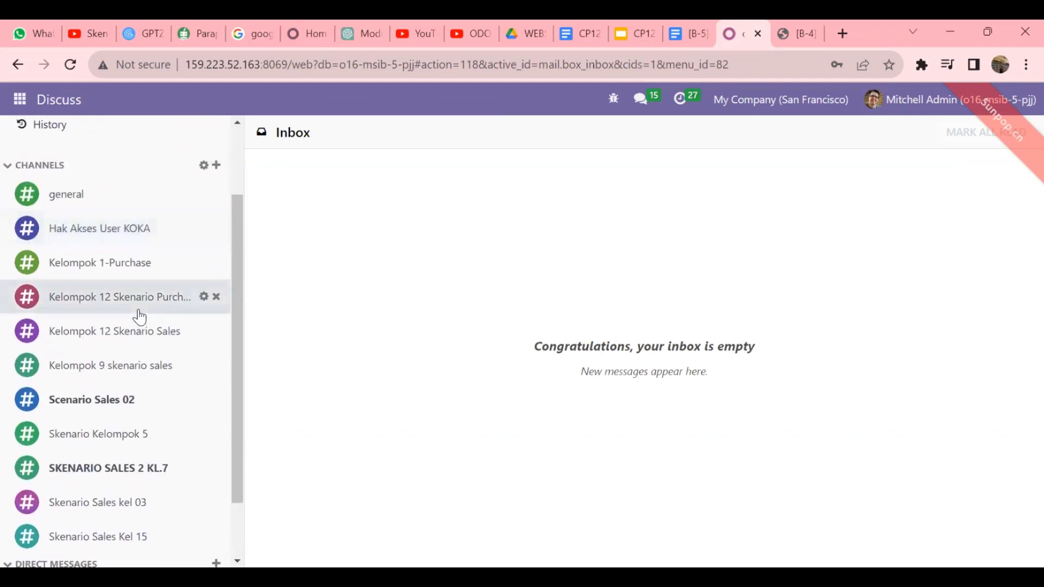
{"action": "left_click", "coordinate": [216, 166]}
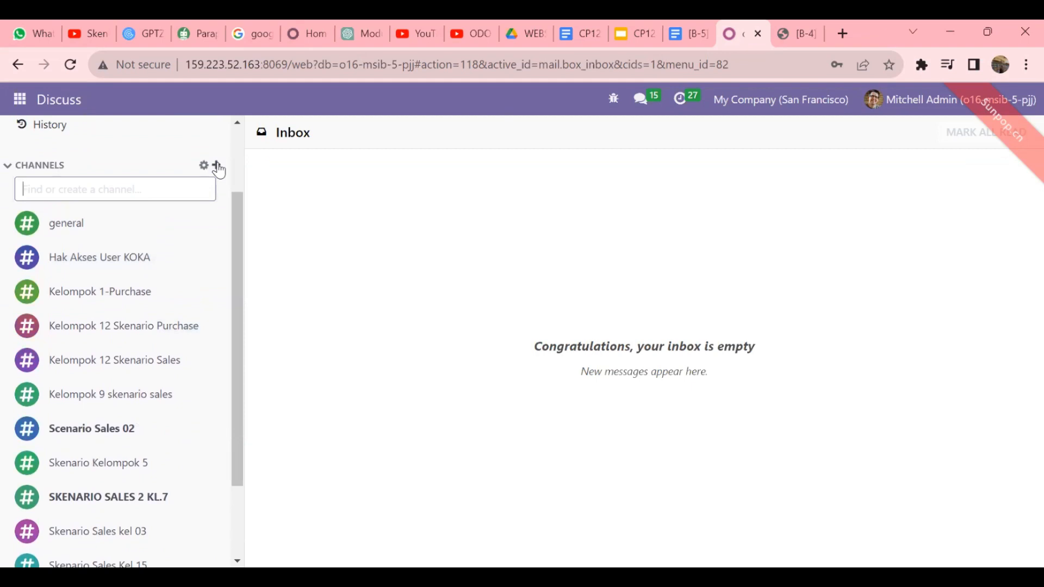
{"action": "type", "text": "SKe"}
{"action": "key", "text": "BackSpace"}
{"action": "key", "text": "BackSpace"}
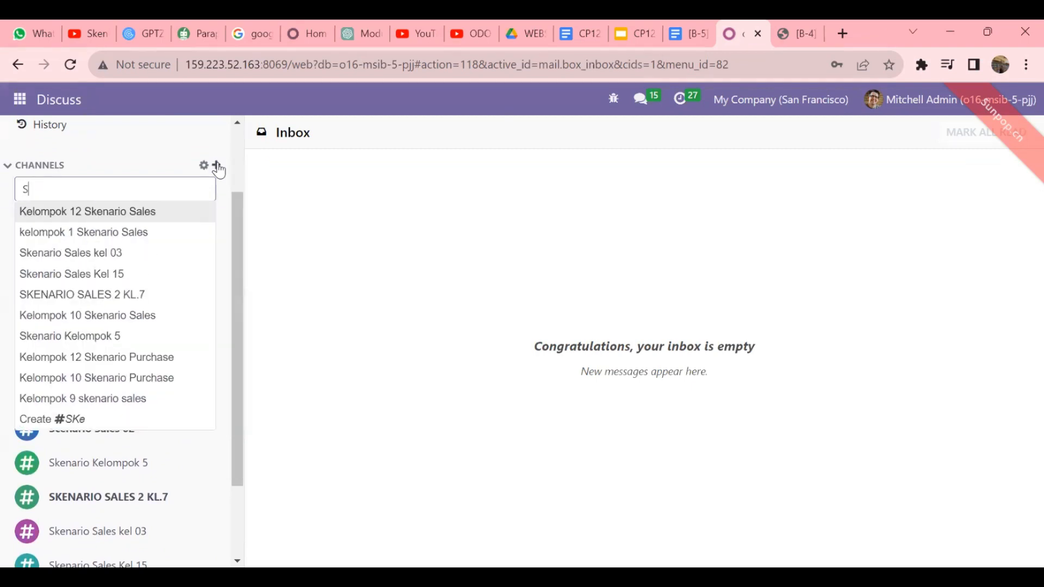
{"action": "type", "text": "kenario Purchase"}
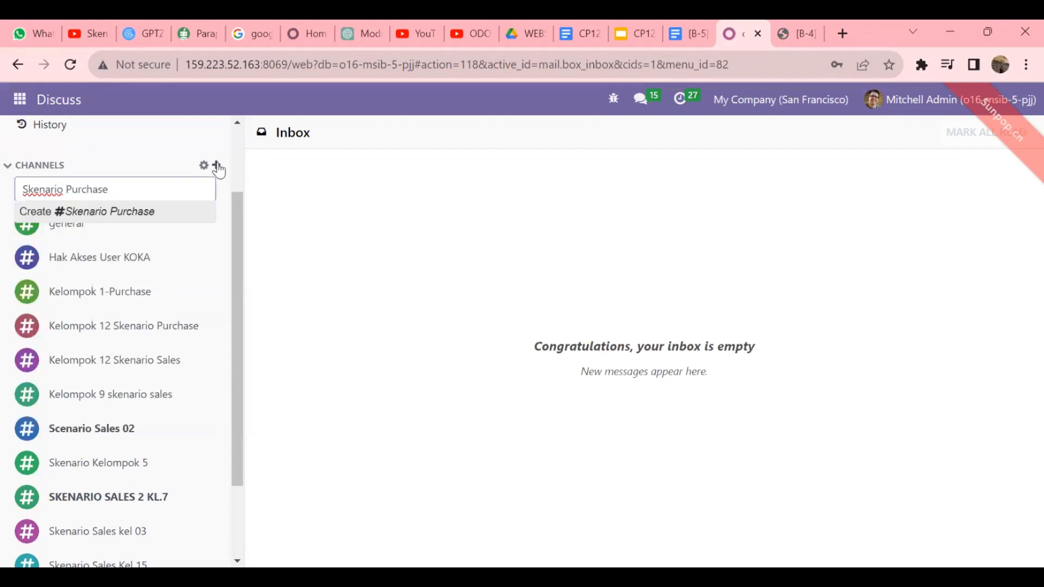
{"action": "type", "text": " Kel 03"}
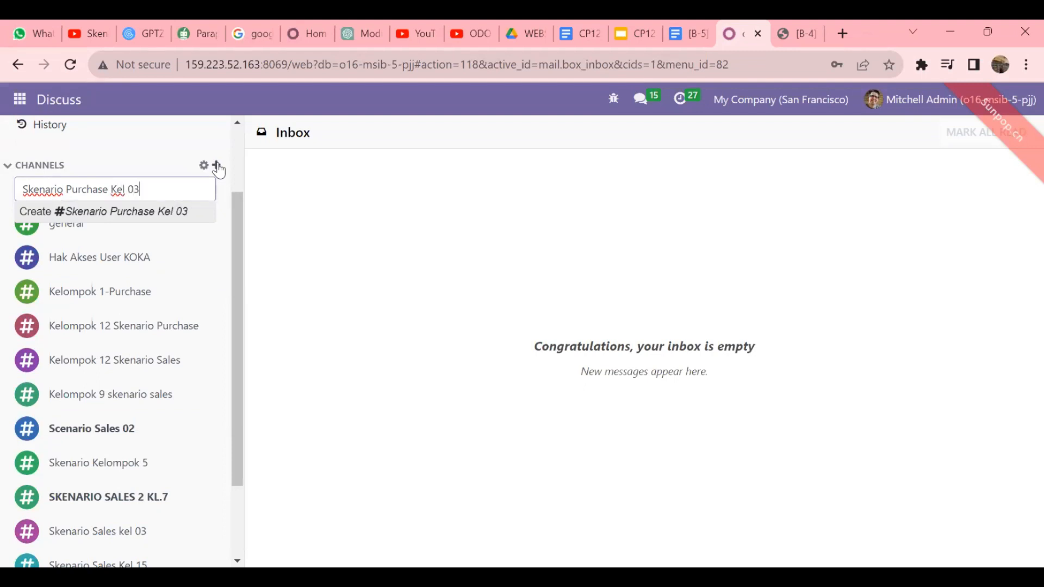
{"action": "key", "text": "Return"}
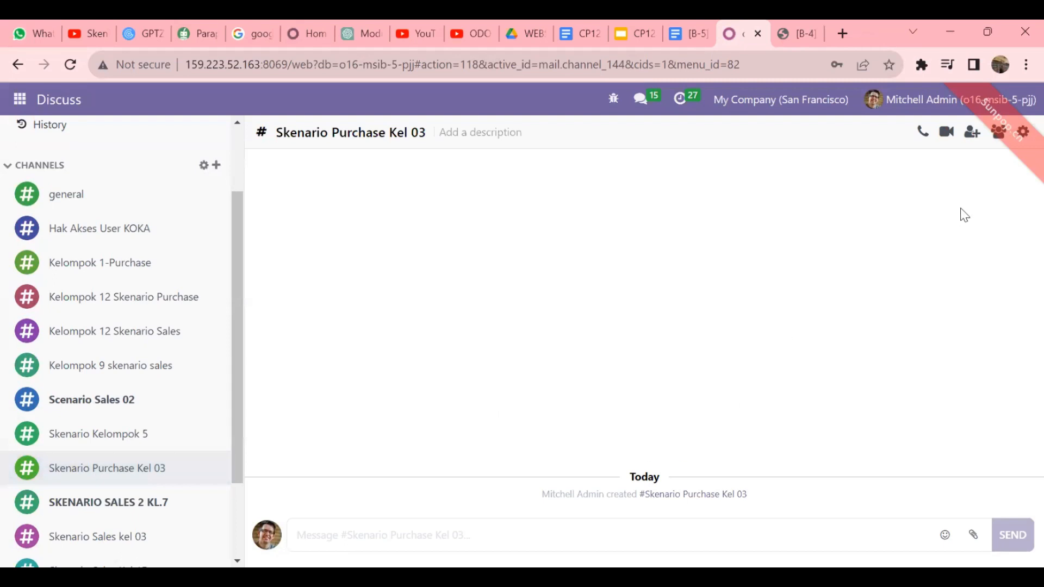
- Invite the five '03' users to the Skenario Purchase Kel 03 channel
{"action": "left_click", "coordinate": [972, 133]}
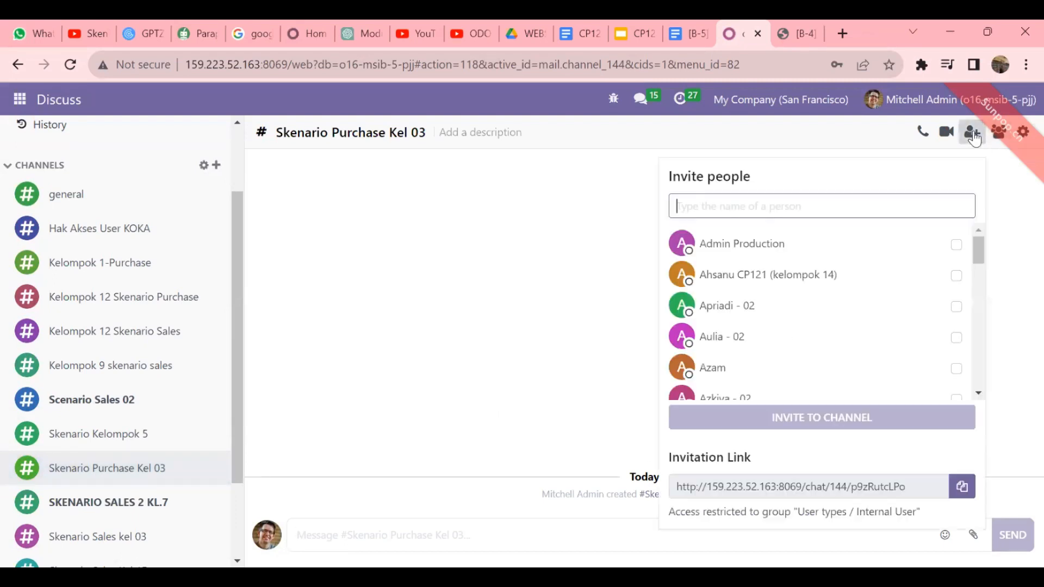
{"action": "type", "text": "03"}
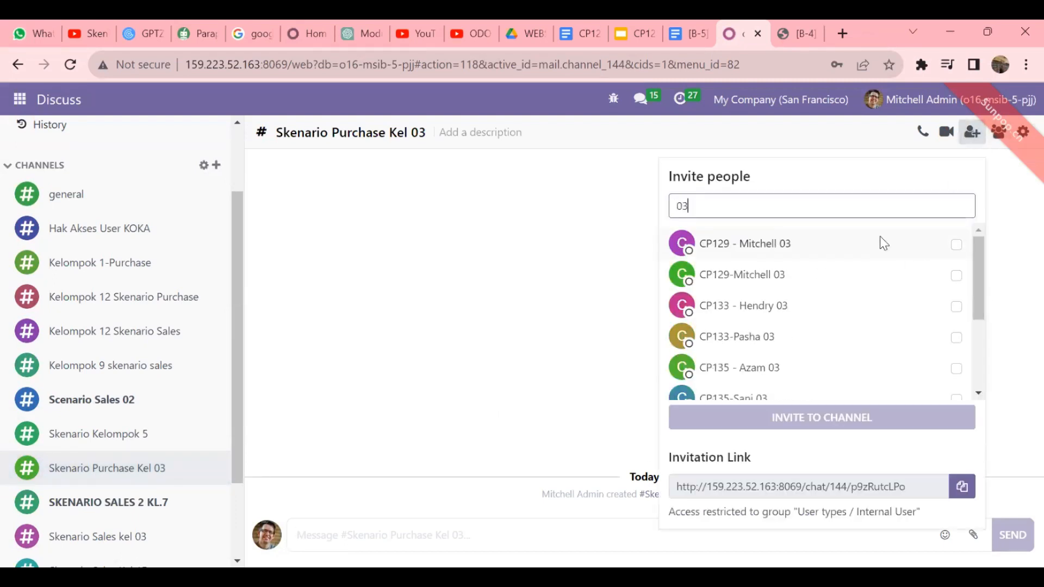
{"action": "left_click", "coordinate": [956, 245]}
{"action": "scroll", "coordinate": [905, 287], "scroll_direction": "down", "scroll_amount": 1}
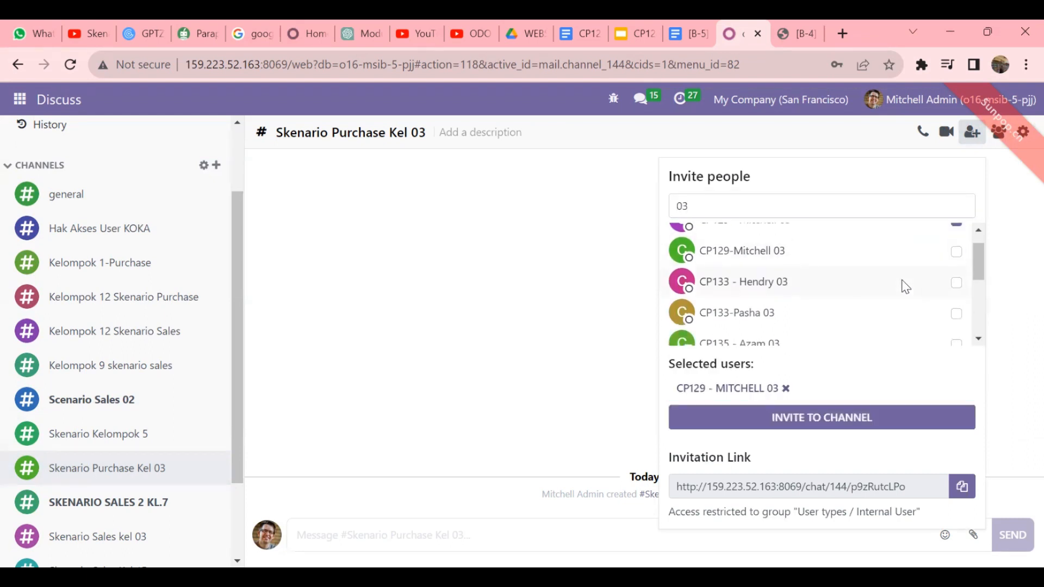
{"action": "left_click", "coordinate": [956, 283]}
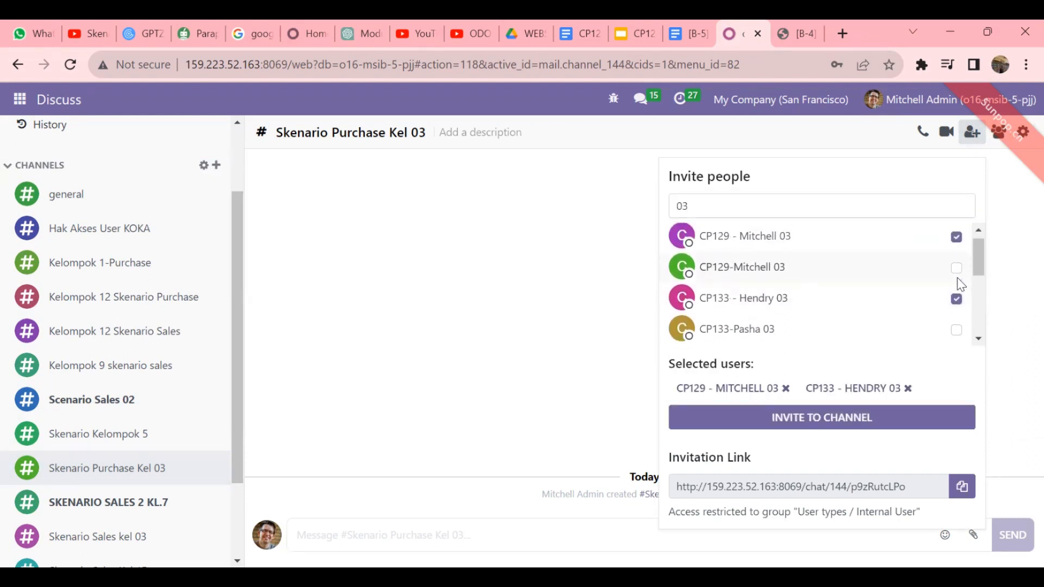
{"action": "scroll", "coordinate": [958, 286], "scroll_direction": "down", "scroll_amount": 2}
{"action": "left_click", "coordinate": [956, 283]}
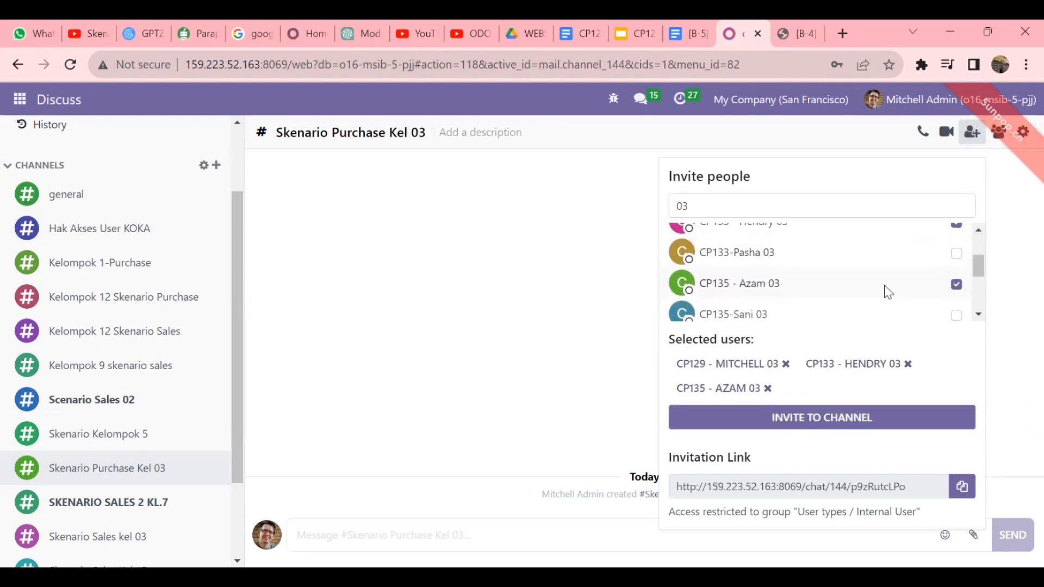
{"action": "scroll", "coordinate": [885, 287], "scroll_direction": "down", "scroll_amount": 2}
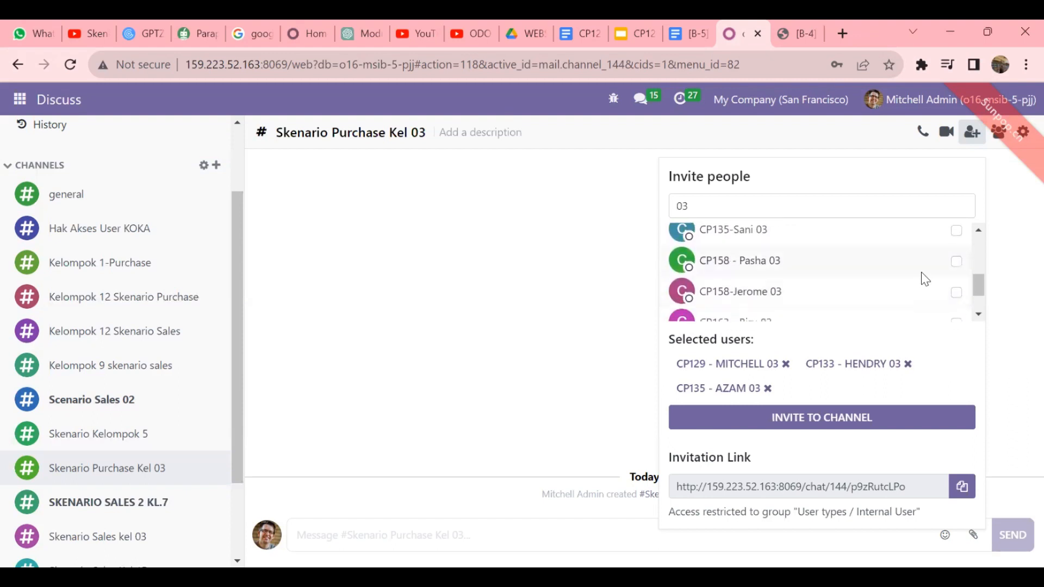
{"action": "left_click", "coordinate": [958, 263]}
{"action": "scroll", "coordinate": [892, 272], "scroll_direction": "down", "scroll_amount": 1}
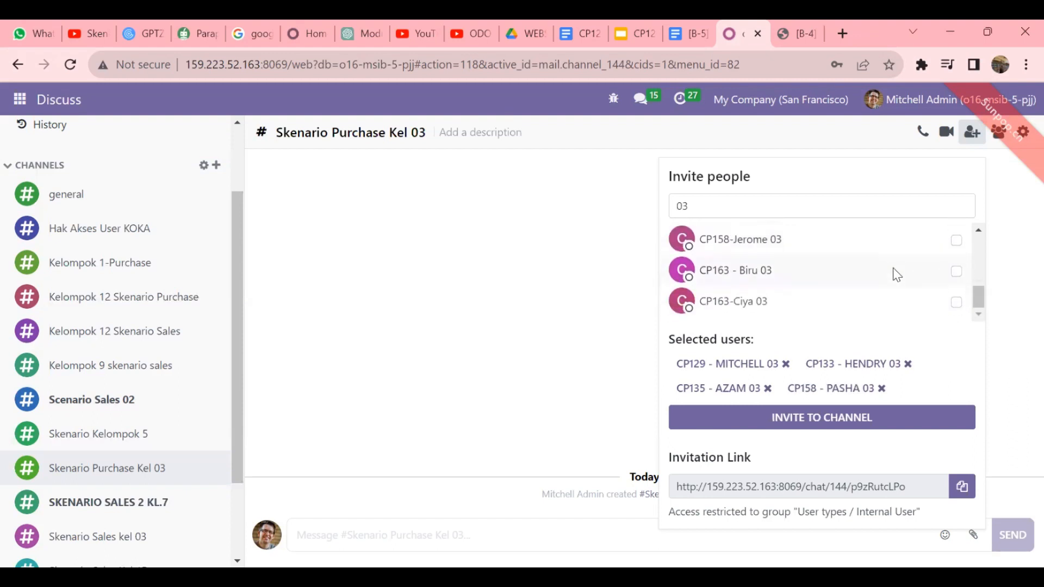
{"action": "left_click", "coordinate": [958, 272]}
{"action": "left_click", "coordinate": [884, 422]}
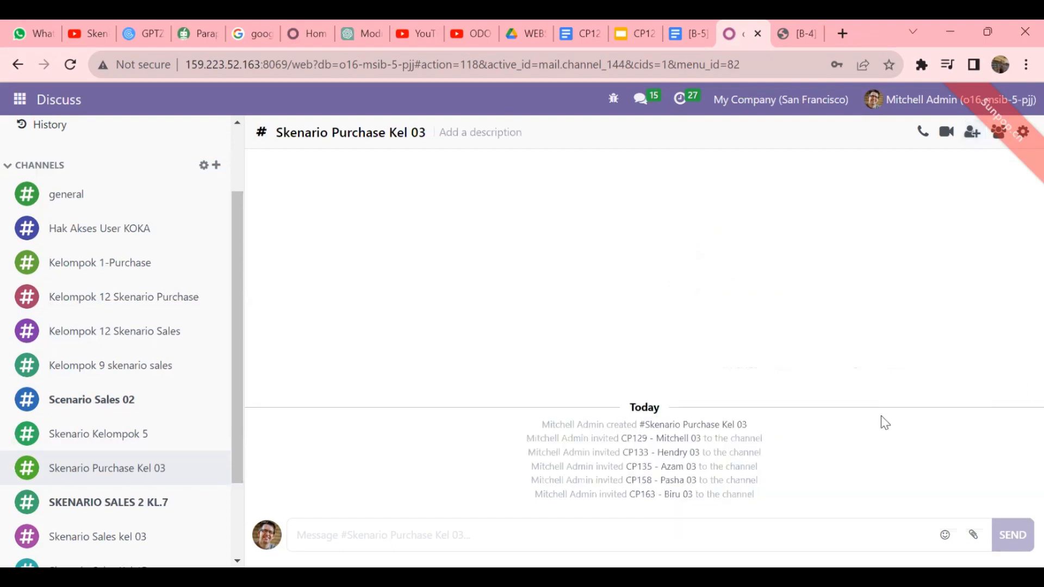
- Post the message 'hallo' in the channel
{"action": "left_click", "coordinate": [578, 526]}
{"action": "type", "text": "h"}
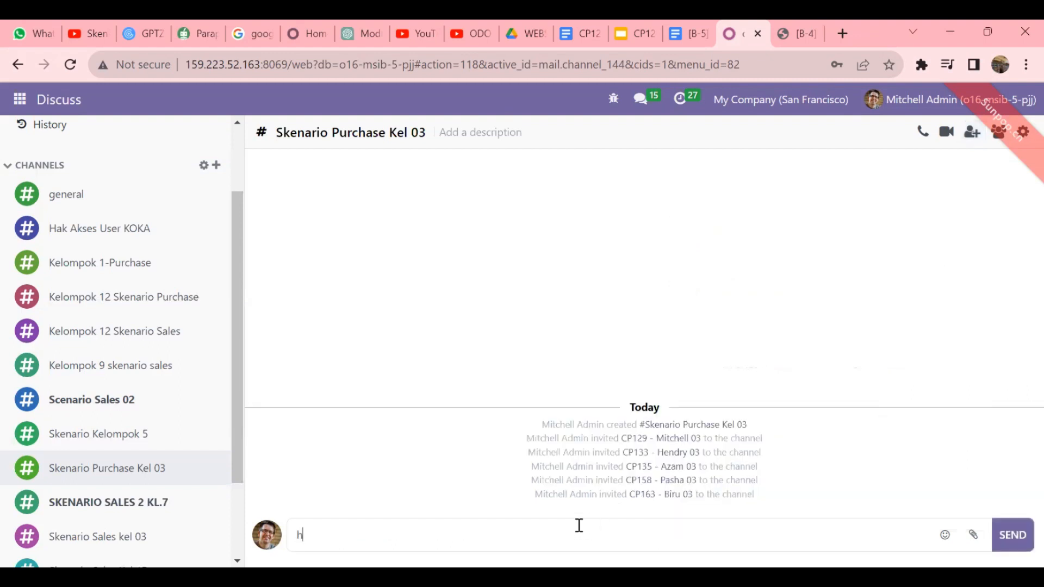
{"action": "type", "text": "allo"}
{"action": "key", "text": "Return"}
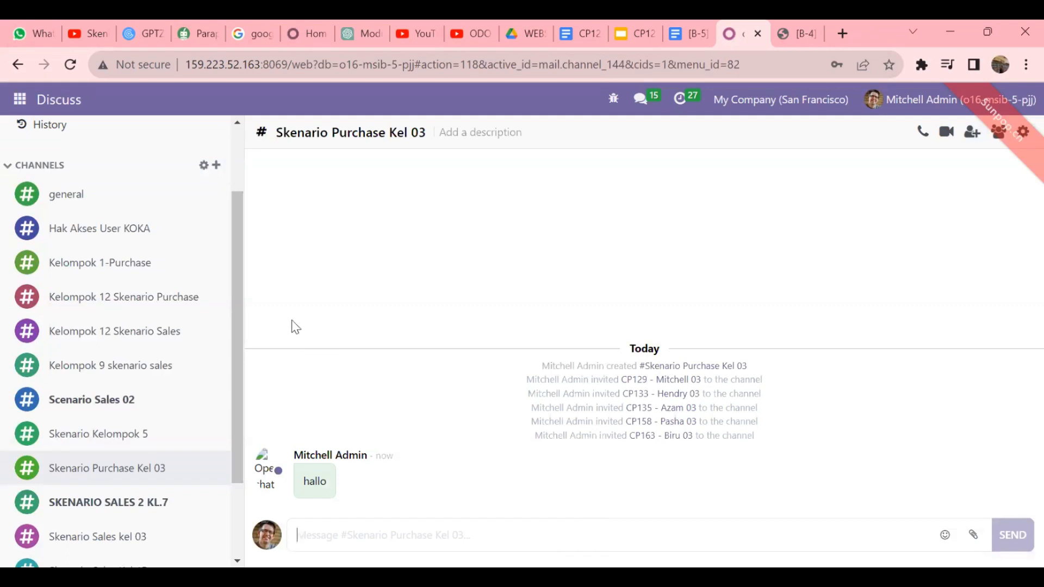
{"action": "left_click", "coordinate": [19, 99]}
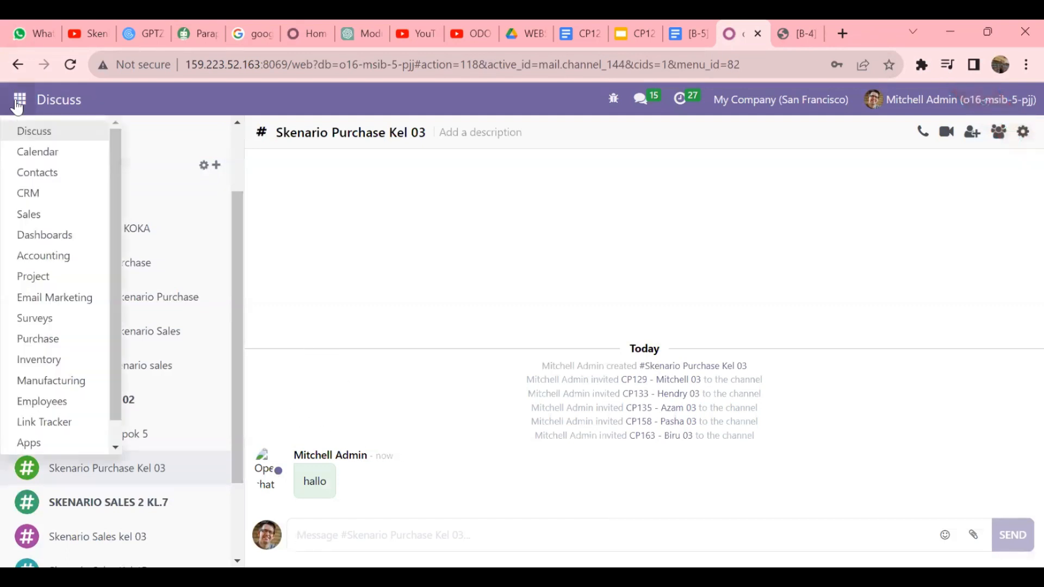
- Start a new vendor in Purchase's Vendors list named PT READY MAT KEL 03
{"action": "left_click", "coordinate": [61, 348]}
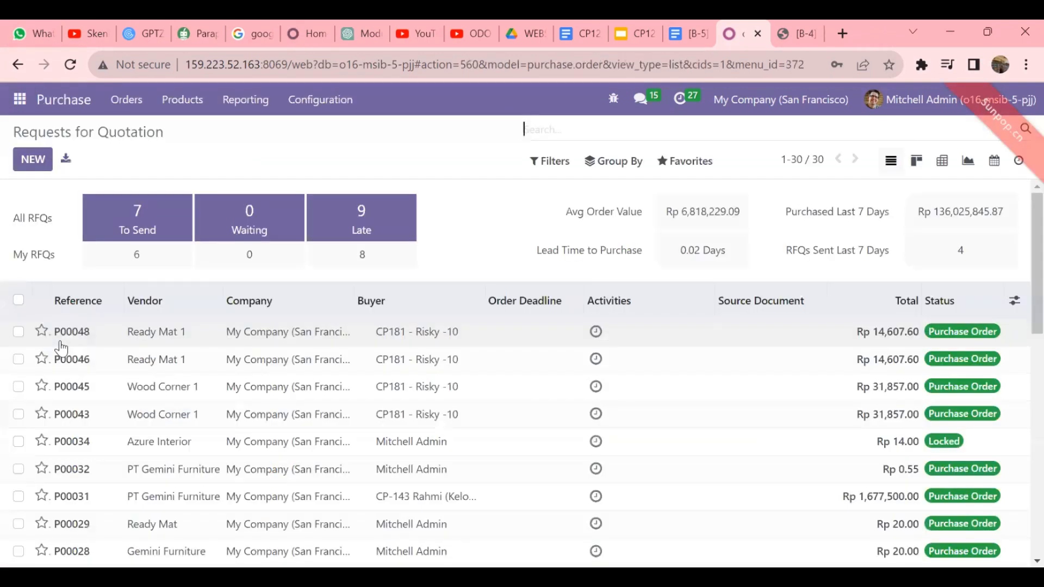
{"action": "left_click", "coordinate": [141, 104]}
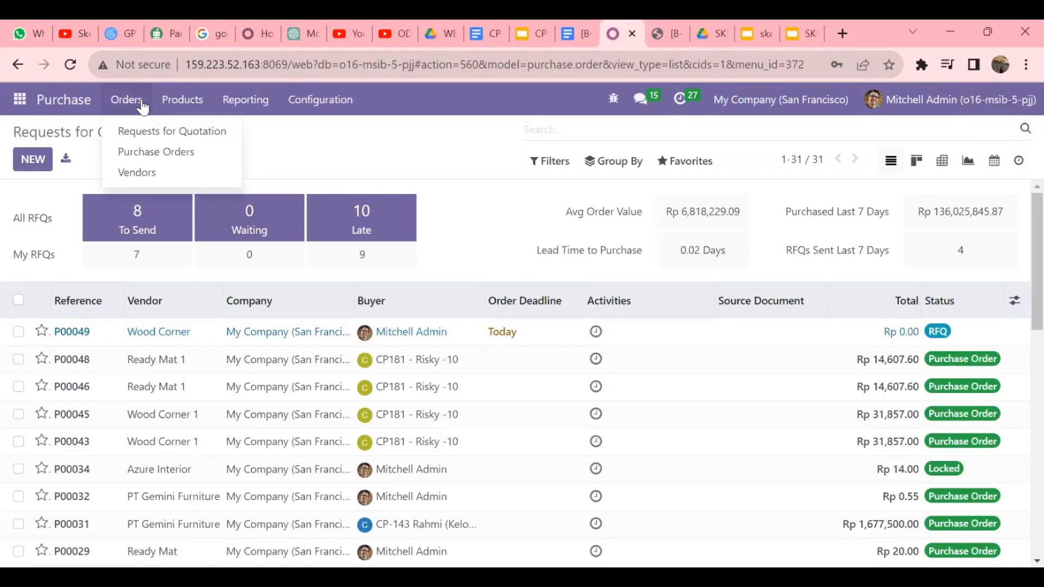
{"action": "left_click", "coordinate": [140, 173]}
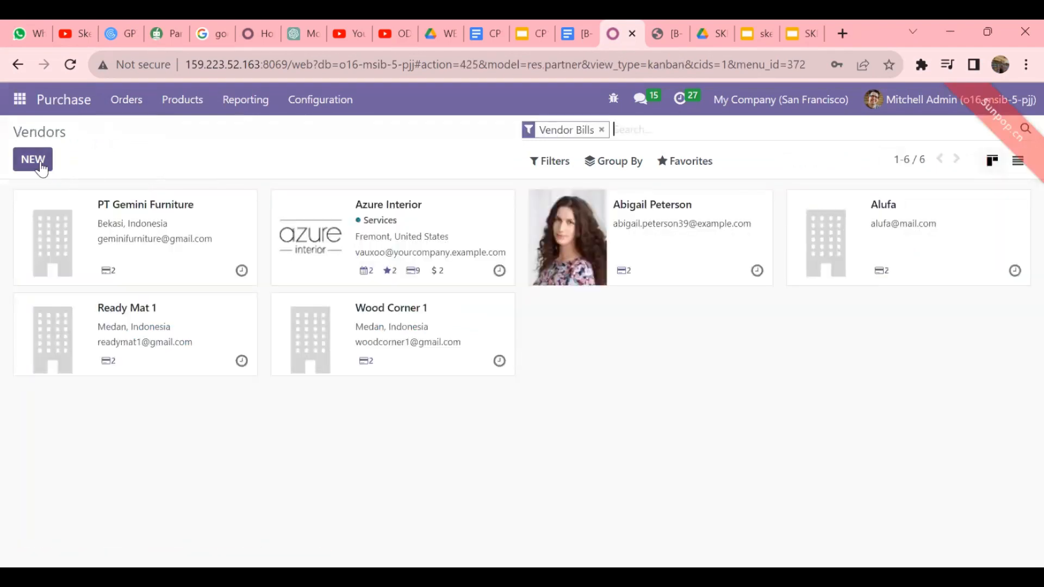
{"action": "left_click", "coordinate": [32, 159]}
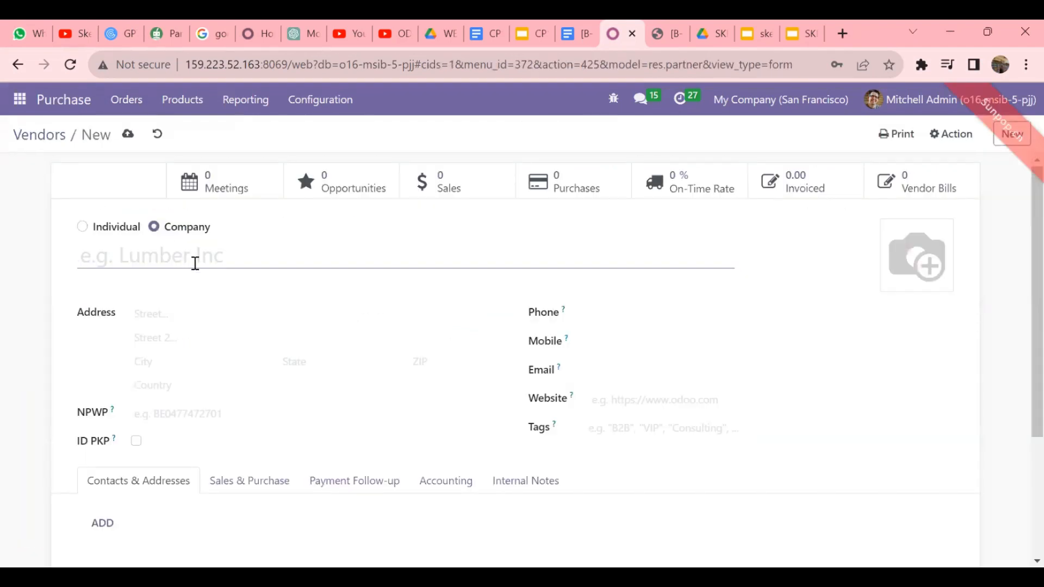
{"action": "type", "text": "PT R"}
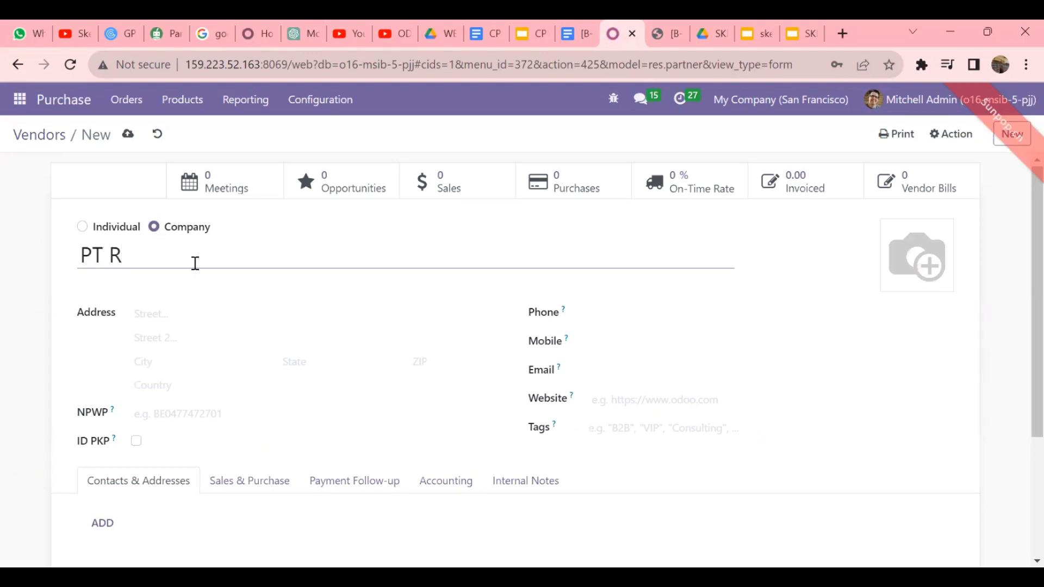
{"action": "type", "text": "EADY MA"}
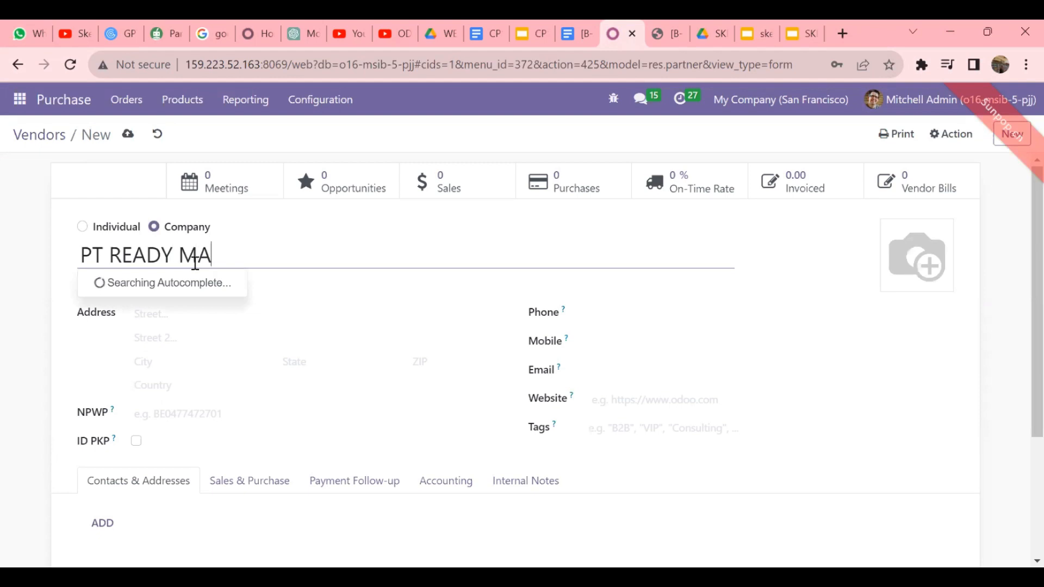
{"action": "type", "text": "T KEL 03"}
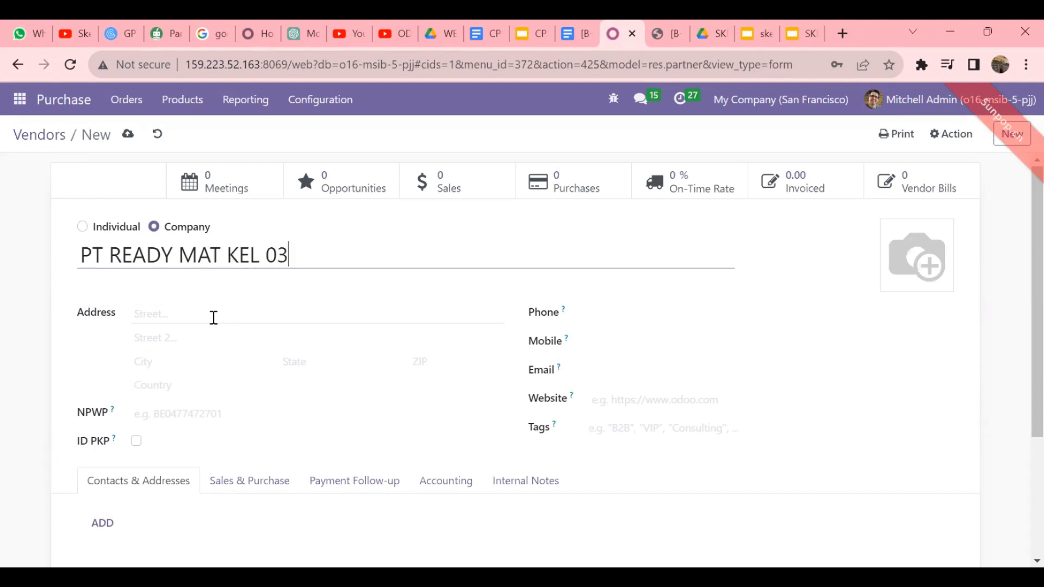
- Fill in the vendor's street address, city Semarang and state Indonesia (ID)
{"action": "left_click", "coordinate": [213, 318]}
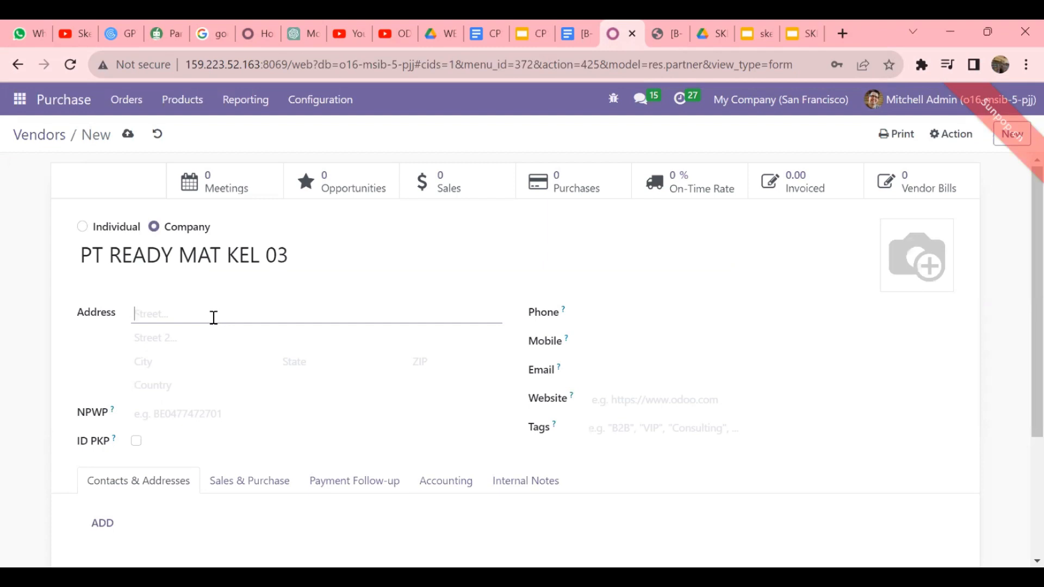
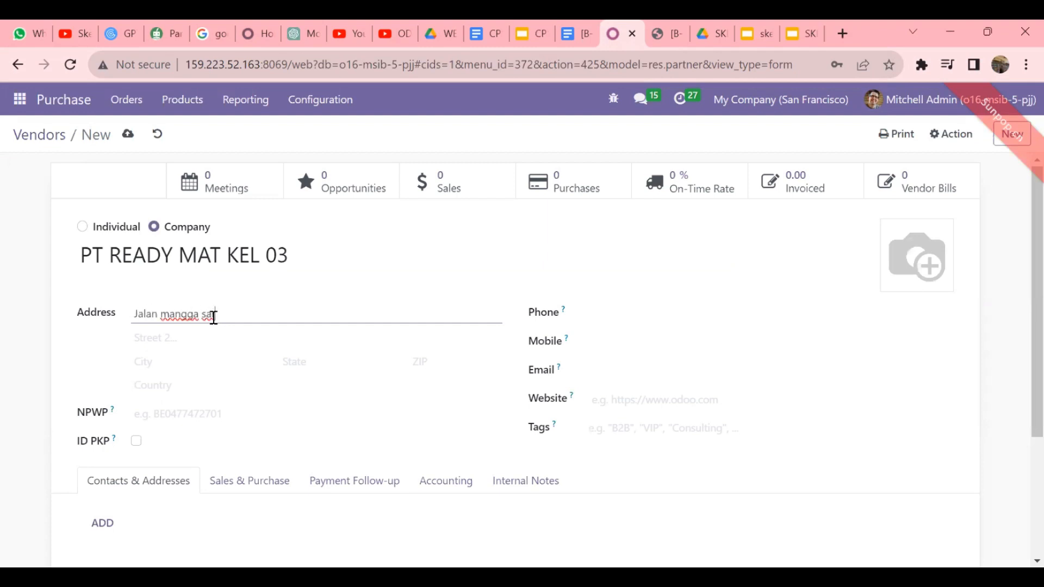
{"action": "left_click", "coordinate": [181, 362]}
{"action": "type", "text": "semarang"}
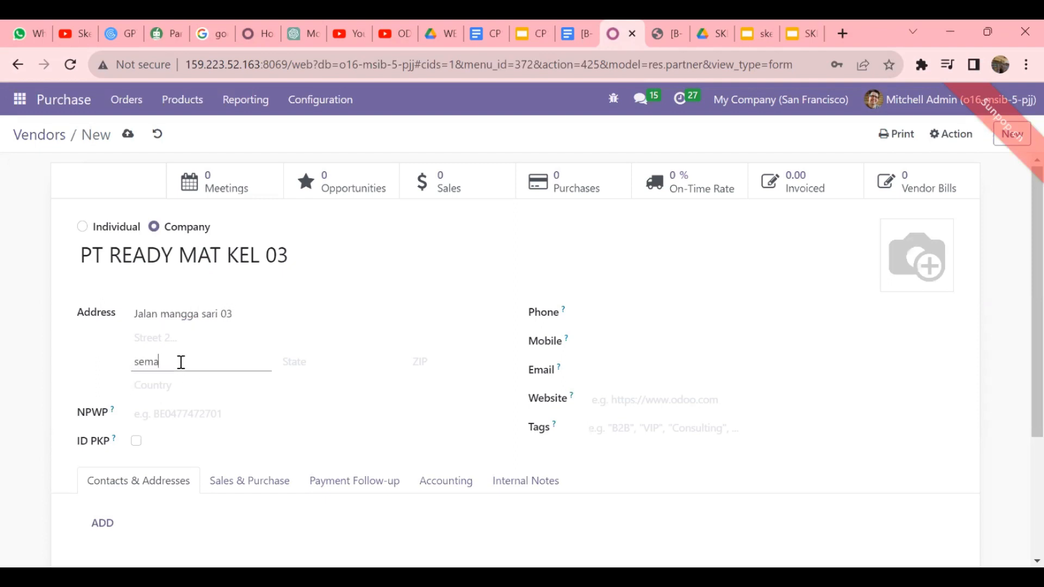
{"action": "left_click", "coordinate": [298, 366]}
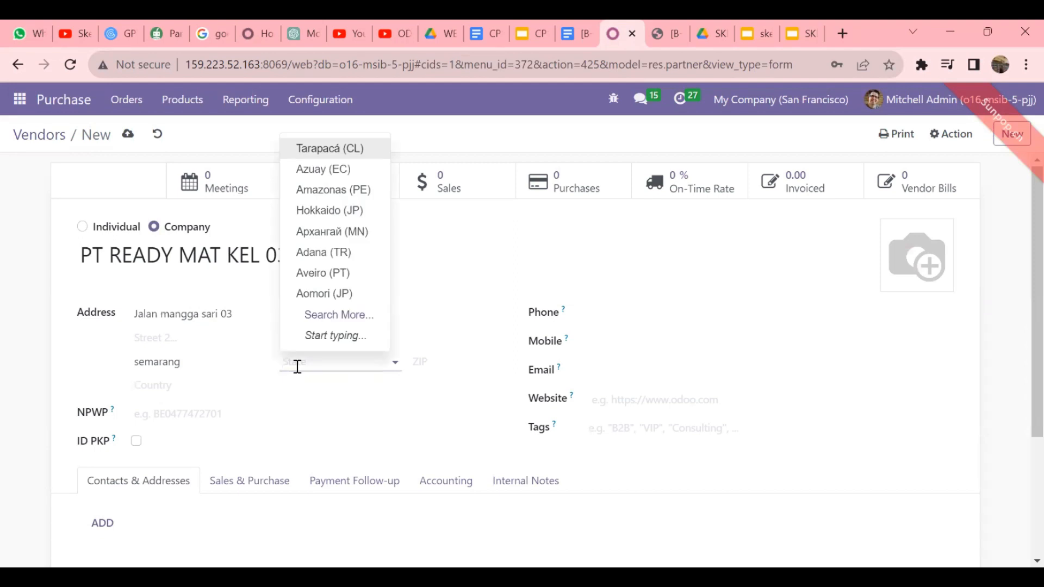
{"action": "type", "text": "ind"}
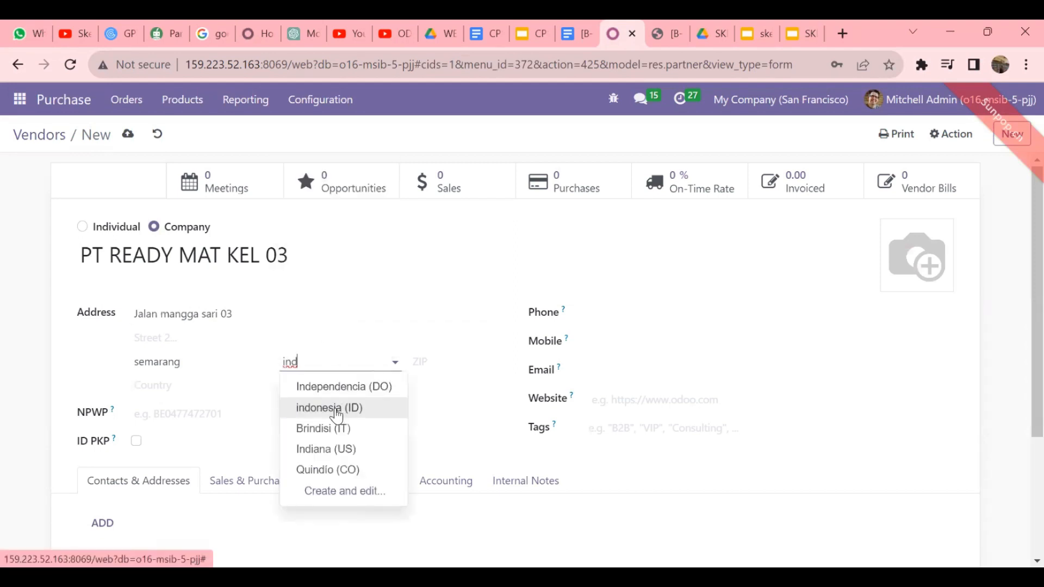
{"action": "left_click", "coordinate": [336, 416]}
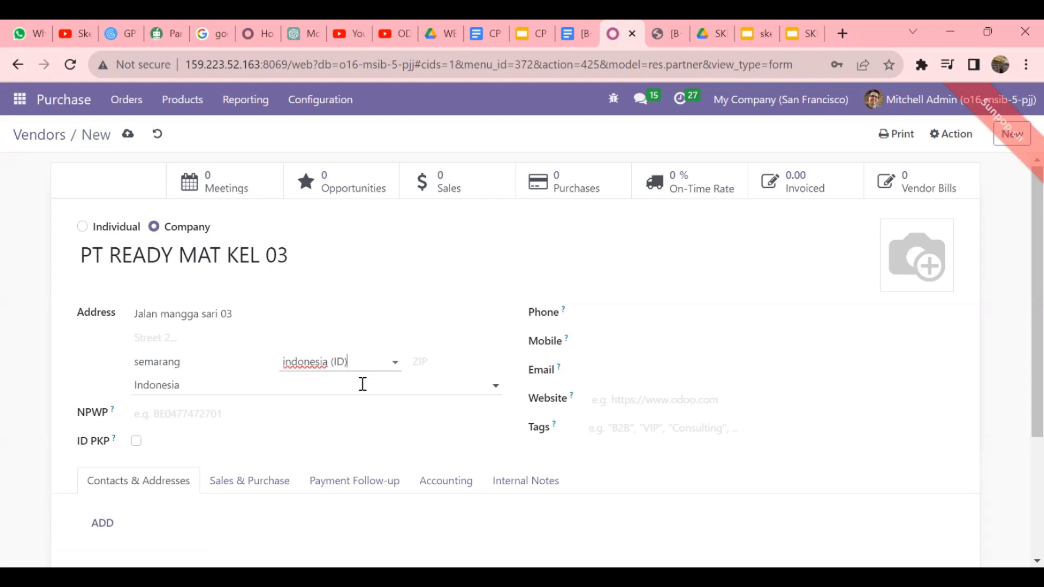
- Add the vendor's phone number and e-mail address, checking the scenario documents for details
{"action": "left_click", "coordinate": [591, 312]}
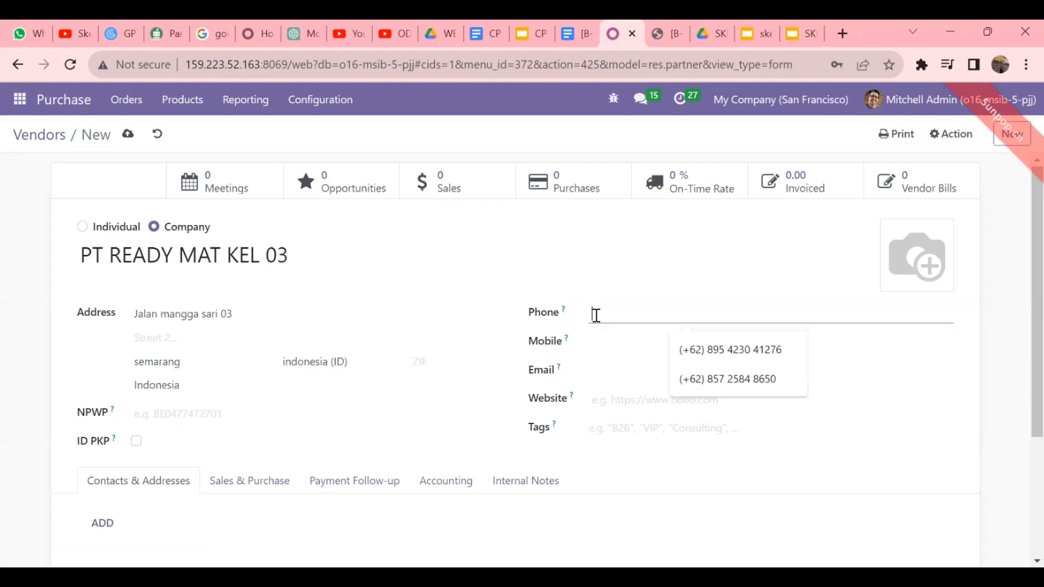
{"action": "left_click", "coordinate": [727, 378]}
{"action": "left_click", "coordinate": [609, 370]}
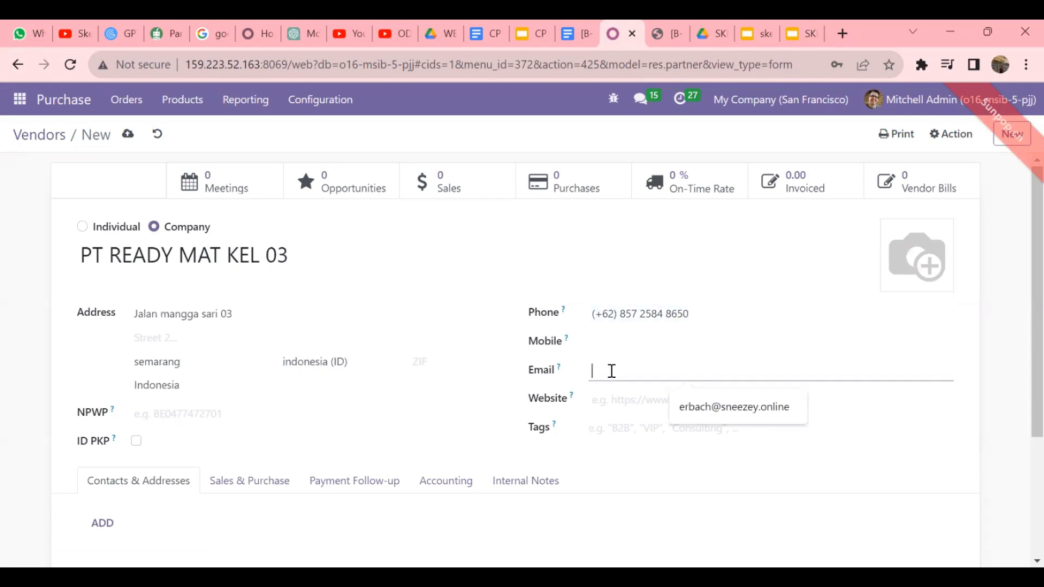
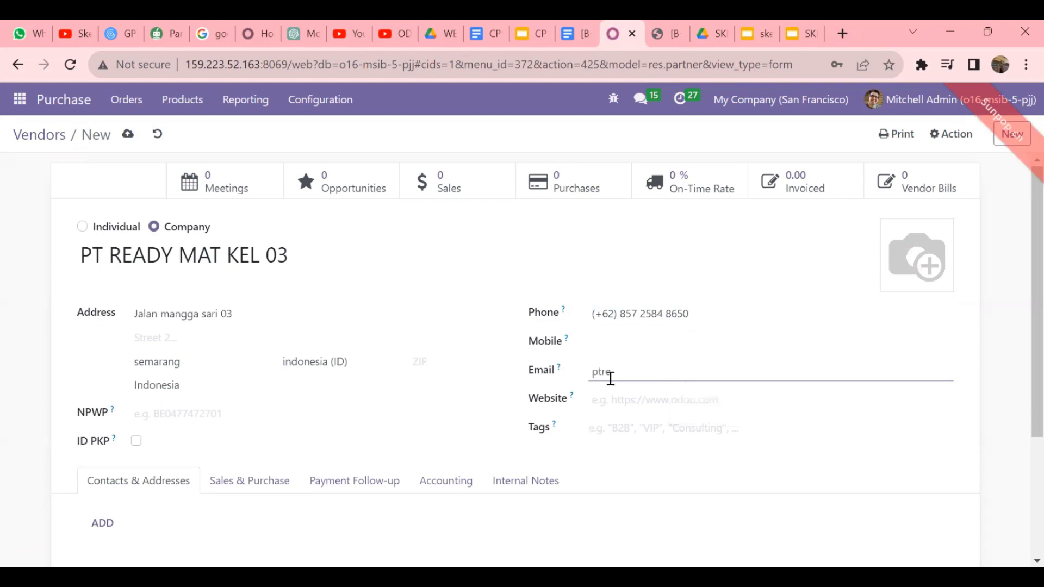
{"action": "left_click", "coordinate": [661, 27]}
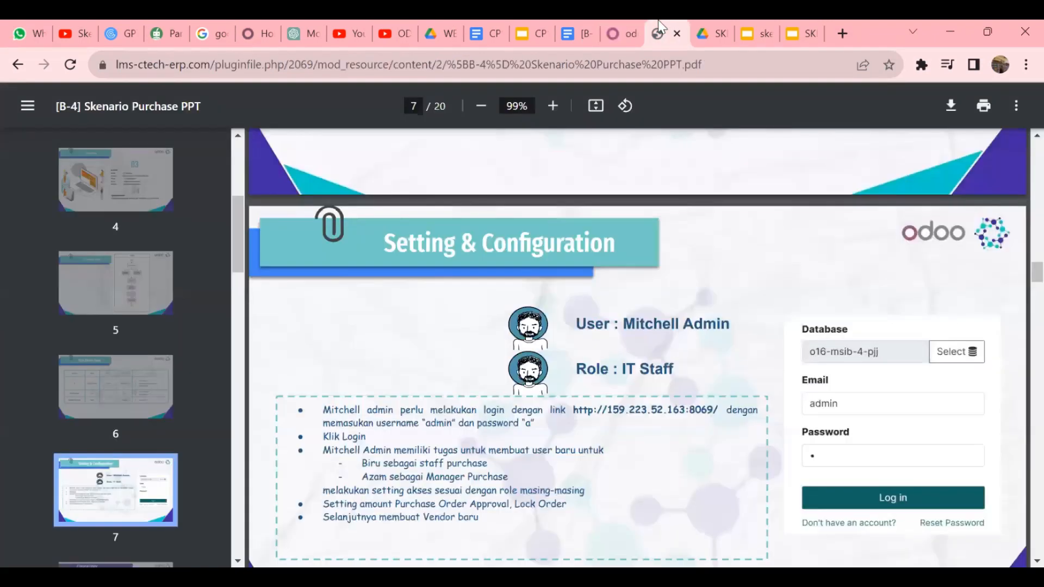
{"action": "left_click", "coordinate": [616, 22]}
{"action": "left_click", "coordinate": [577, 23]}
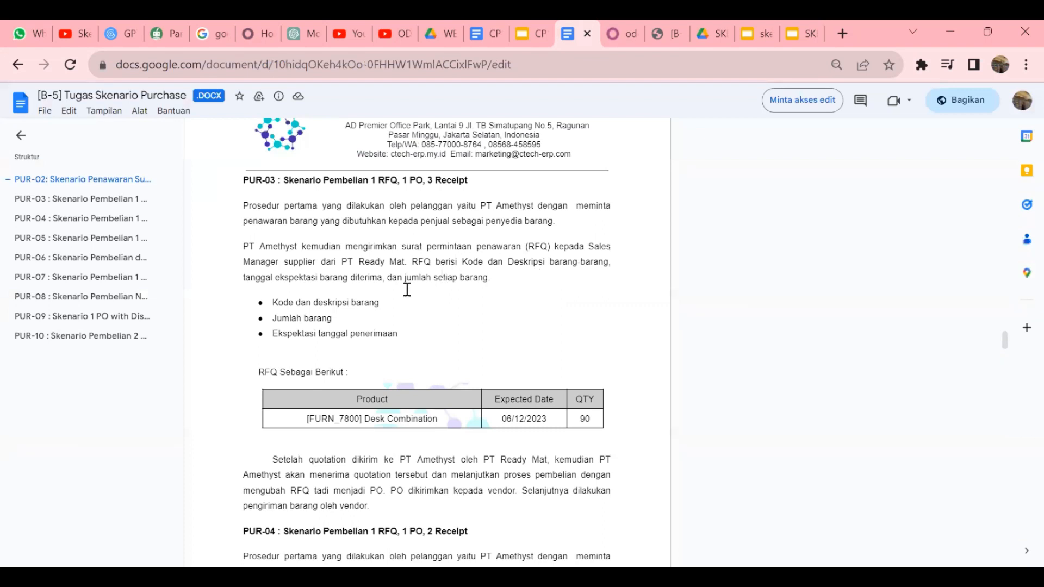
{"action": "left_click", "coordinate": [619, 26]}
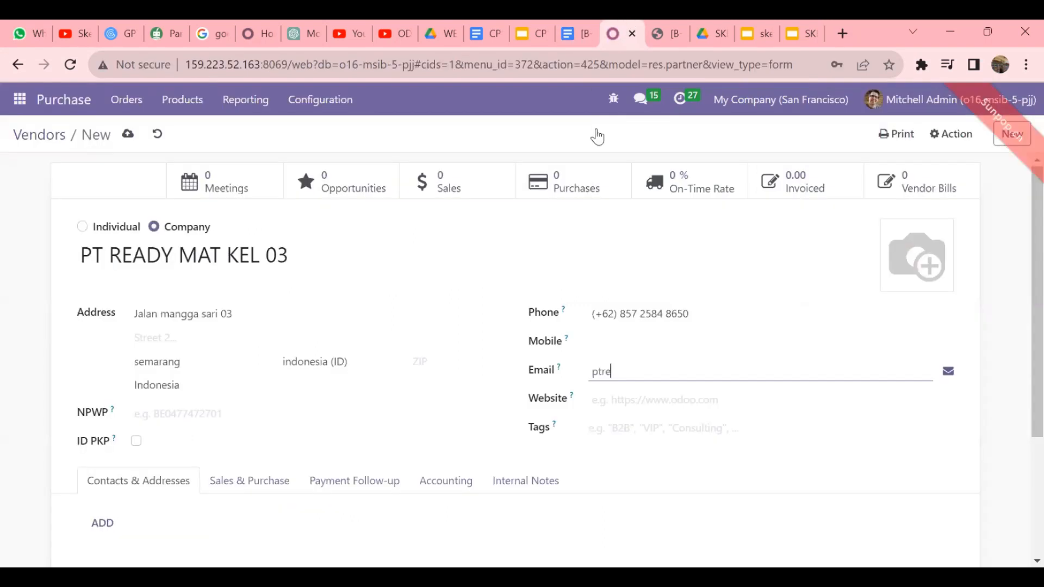
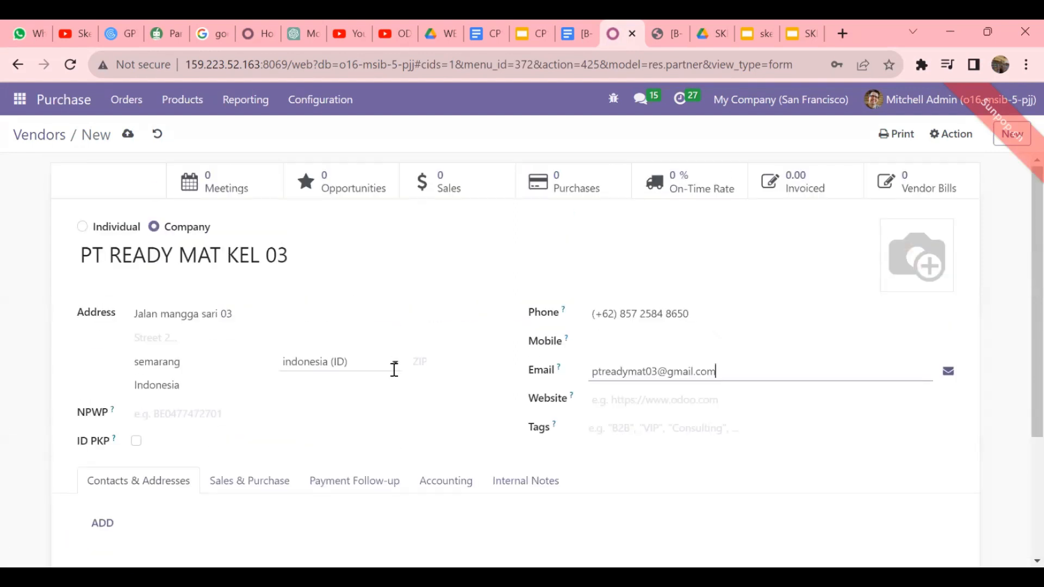
{"action": "left_click", "coordinate": [128, 135]}
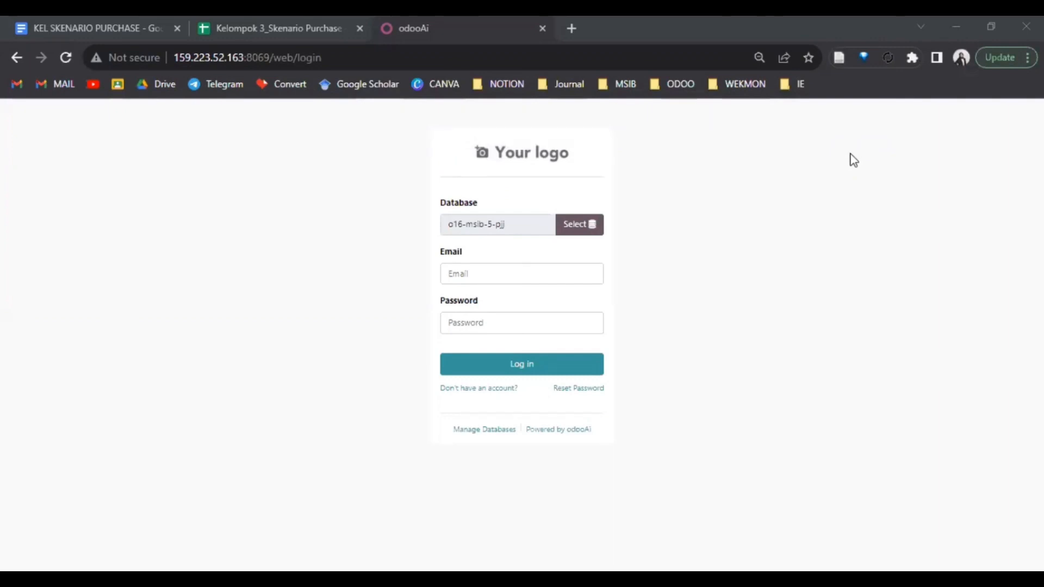
- Log in with the saved staff user and its password, then open the Purchase app
{"action": "left_click", "coordinate": [540, 277]}
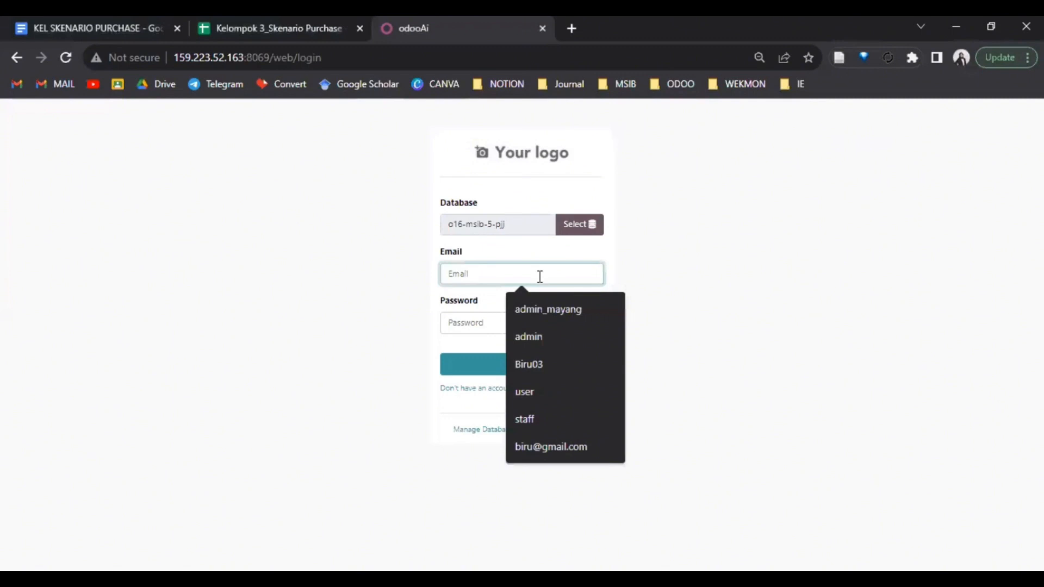
{"action": "left_click", "coordinate": [531, 362]}
{"action": "left_click", "coordinate": [477, 326]}
{"action": "type", "text": "b"}
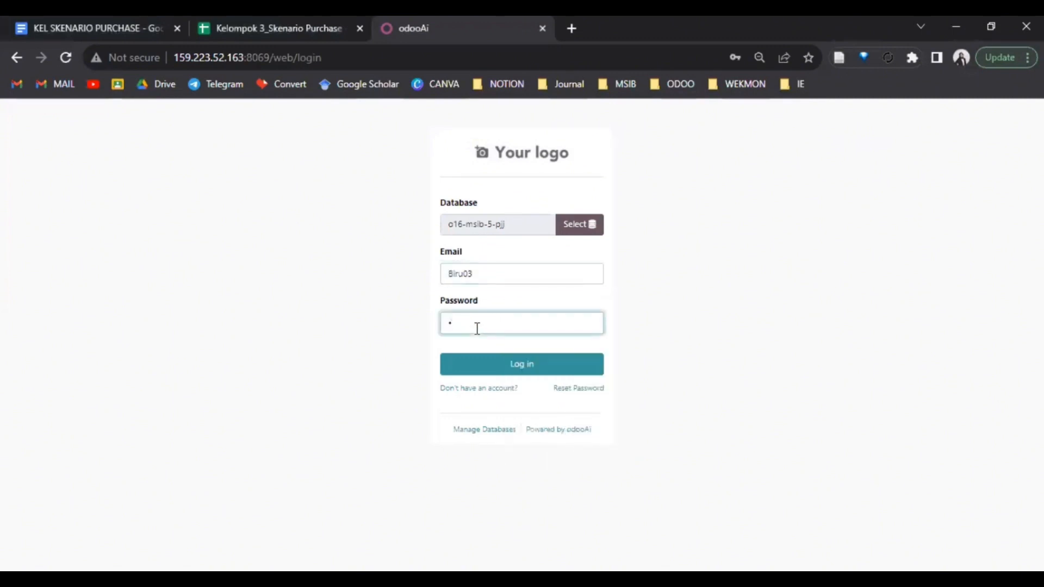
{"action": "left_click", "coordinate": [472, 363]}
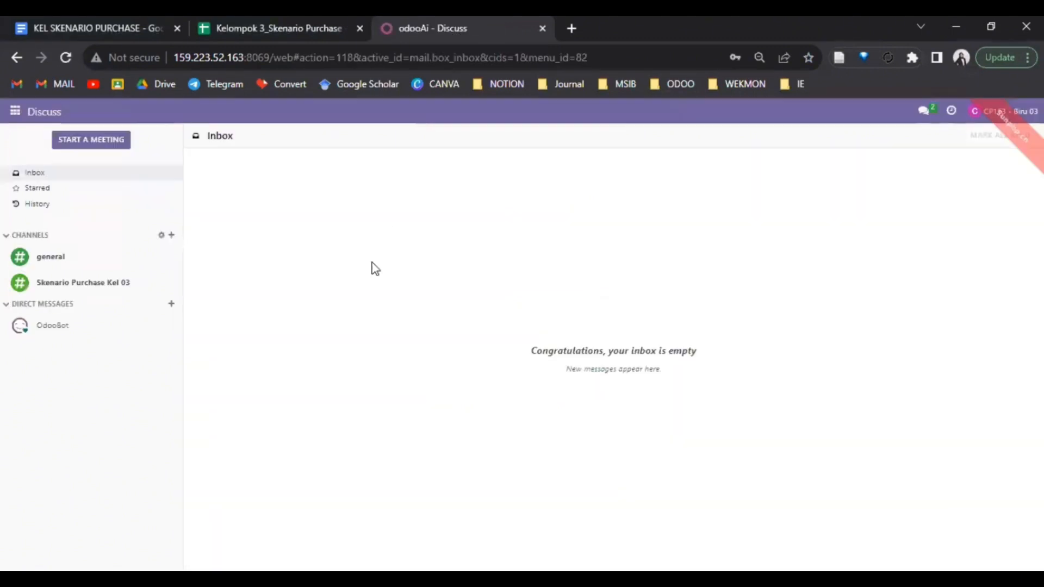
{"action": "left_click", "coordinate": [15, 113]}
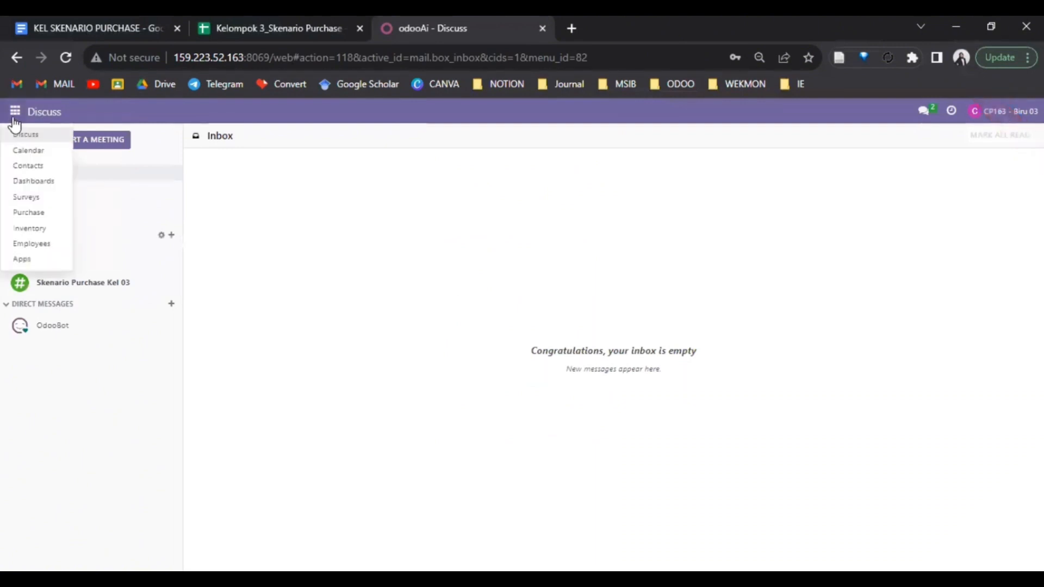
{"action": "left_click", "coordinate": [28, 213]}
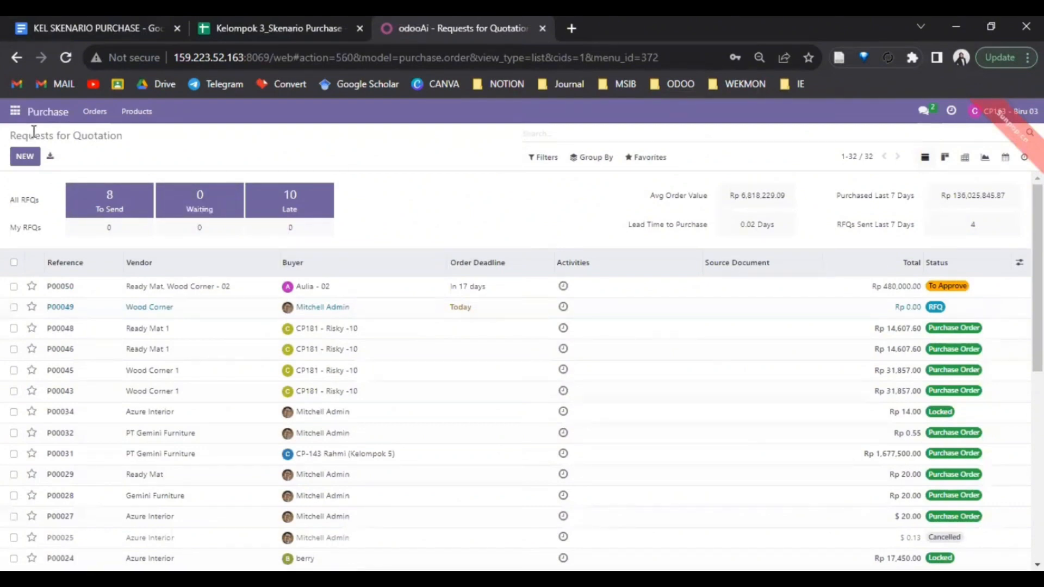
- Begin a new RFQ for vendor PT READY MAT KEL 03 with expected arrival on the 23rd
{"action": "left_click", "coordinate": [22, 157]}
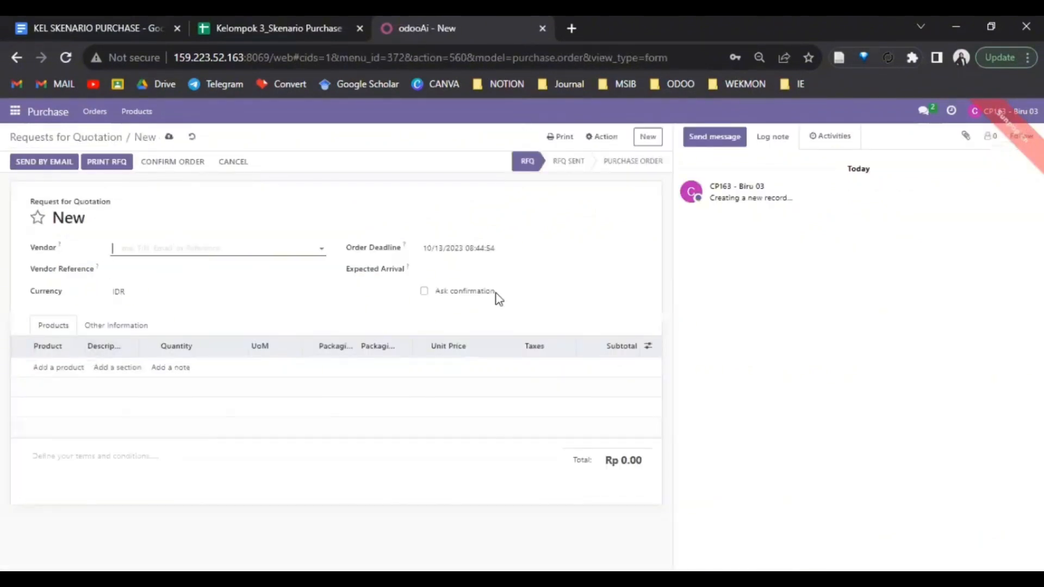
{"action": "left_click", "coordinate": [308, 27]}
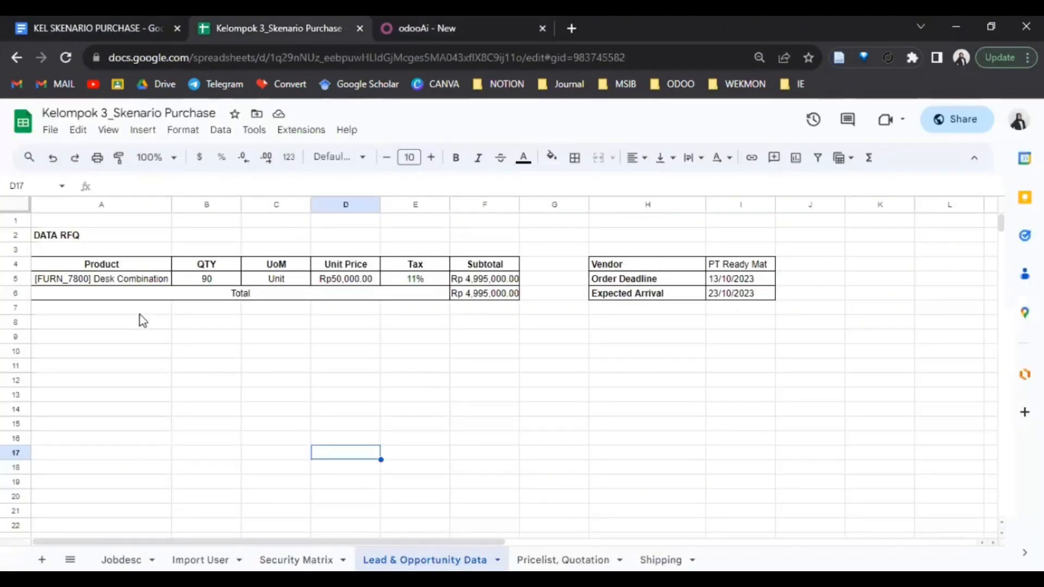
{"action": "double_click", "coordinate": [118, 278]}
{"action": "right_click", "coordinate": [118, 278]}
{"action": "triple_click", "coordinate": [118, 279]}
{"action": "right_click", "coordinate": [118, 279]}
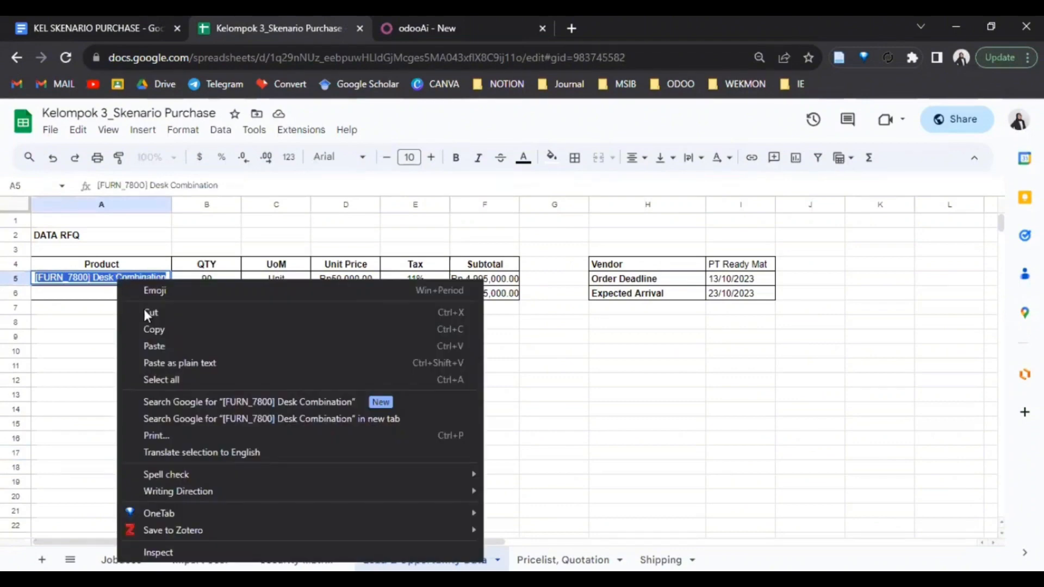
{"action": "left_click", "coordinate": [153, 328]}
{"action": "left_click", "coordinate": [471, 24]}
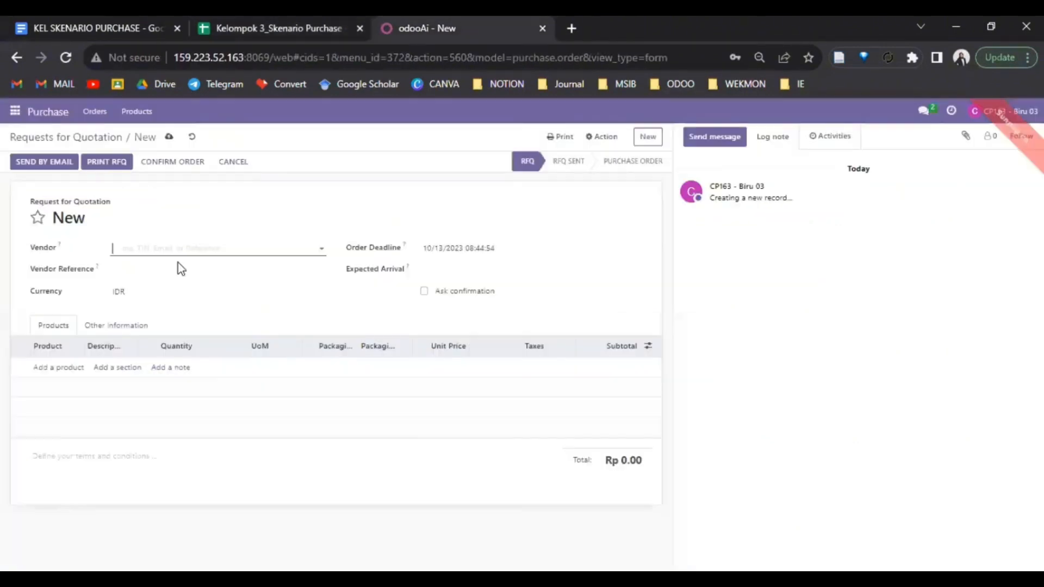
{"action": "type", "text": "PT Ready"}
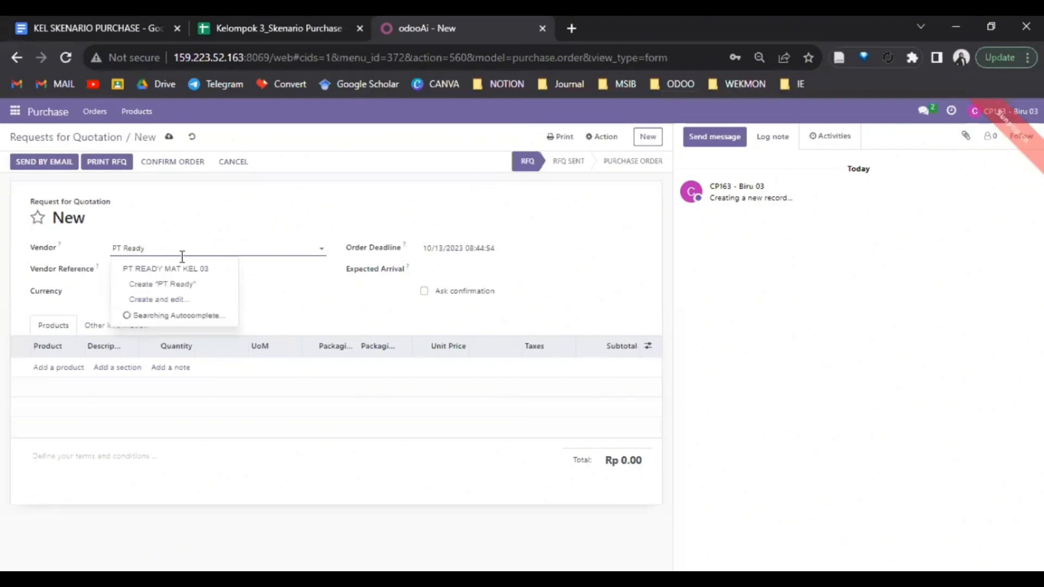
{"action": "left_click", "coordinate": [182, 268]}
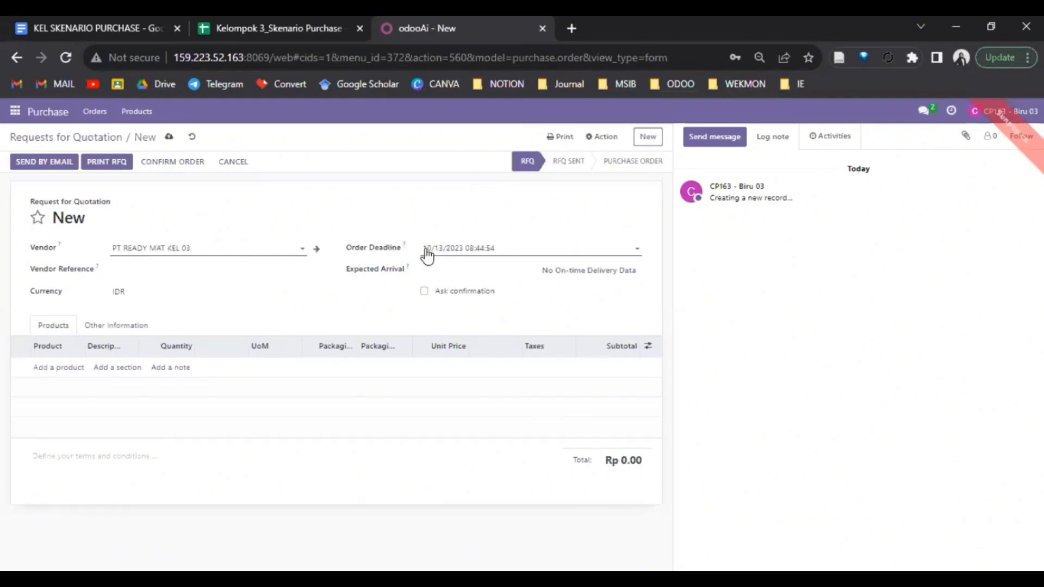
{"action": "left_click", "coordinate": [434, 274]}
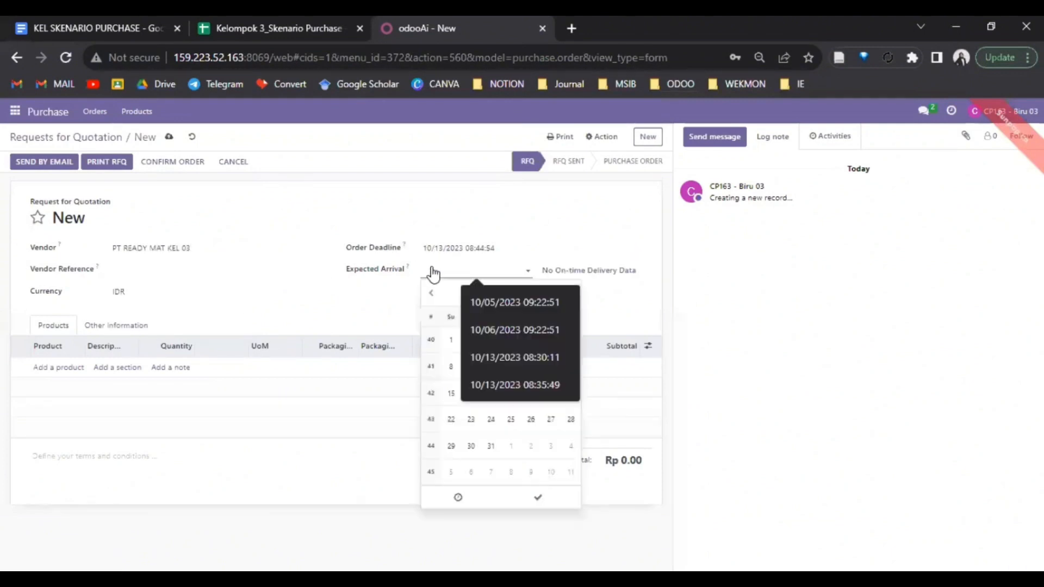
{"action": "left_click", "coordinate": [471, 419]}
{"action": "left_click", "coordinate": [339, 301]}
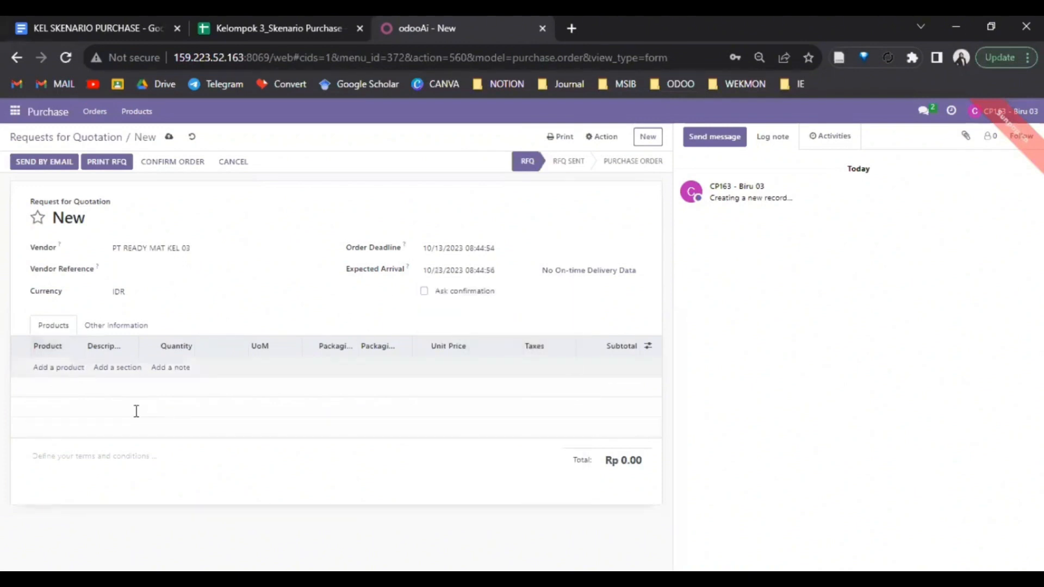
- Add 90 Desk Combination at unit price 50000 with 11% tax, then confirm the order
{"action": "left_click", "coordinate": [56, 369]}
{"action": "type", "text": "Desk Combination"}
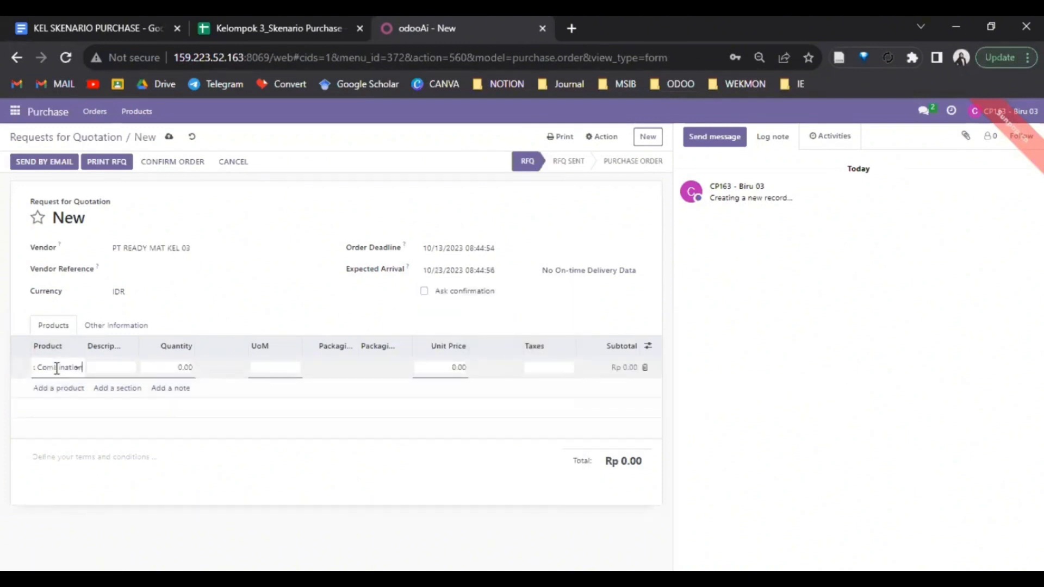
{"action": "left_click", "coordinate": [76, 385]}
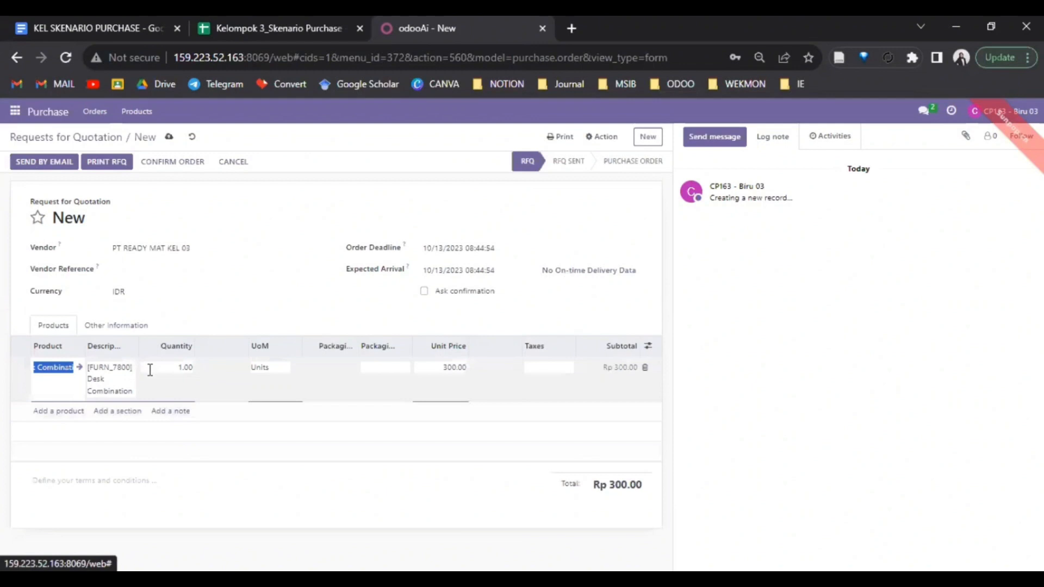
{"action": "left_click", "coordinate": [179, 368]}
{"action": "left_click", "coordinate": [180, 368]}
{"action": "double_click", "coordinate": [180, 369]}
{"action": "left_click", "coordinate": [182, 370]}
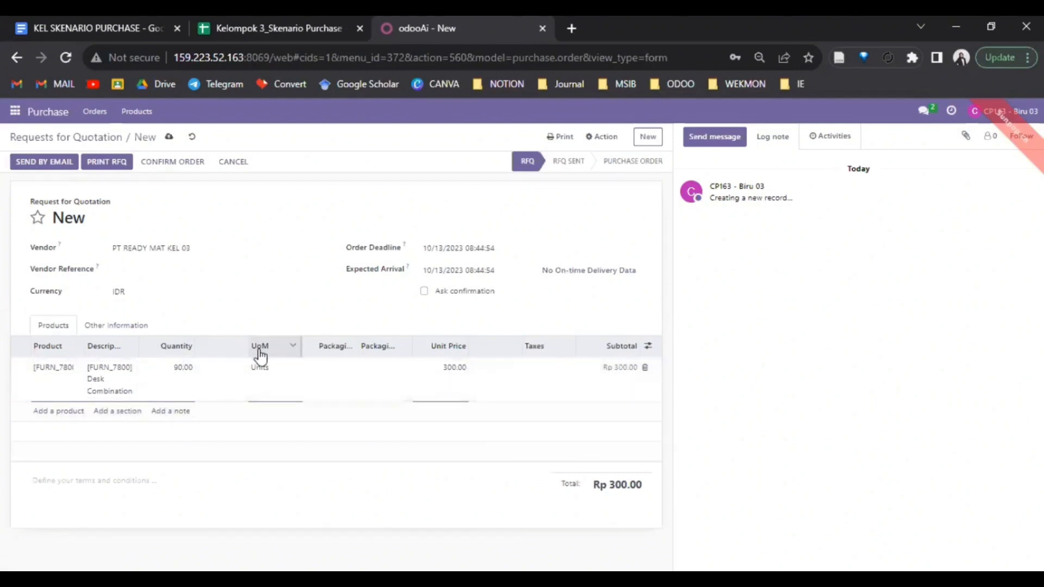
{"action": "left_click", "coordinate": [455, 367]}
{"action": "left_click", "coordinate": [455, 368]}
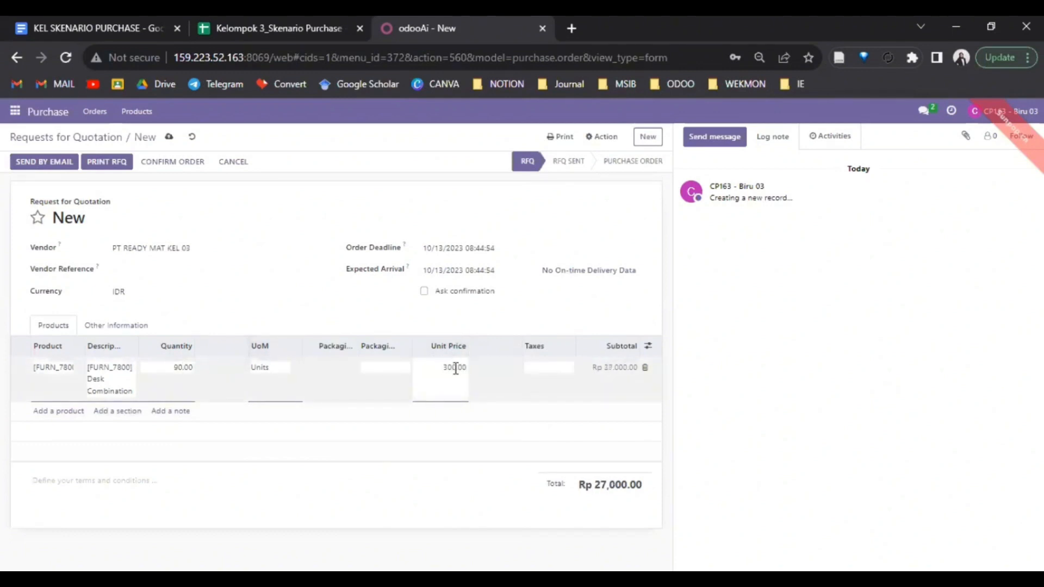
{"action": "left_click", "coordinate": [456, 369]}
{"action": "left_click", "coordinate": [456, 371]}
{"action": "type", "text": "50000"}
{"action": "left_click", "coordinate": [536, 368]}
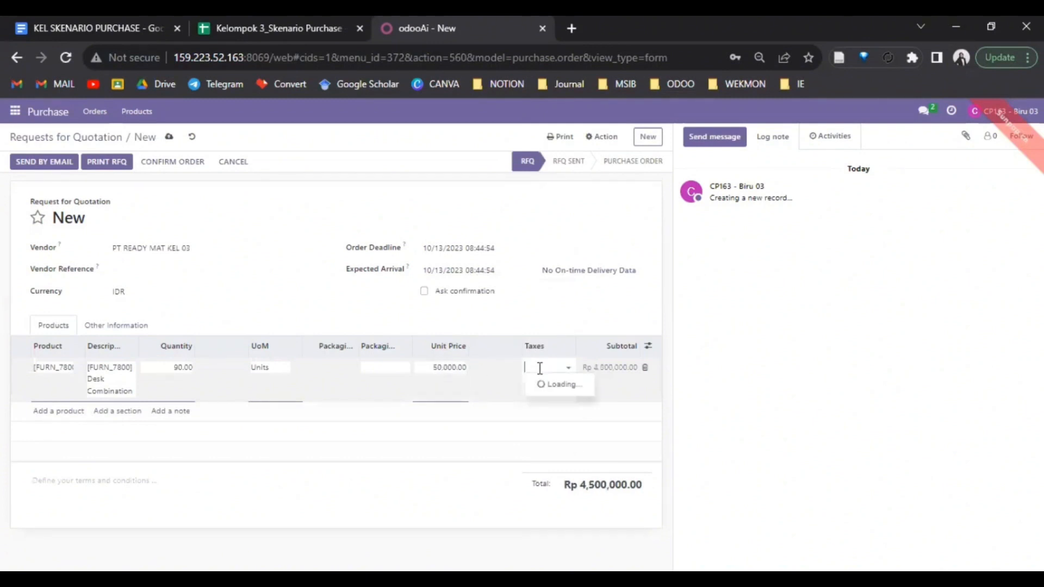
{"action": "type", "text": "11"}
{"action": "left_click", "coordinate": [543, 384]}
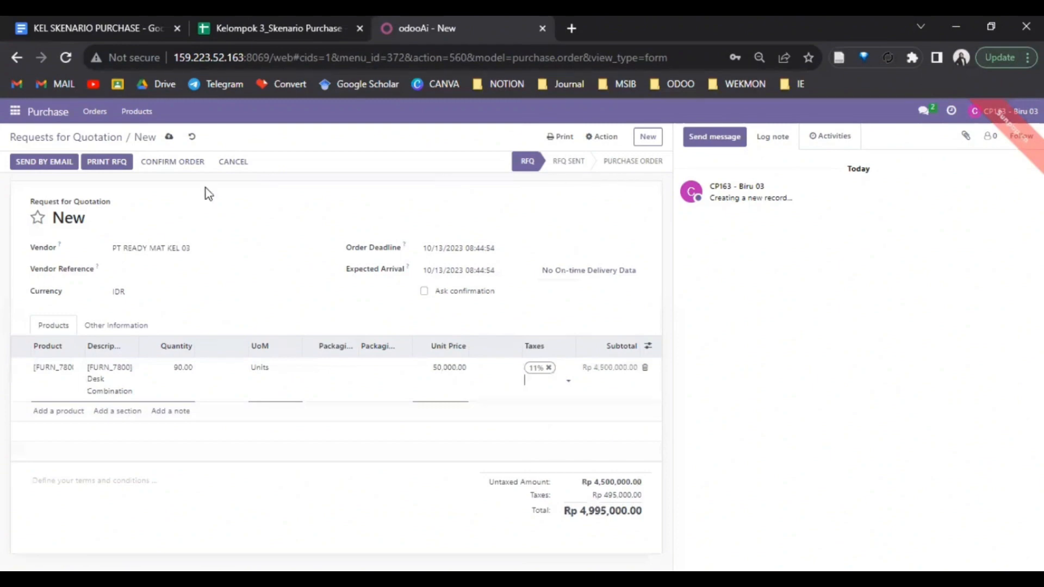
{"action": "left_click", "coordinate": [157, 163]}
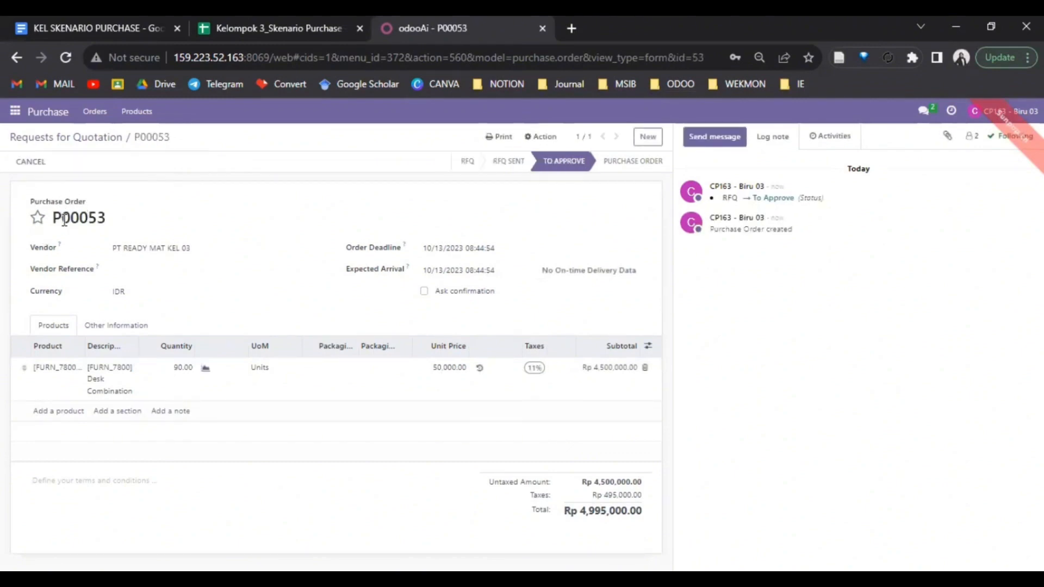
- Copy the order reference P00053 from the form, then switch to Discuss
{"action": "left_click_drag", "start_coordinate": [107, 219], "coordinate": [51, 216]}
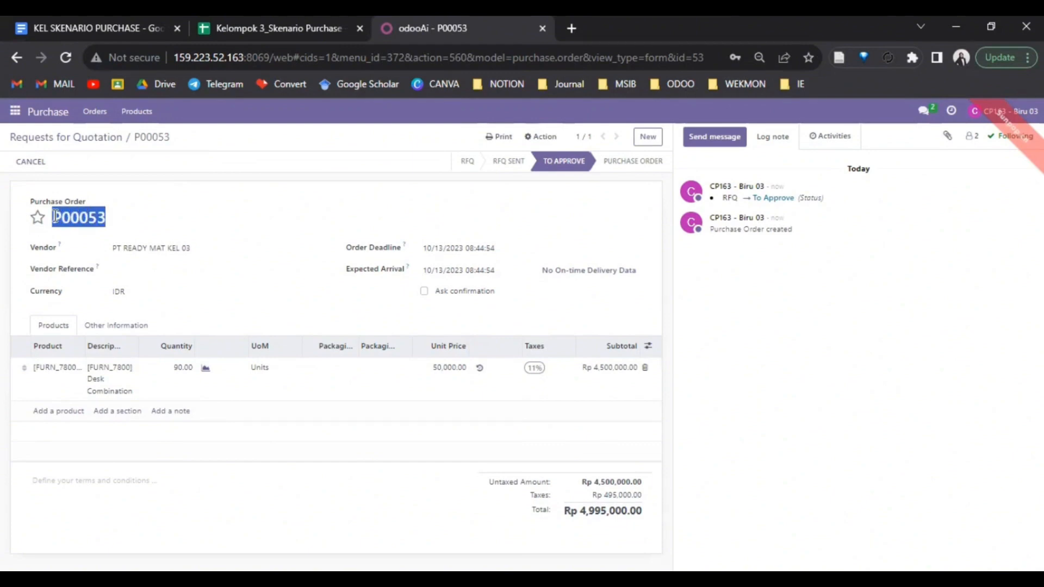
{"action": "right_click", "coordinate": [52, 216]}
{"action": "left_click", "coordinate": [76, 227]}
{"action": "left_click", "coordinate": [15, 110]}
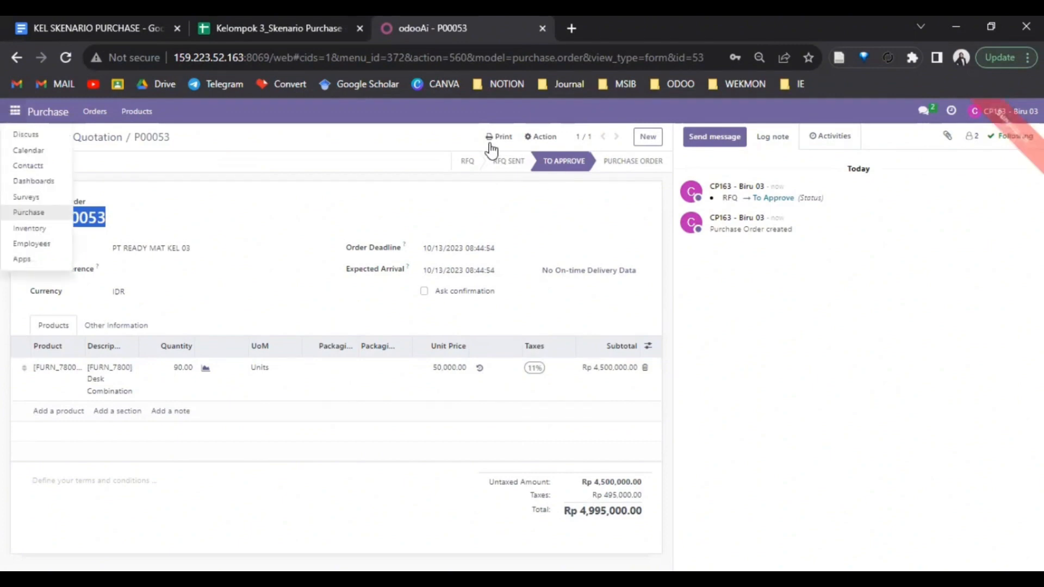
{"action": "left_click", "coordinate": [36, 134]}
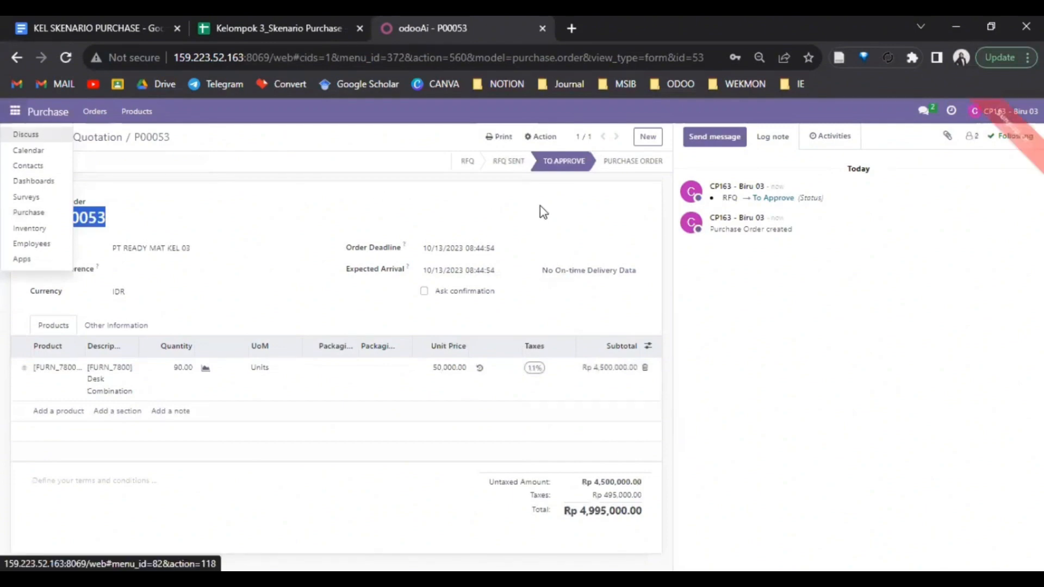
- In Skenario Purchase Kel 03, send a message asking the approver to approve P00053, with thanks
{"action": "left_click", "coordinate": [28, 136]}
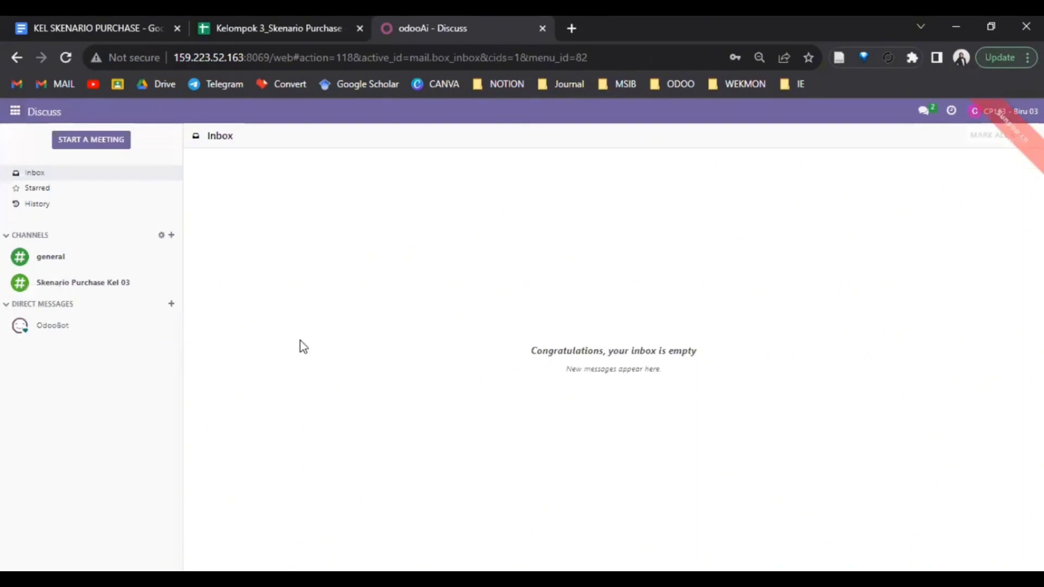
{"action": "left_click", "coordinate": [69, 288]}
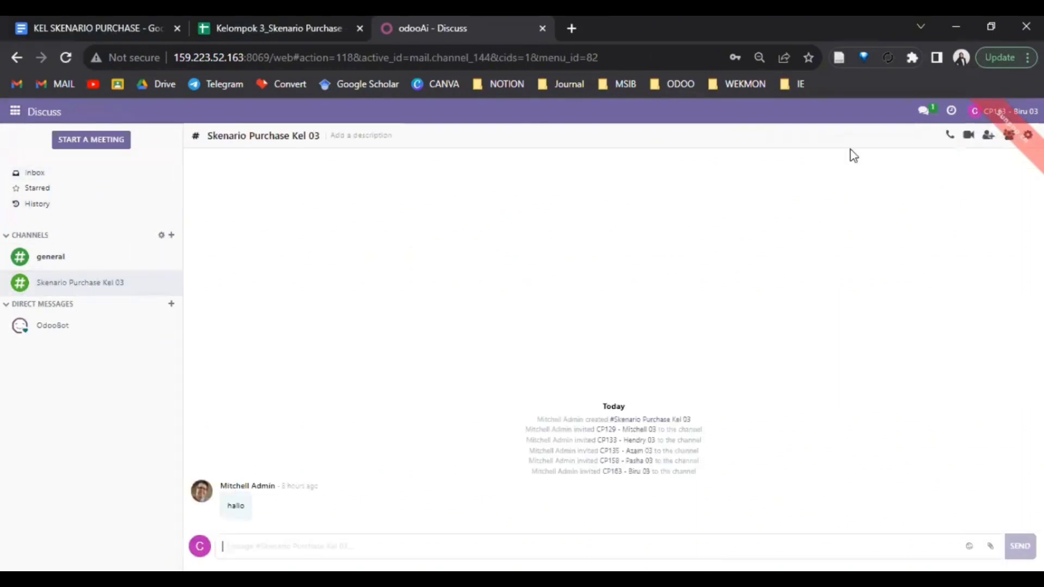
{"action": "type", "text": "Tolong Pak"}
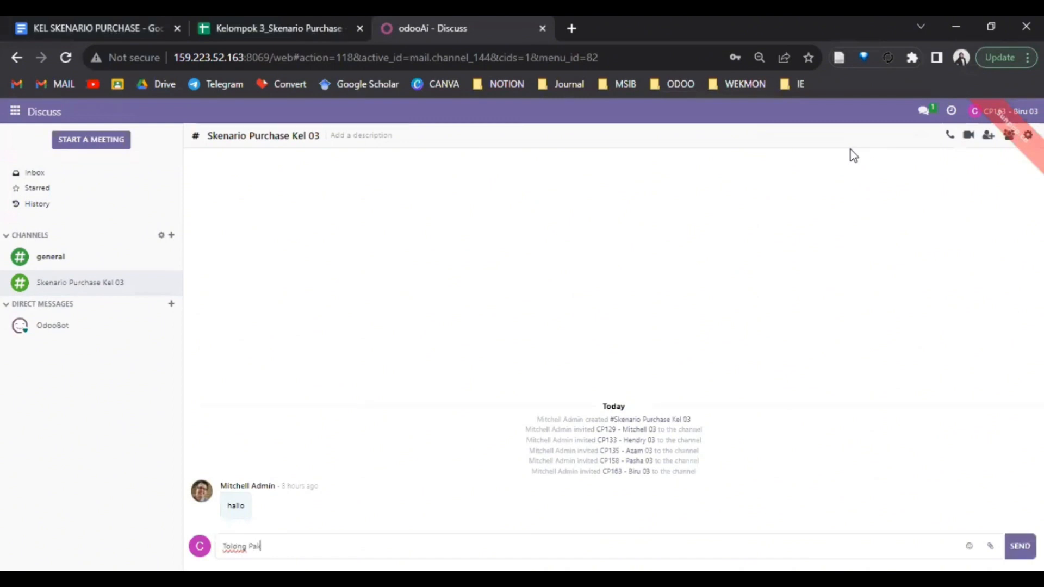
{"action": "type", "text": " Azam segera approval"}
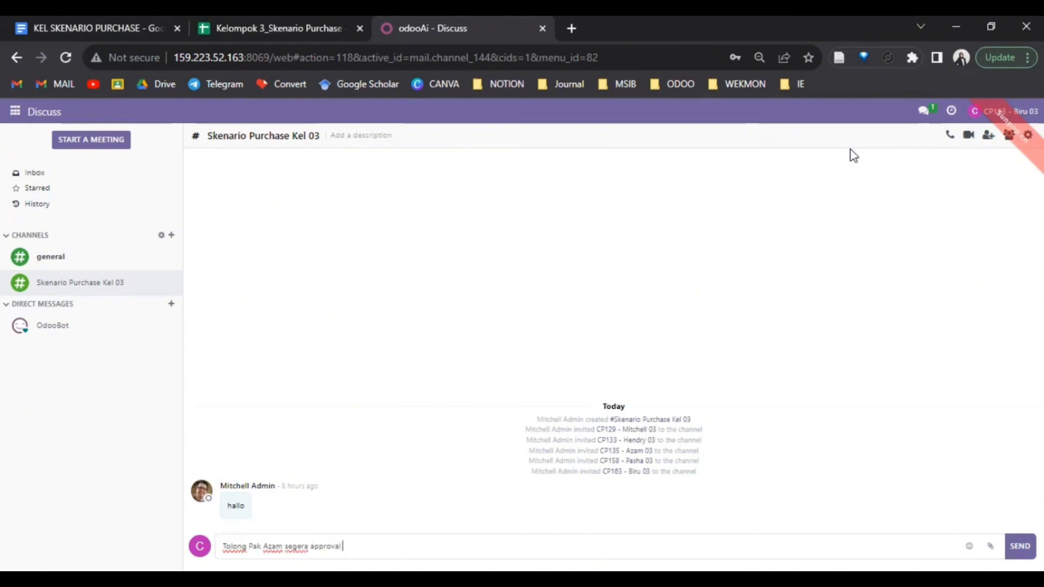
{"action": "type", "text": "P00053, terima kasih"}
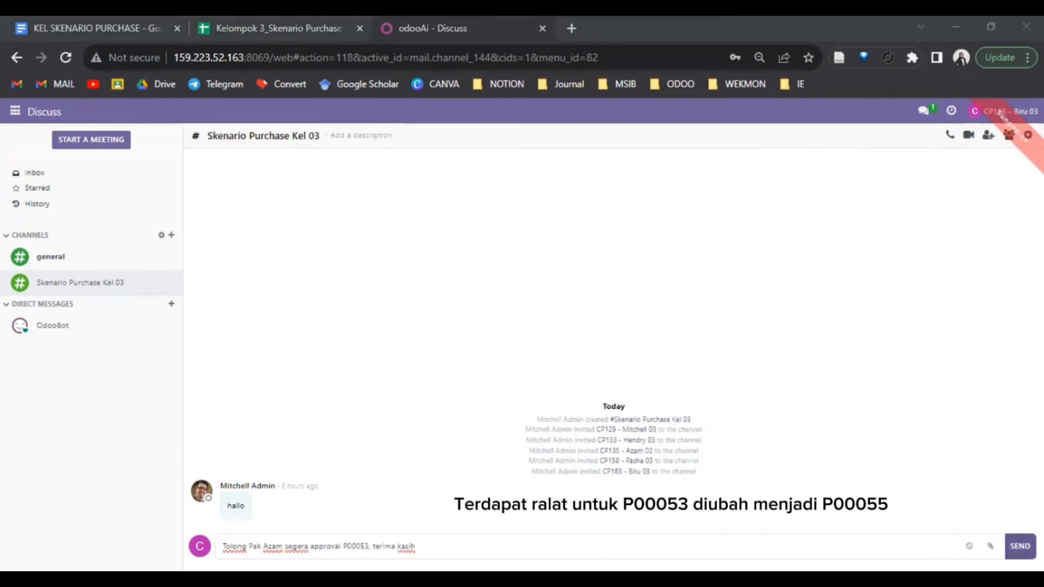
{"action": "left_click", "coordinate": [1020, 546]}
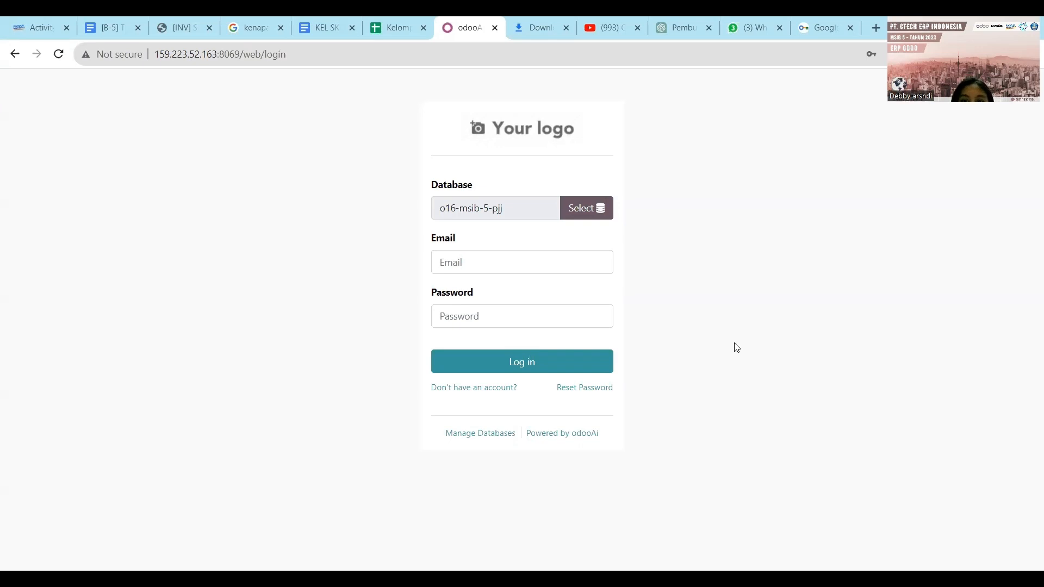
- Log in with the approver's saved Chrome credentials and open the Skenario Purchase Kel 03 channel
{"action": "left_click", "coordinate": [589, 266]}
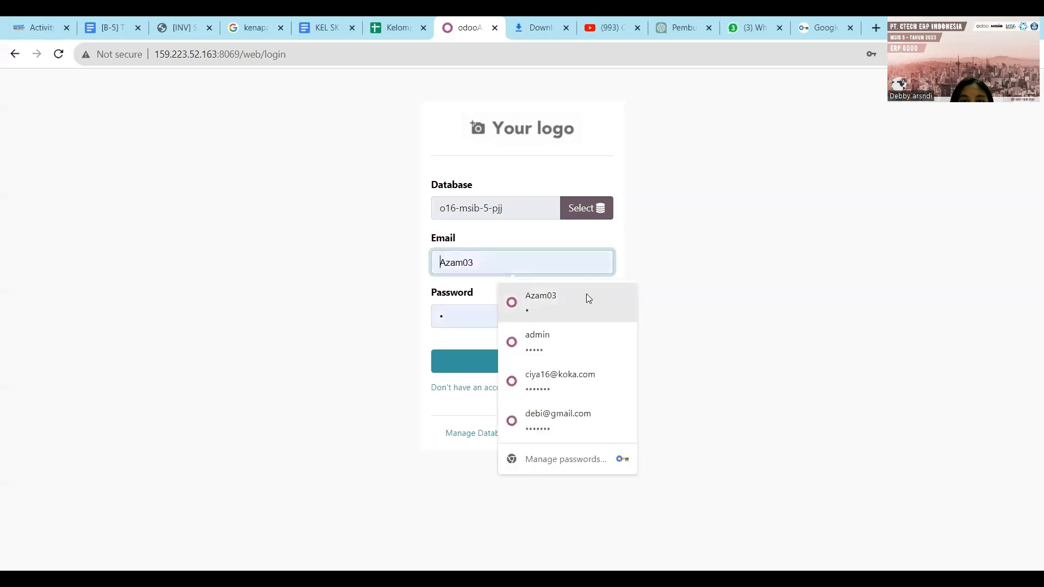
{"action": "left_click", "coordinate": [586, 294]}
{"action": "left_click", "coordinate": [555, 356]}
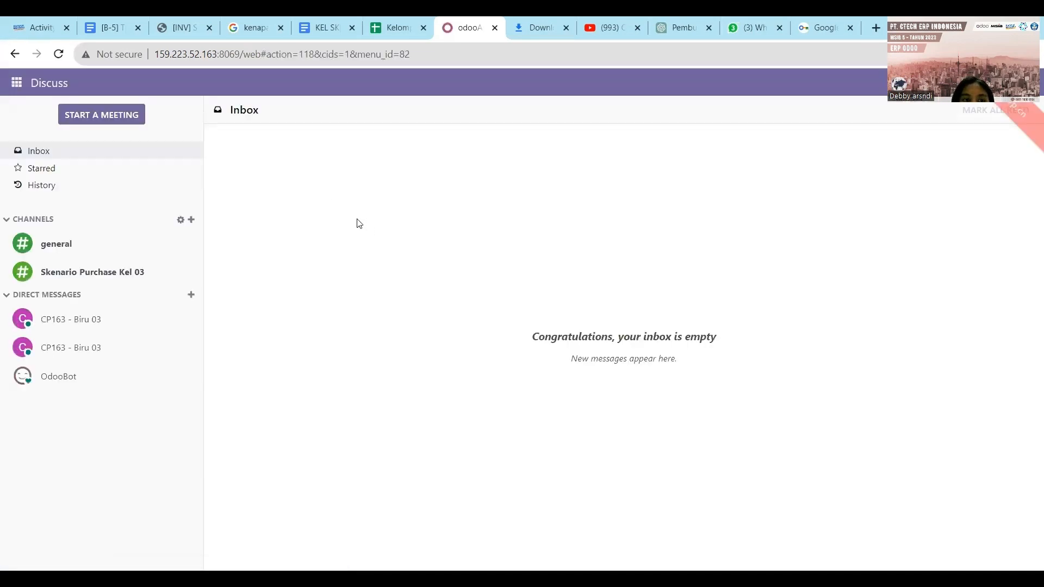
{"action": "left_click", "coordinate": [128, 264]}
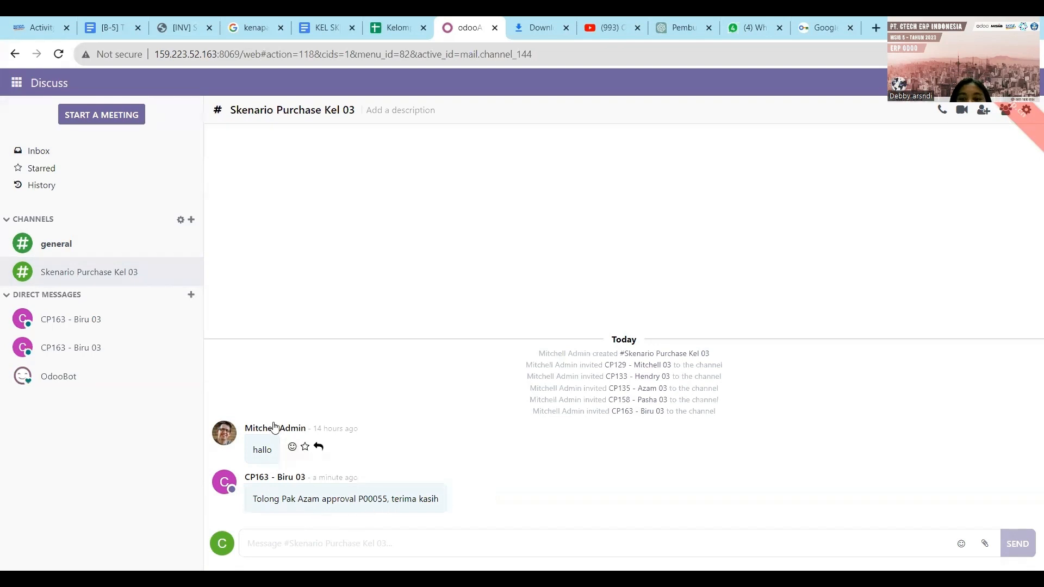
- Open purchase order P00055 from the Purchase app
{"action": "left_click", "coordinate": [18, 81]}
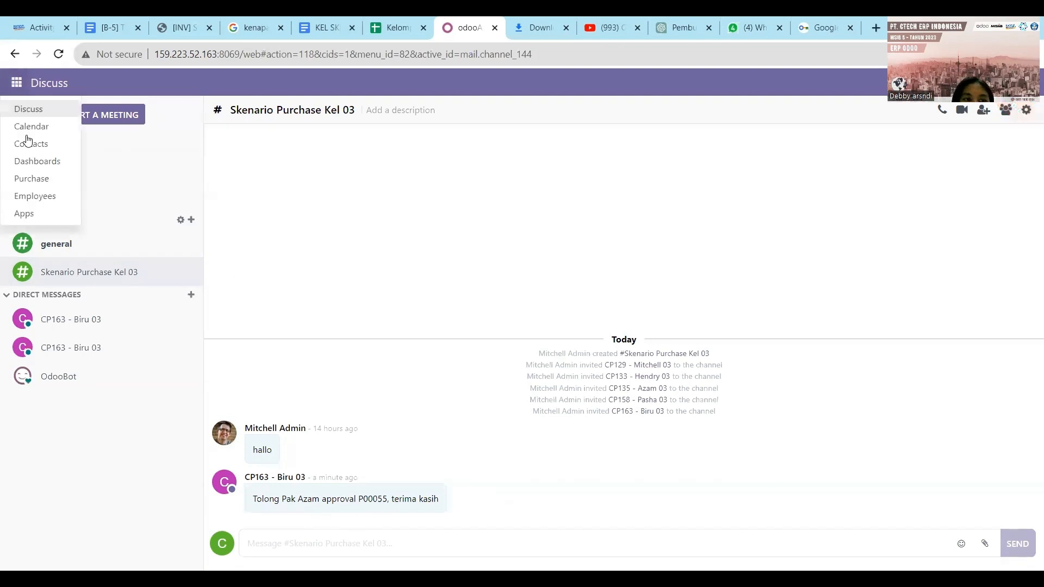
{"action": "left_click", "coordinate": [32, 178]}
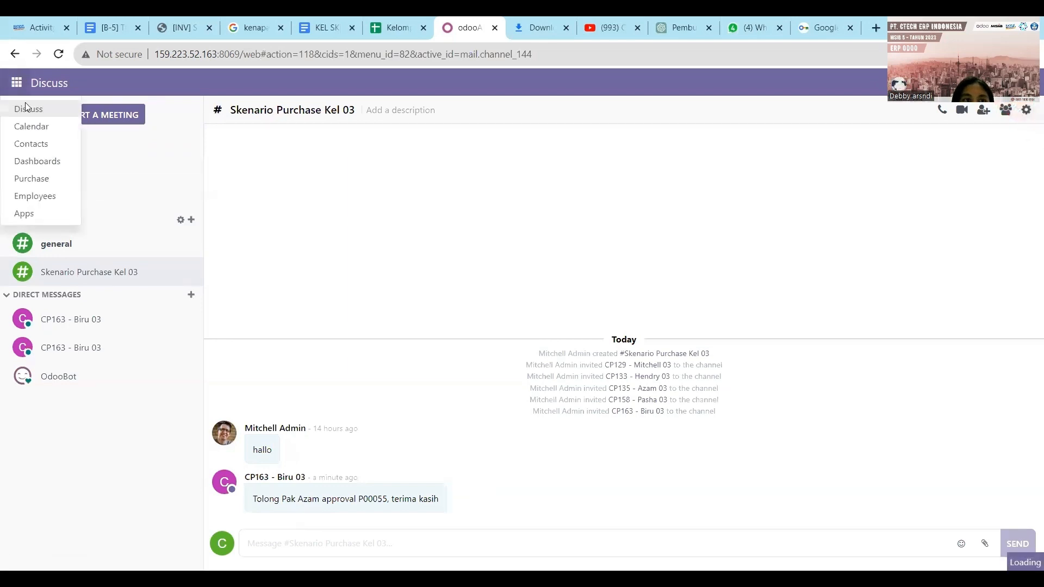
{"action": "left_click", "coordinate": [31, 177]}
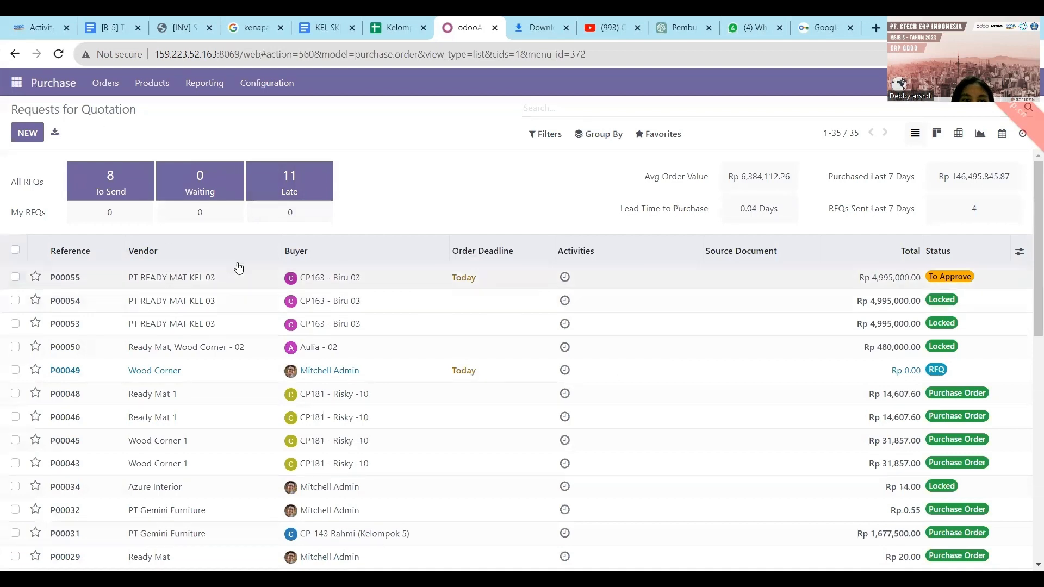
{"action": "double_click", "coordinate": [196, 278]}
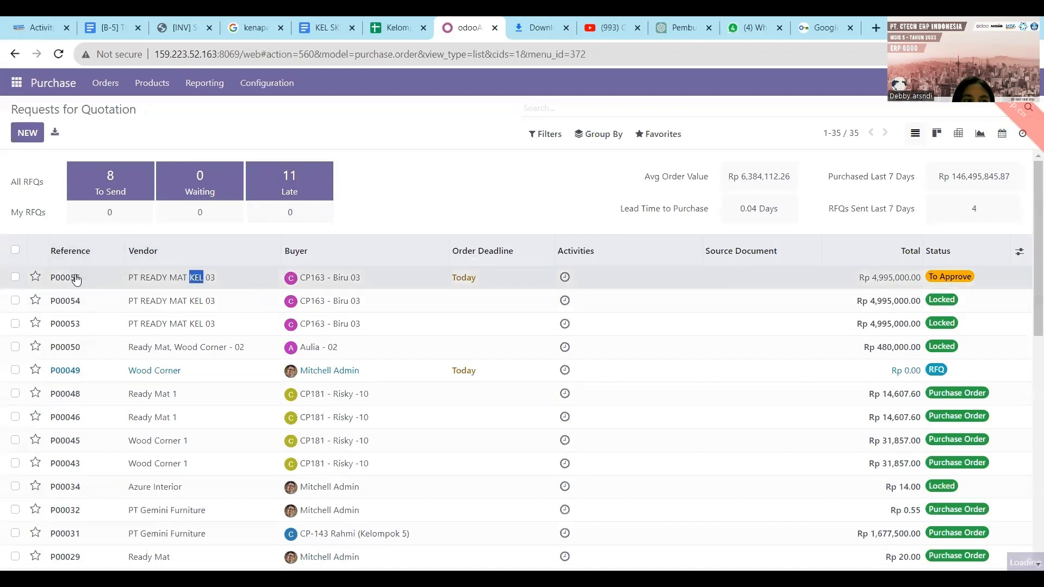
{"action": "left_click", "coordinate": [134, 282]}
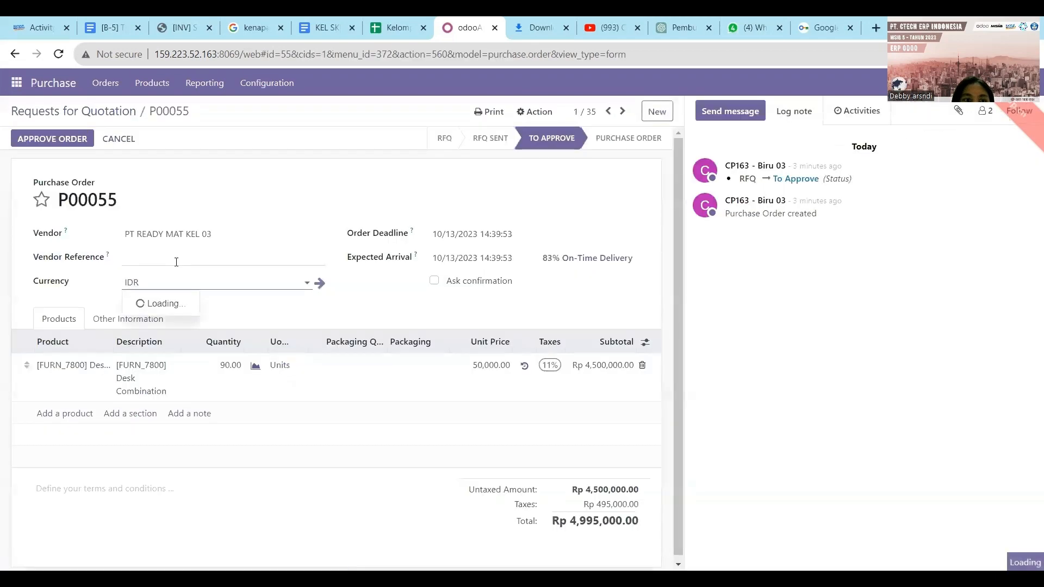
{"action": "left_click", "coordinate": [191, 256]}
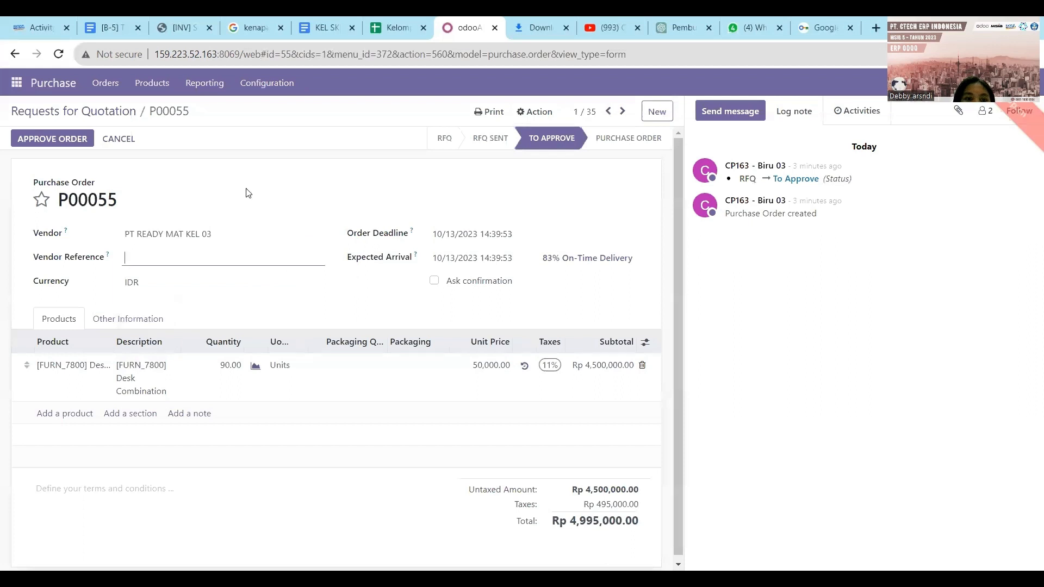
- Approve P00055 so it locks, and dismiss the no-invoiceable-line error when billing
{"action": "left_click", "coordinate": [68, 139]}
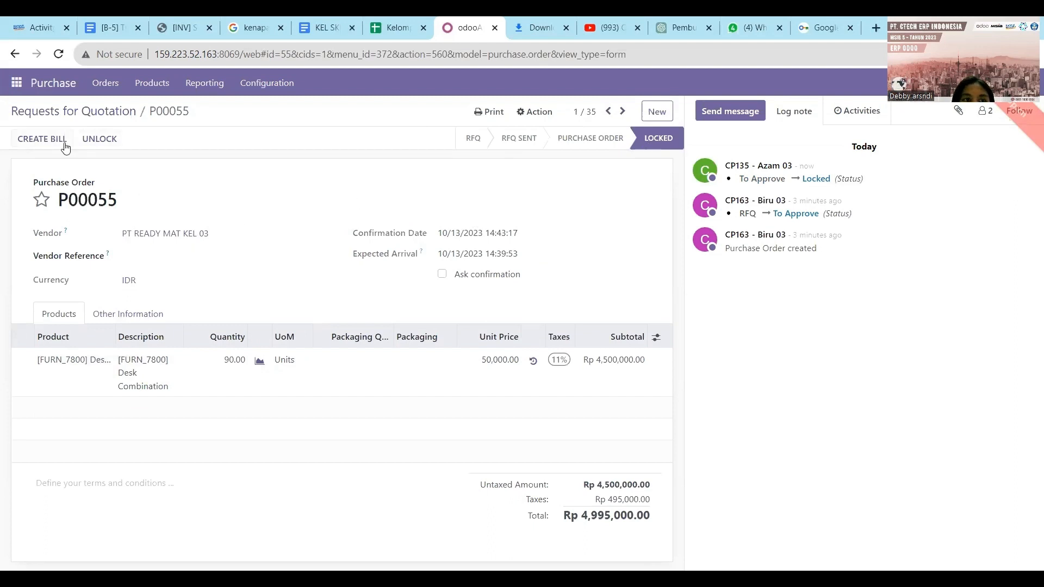
{"action": "left_click", "coordinate": [44, 139]}
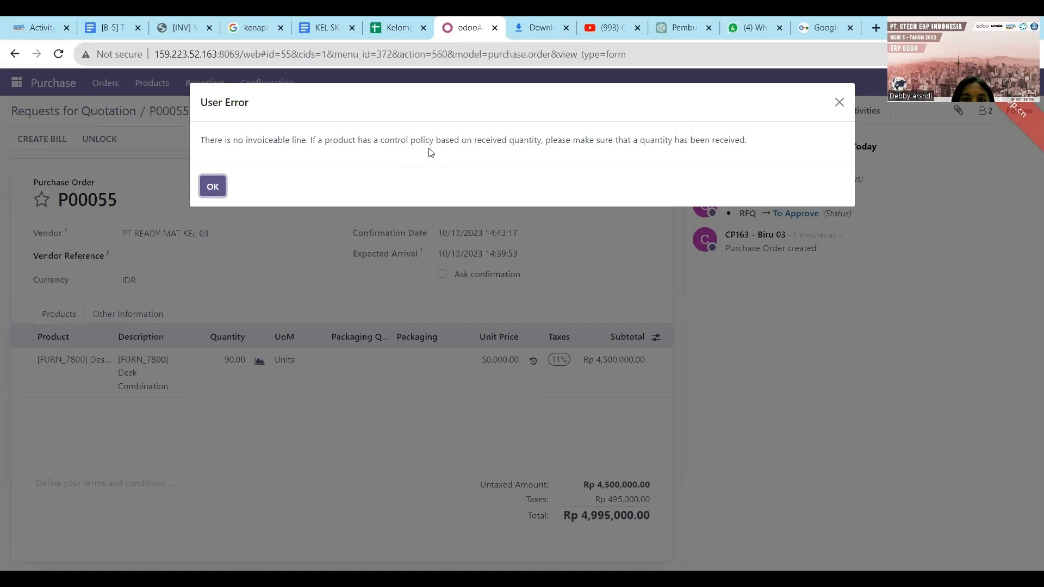
{"action": "left_click", "coordinate": [213, 186]}
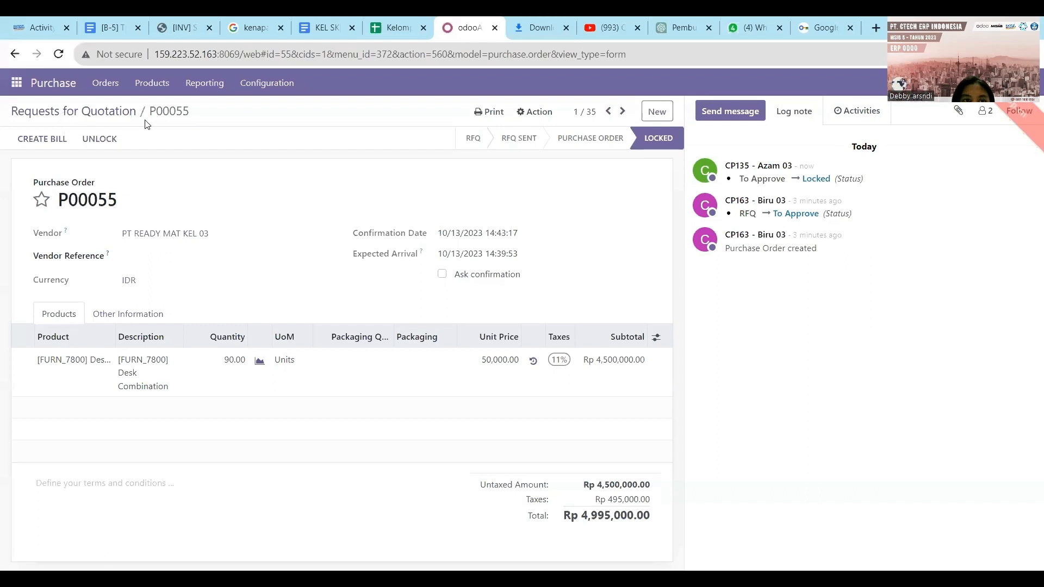
{"action": "left_click", "coordinate": [21, 82]}
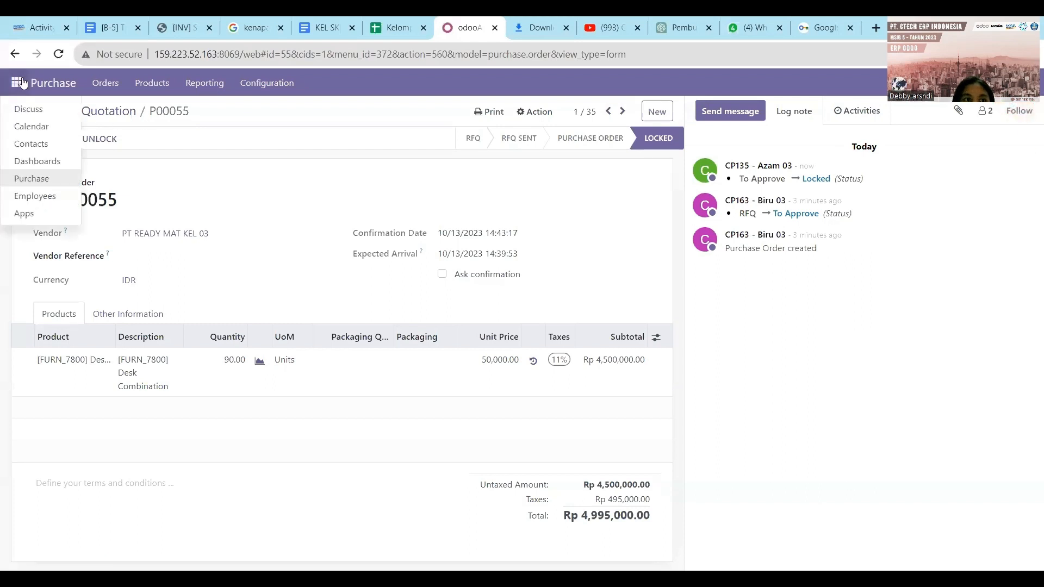
- In Discuss, type a message asking the colleague to approve the 3 received receipts for P00055
{"action": "left_click", "coordinate": [32, 107]}
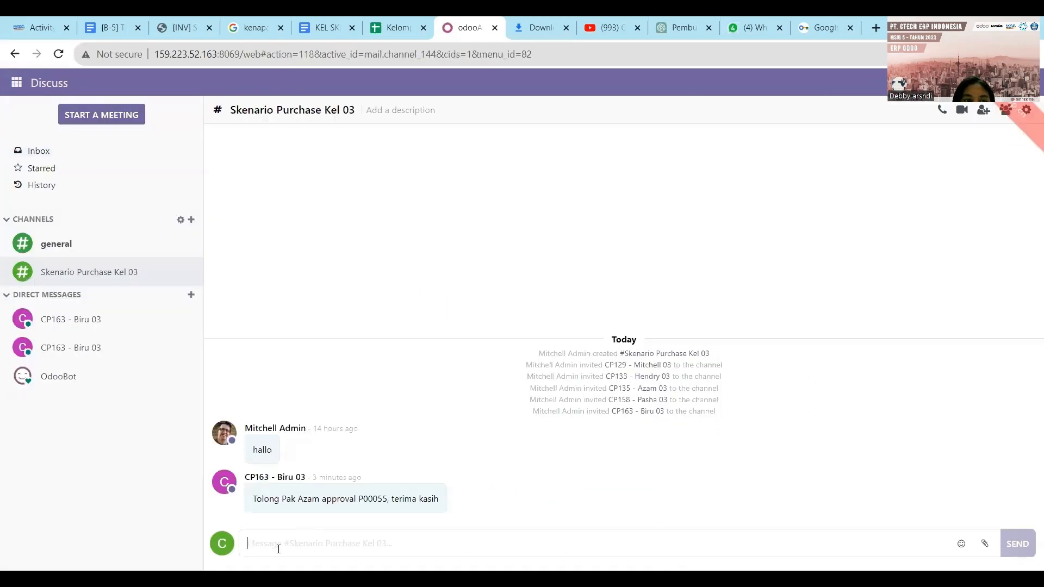
{"action": "type", "text": "T"}
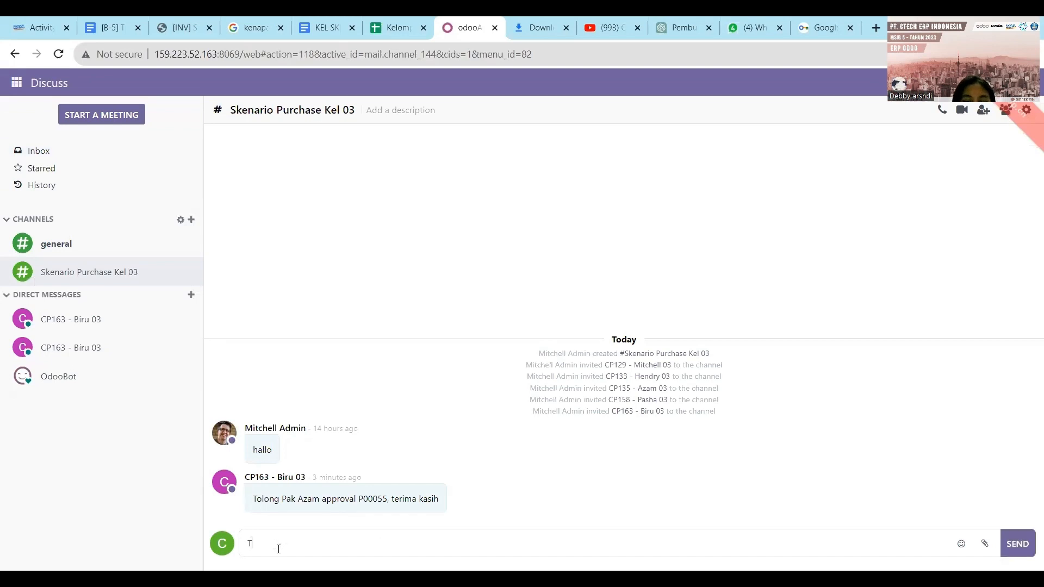
{"action": "type", "text": "olong Pak "}
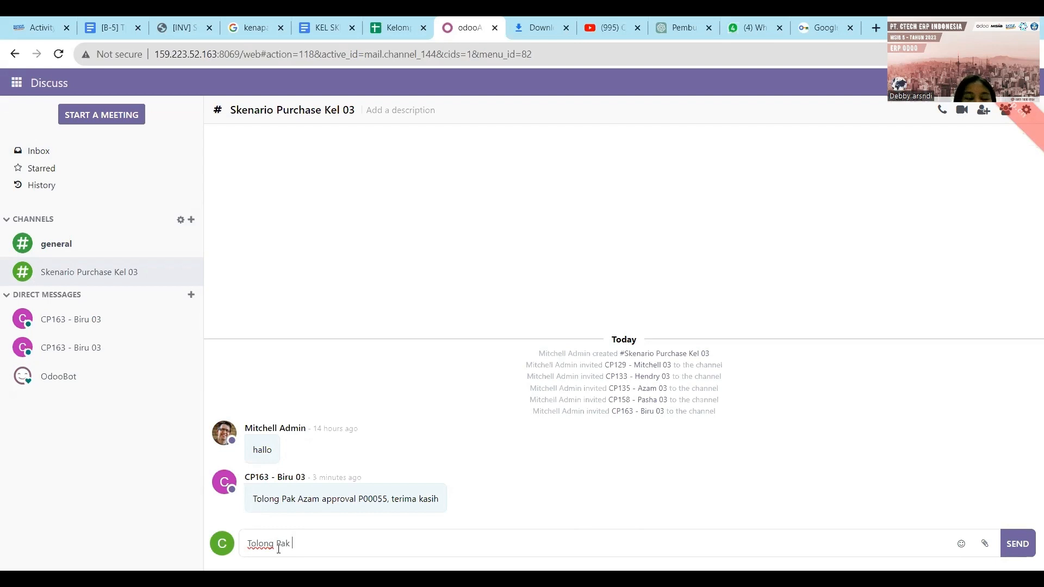
{"action": "type", "text": "He"}
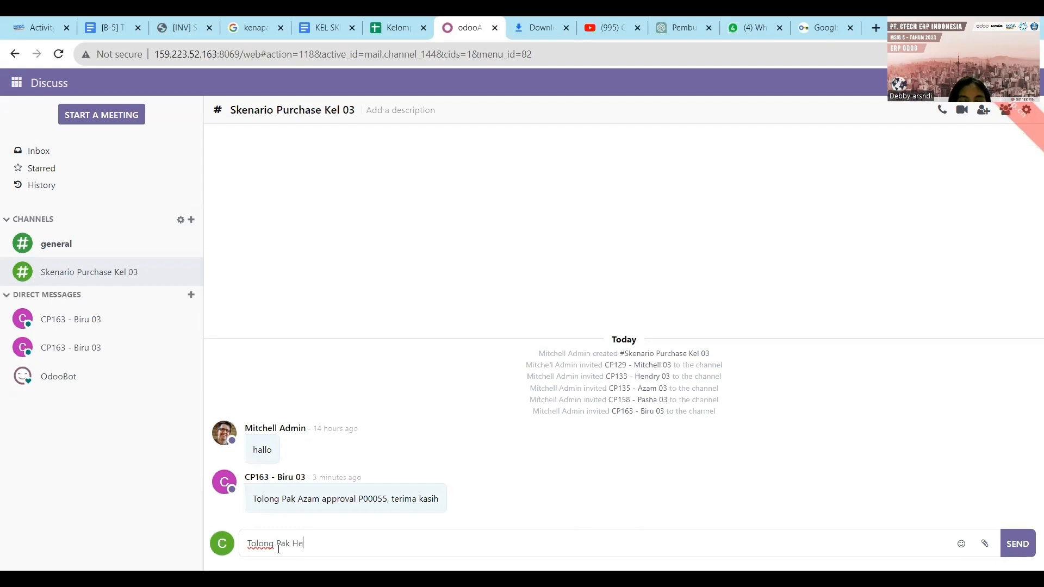
{"action": "type", "text": "ndry, "}
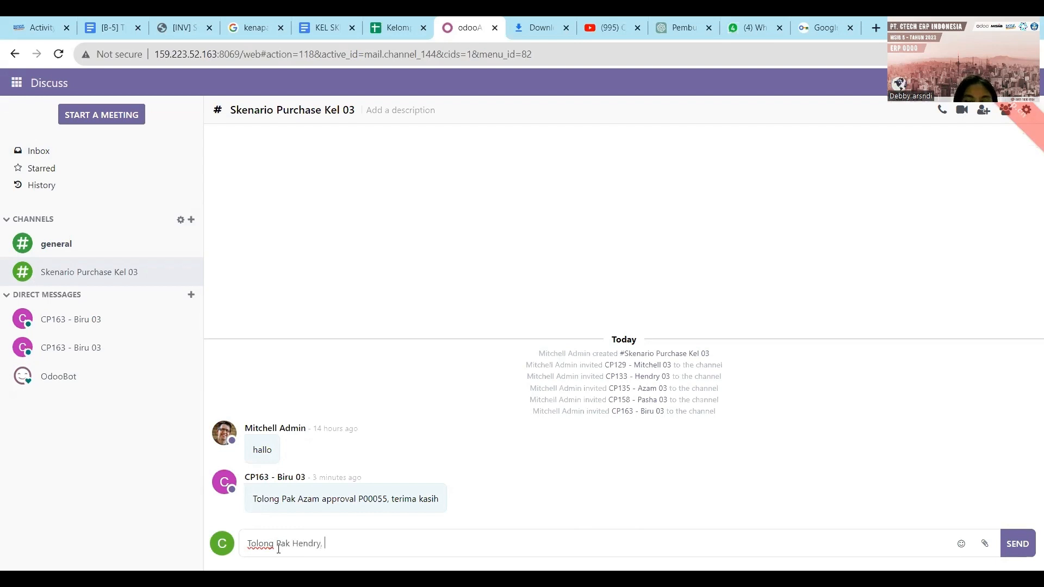
{"action": "type", "text": "lakukan apr"}
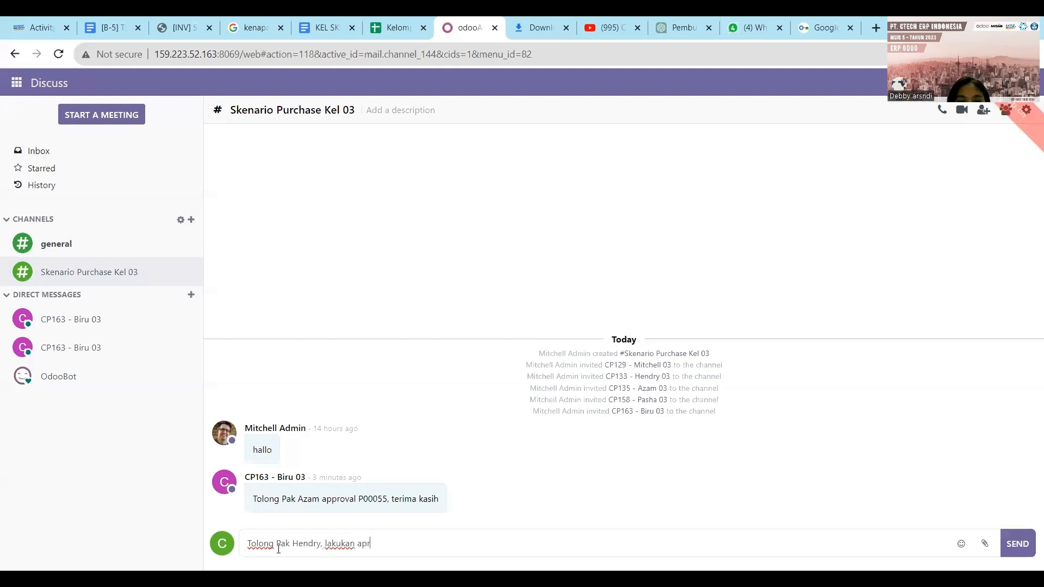
{"action": "key", "text": "BackSpace"}
{"action": "type", "text": "prove "}
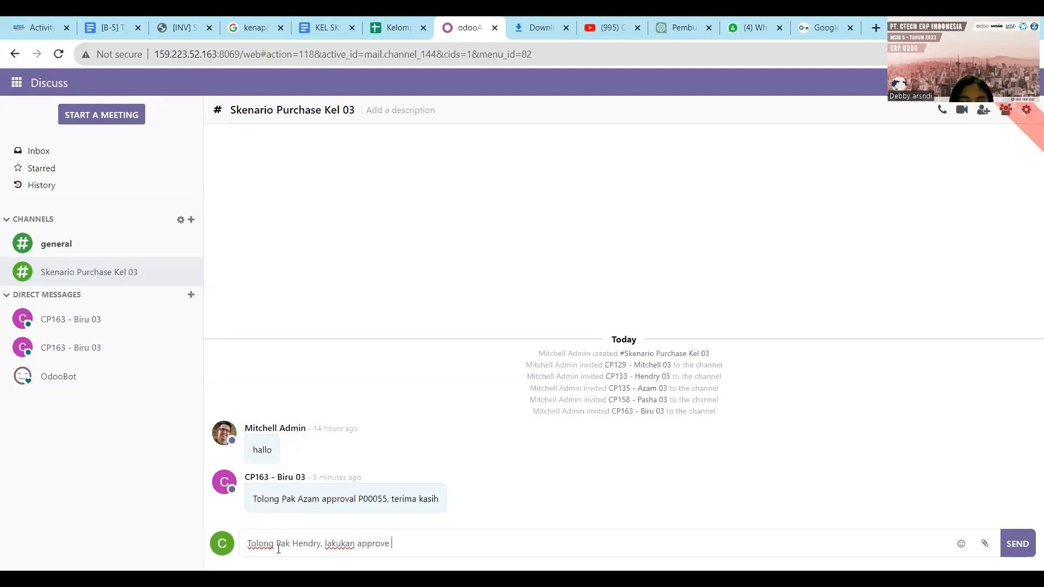
{"action": "type", "text": "received "}
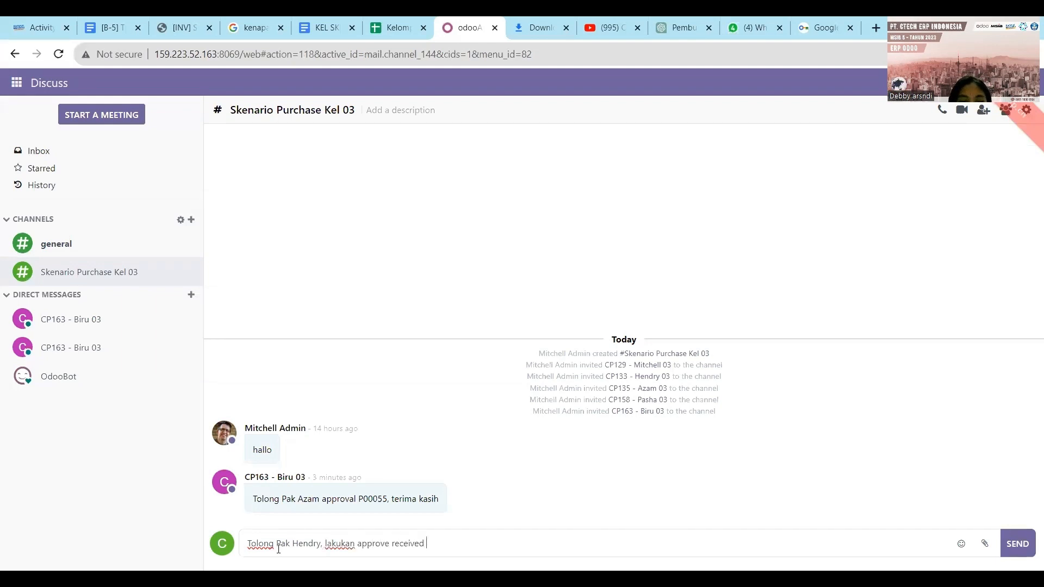
{"action": "type", "text": "3 receip"}
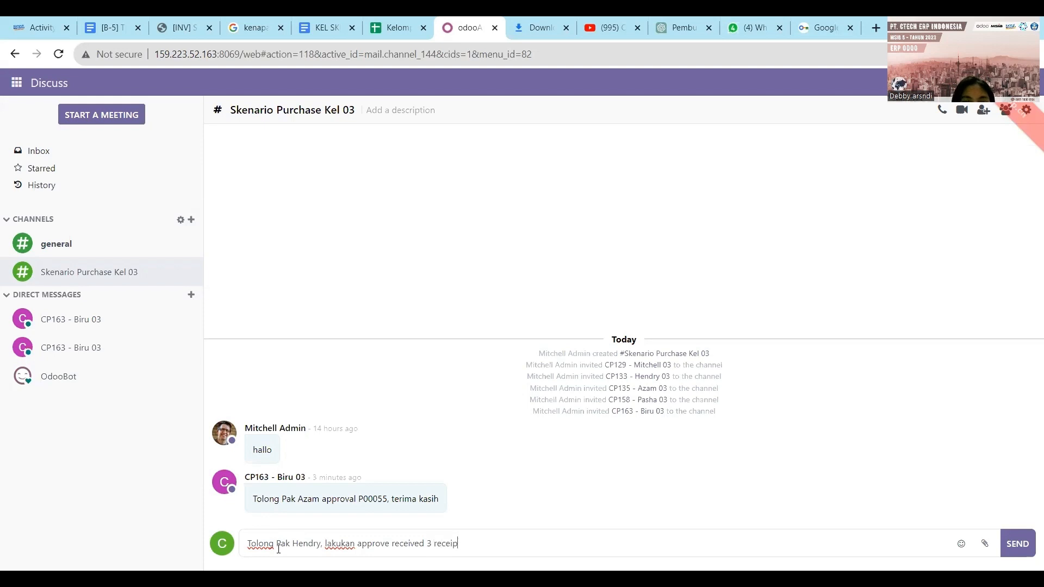
{"action": "type", "text": "t untuk "}
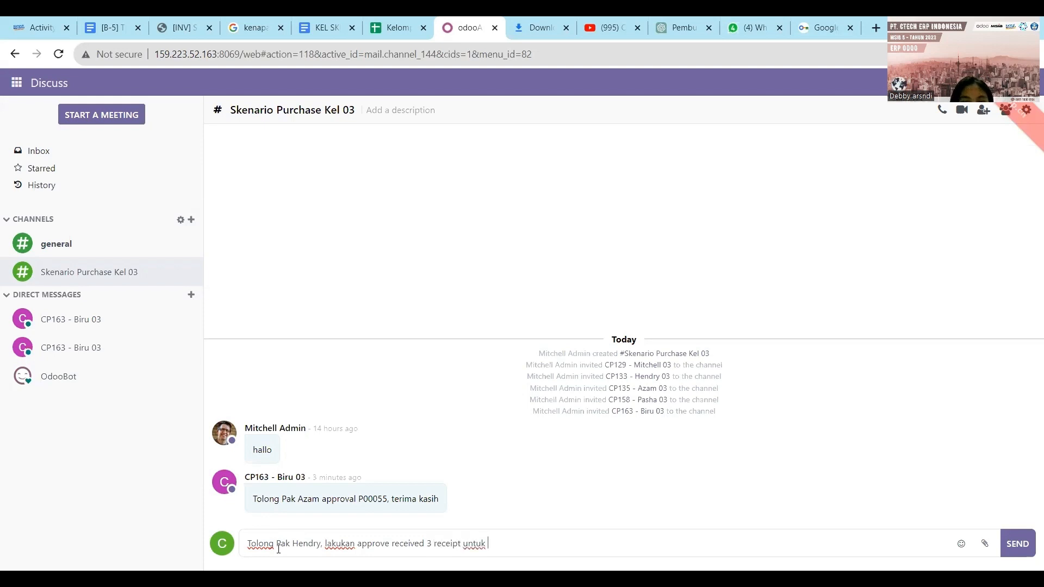
{"action": "type", "text": "document P0005"}
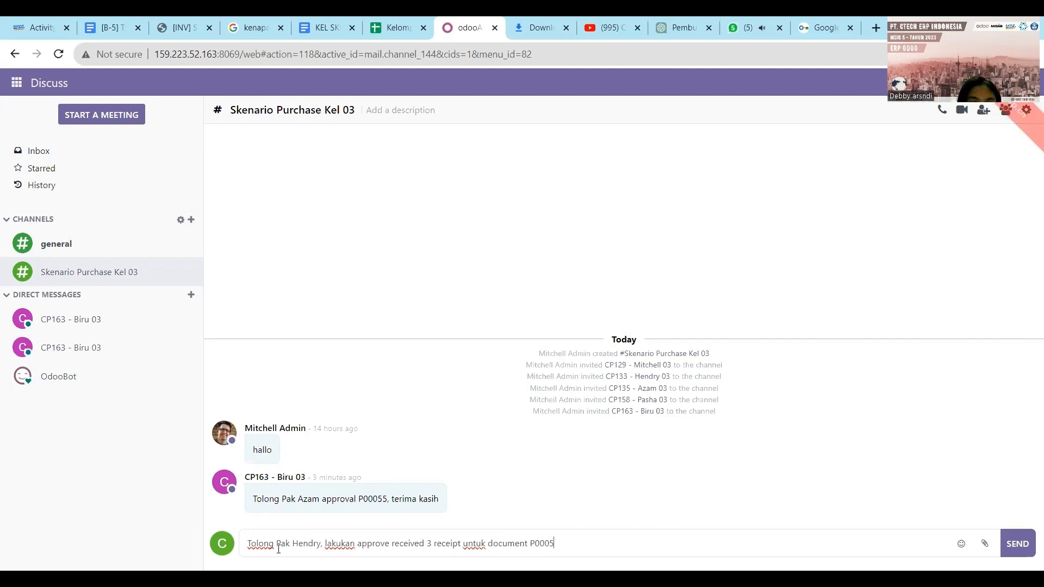
{"action": "type", "text": "5, terimakasi"}
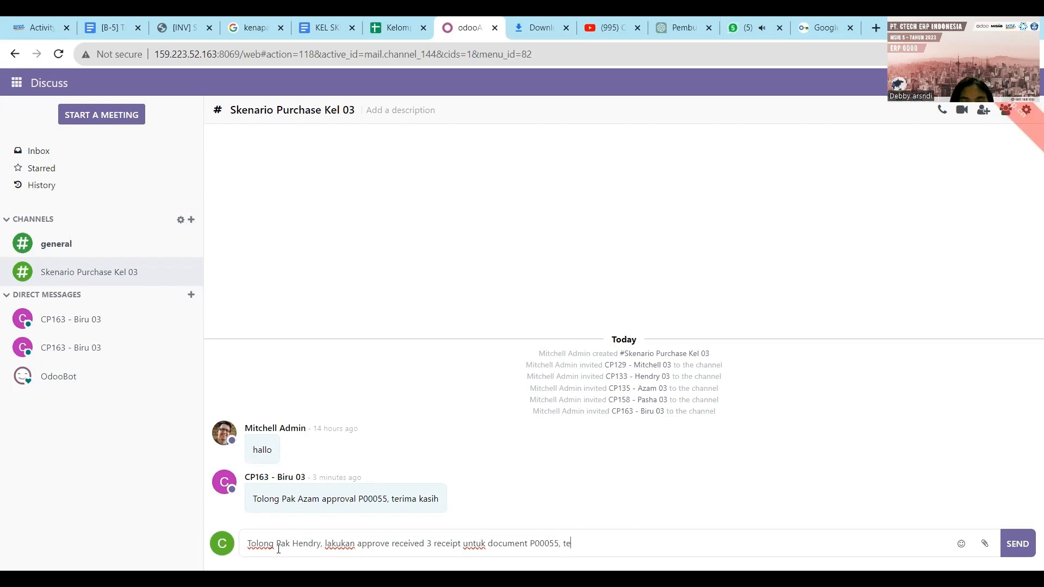
{"action": "type", "text": "h"}
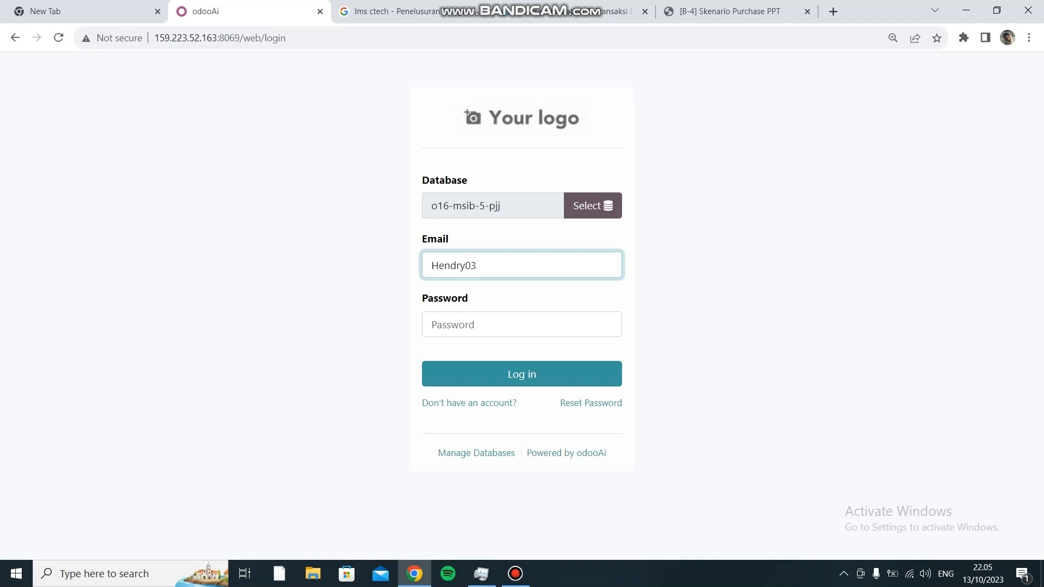
- Enter the account password and submit the Odoo login
{"action": "left_click", "coordinate": [504, 325]}
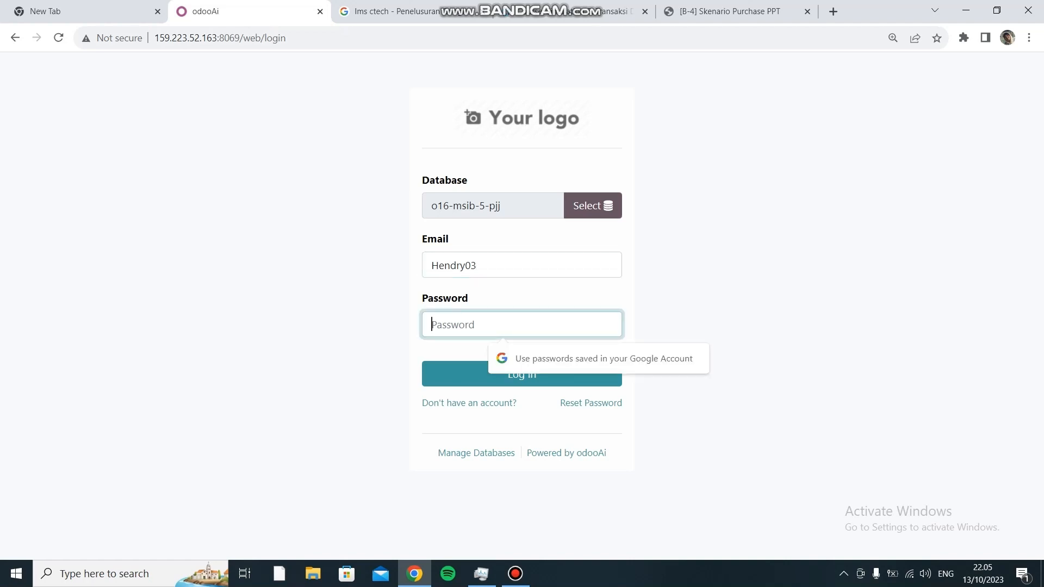
{"action": "type", "text": "1"}
{"action": "key", "text": "Return"}
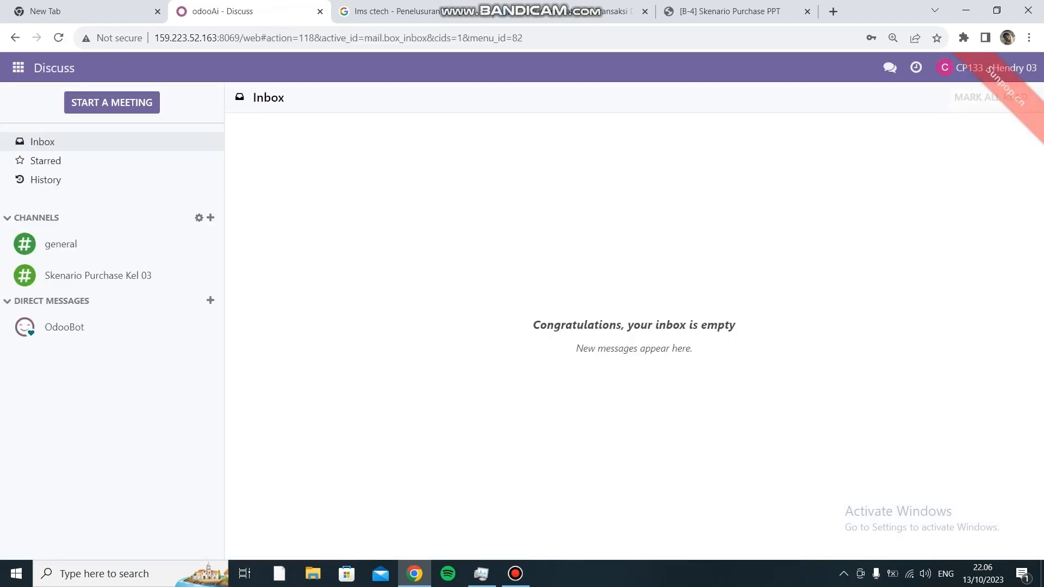
- Open the Skenario Purchase Kel 03 channel and select the P00055 reference in the last message
{"action": "left_click", "coordinate": [890, 68]}
{"action": "left_click", "coordinate": [734, 171]}
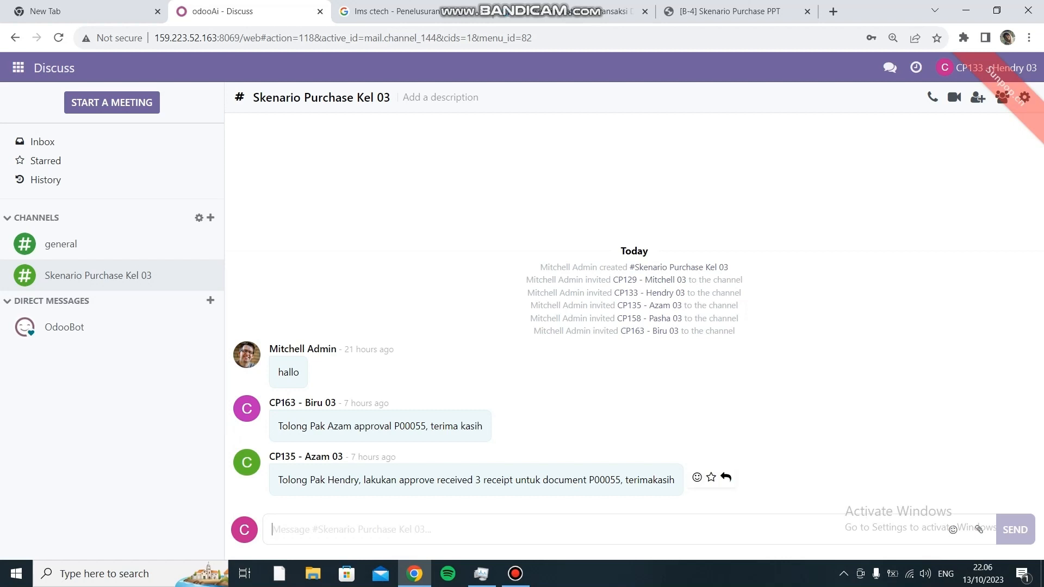
{"action": "left_click_drag", "start_coordinate": [589, 480], "coordinate": [621, 479]}
{"action": "key", "text": "ctrl+c"}
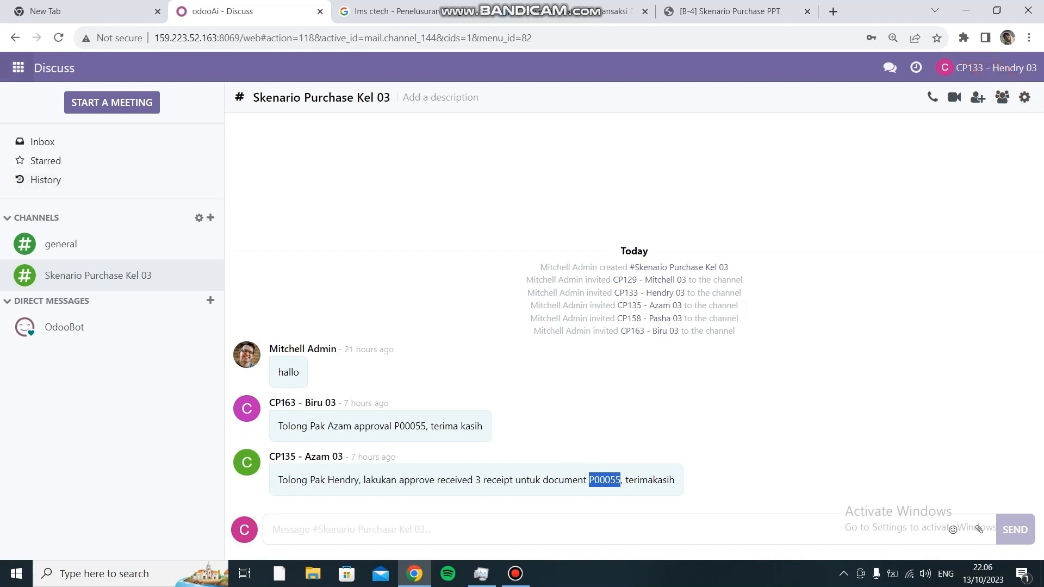
{"action": "left_click", "coordinate": [18, 68]}
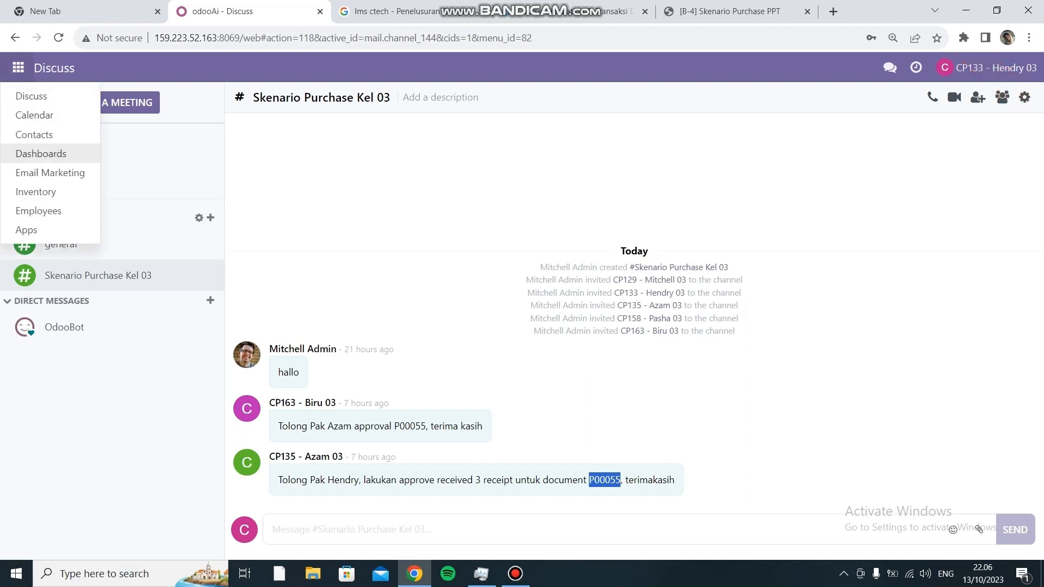
- Search Inventory transfers for P00055 without the Operation Type filter and open receipt WH/IN/00043
{"action": "left_click", "coordinate": [32, 191]}
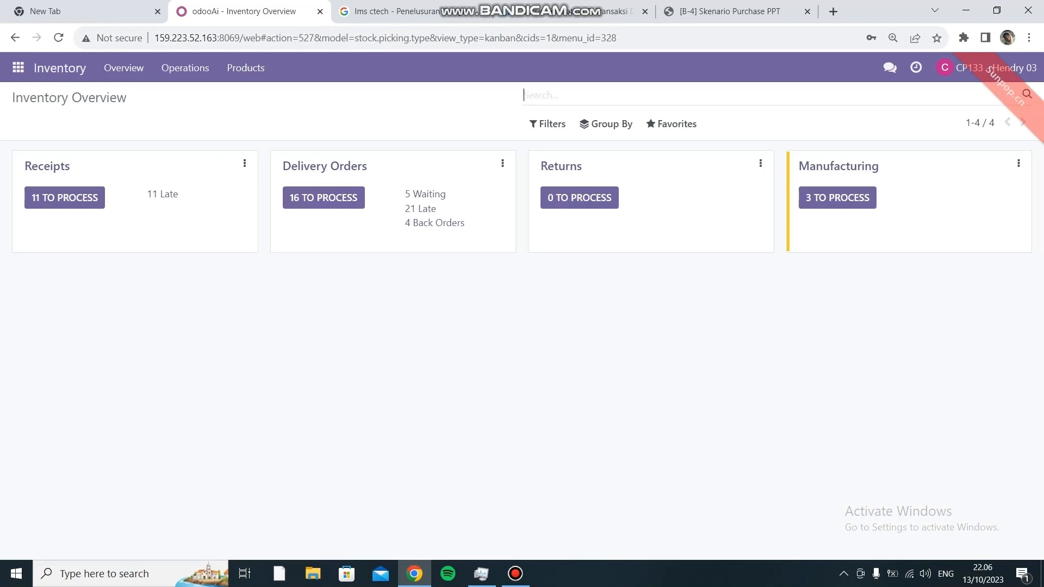
{"action": "left_click", "coordinate": [324, 166]}
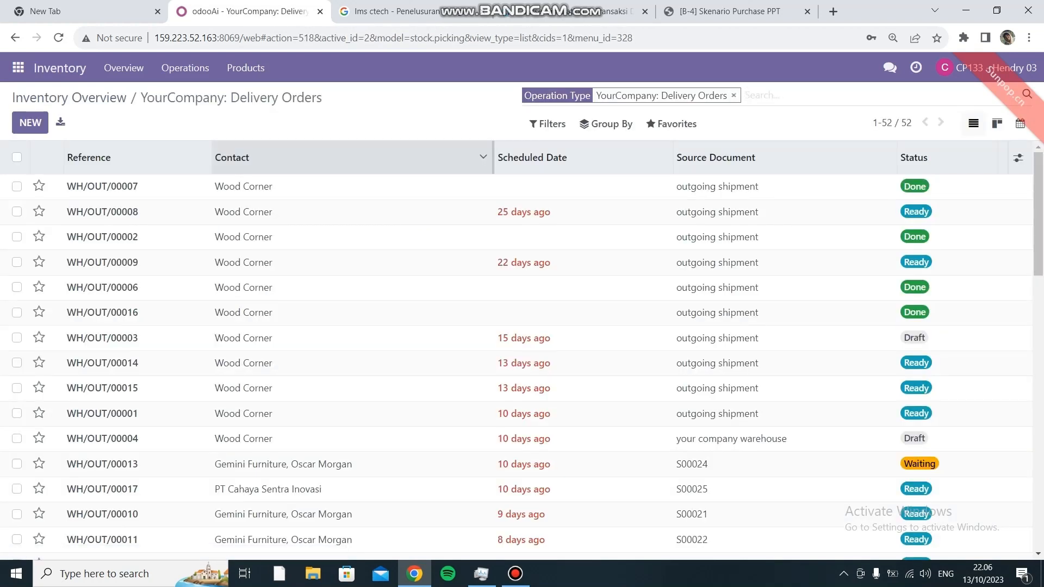
{"action": "key", "text": "ctrl+v"}
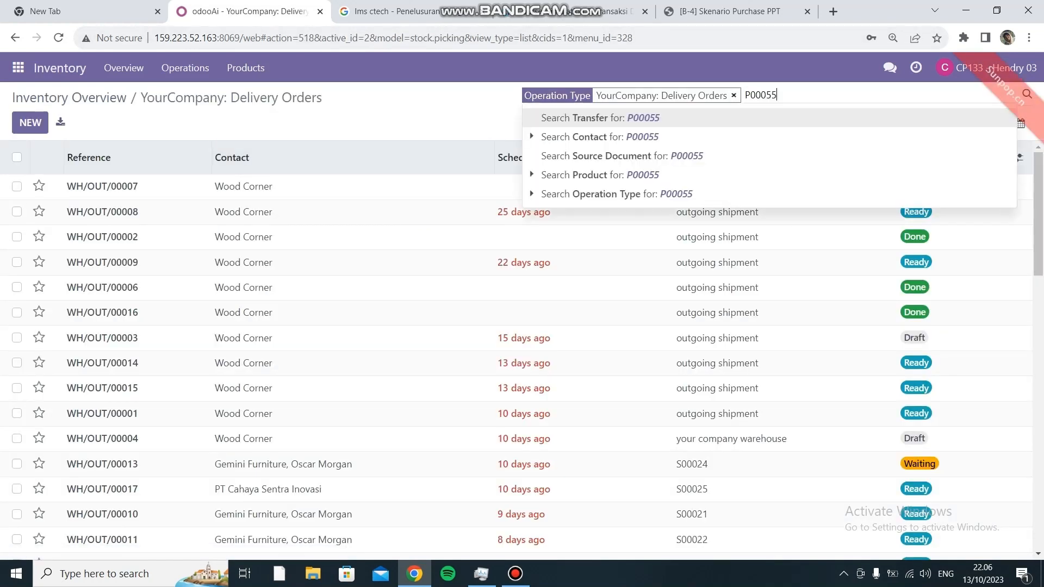
{"action": "key", "text": "Return"}
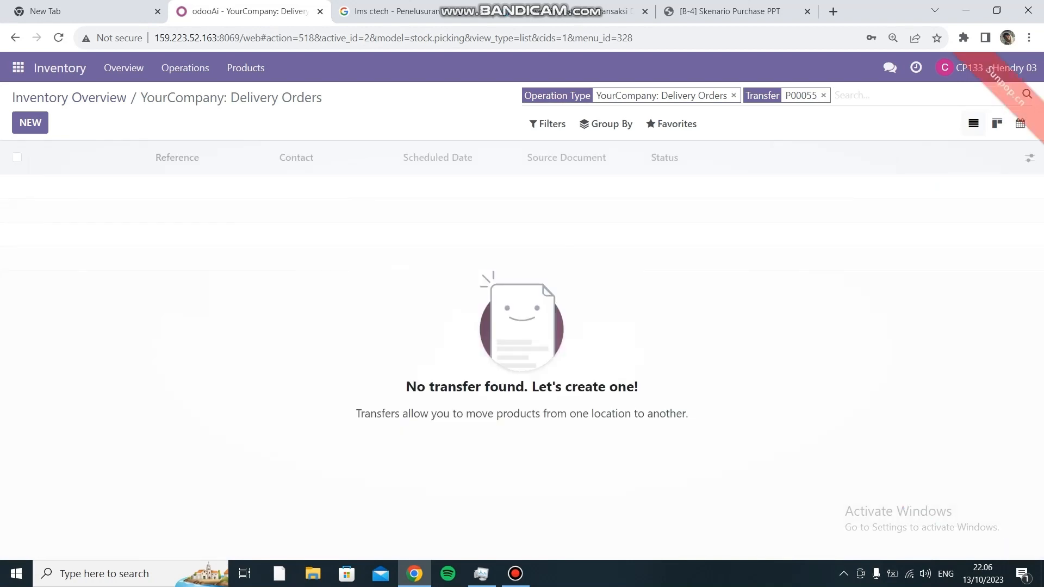
{"action": "left_click", "coordinate": [734, 96]}
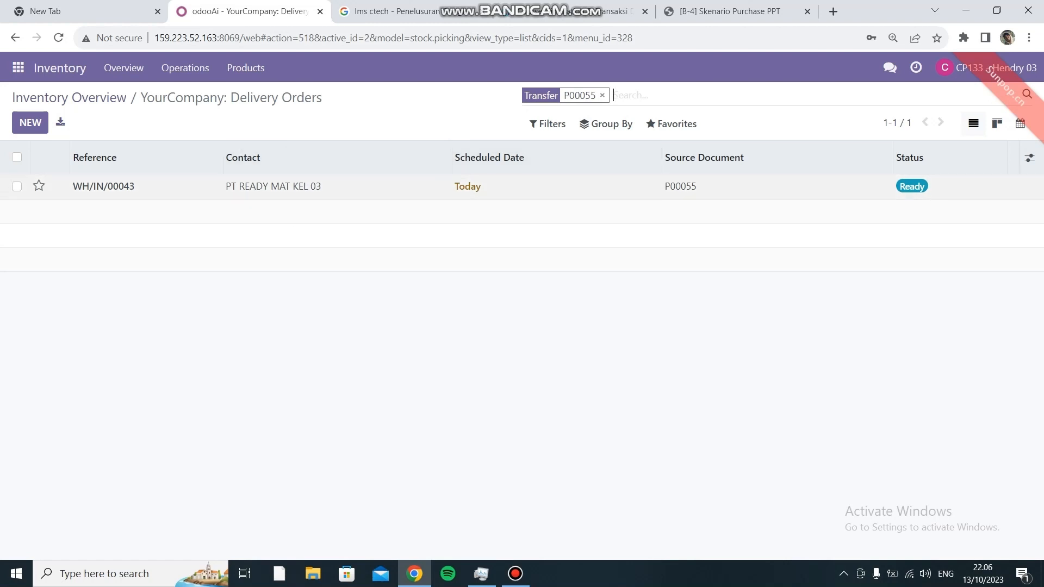
{"action": "left_click", "coordinate": [304, 187]}
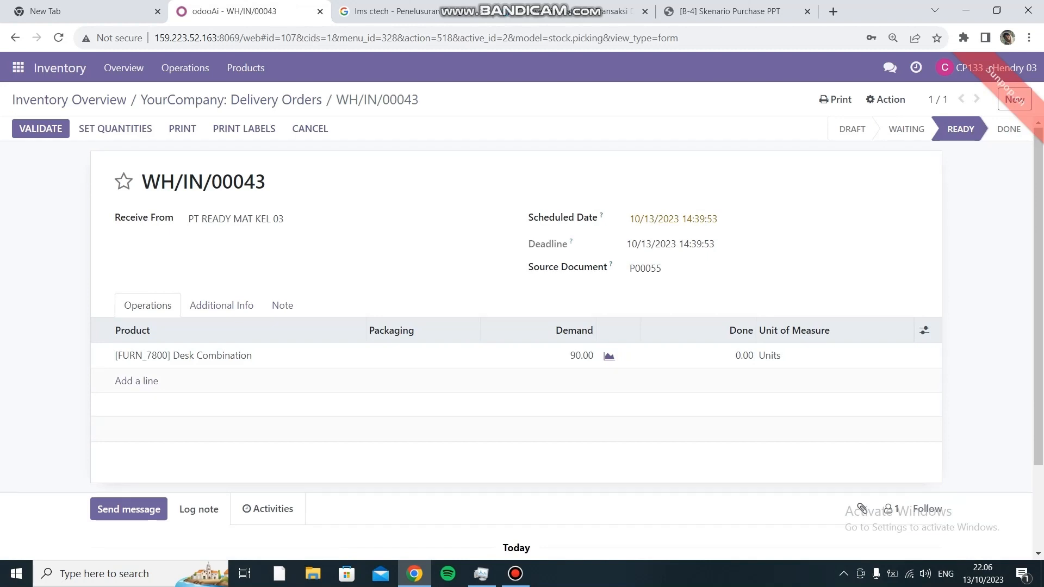
- Open the Skenario Purchase Kel 03 chat window, then close it
{"action": "left_click", "coordinate": [890, 67]}
{"action": "left_click", "coordinate": [680, 176]}
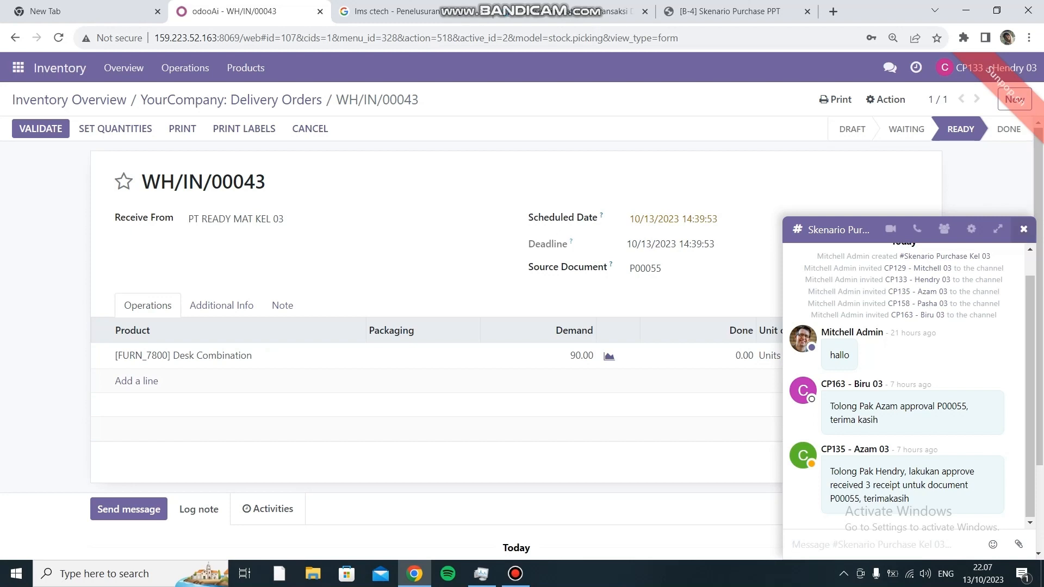
{"action": "left_click", "coordinate": [1024, 229]}
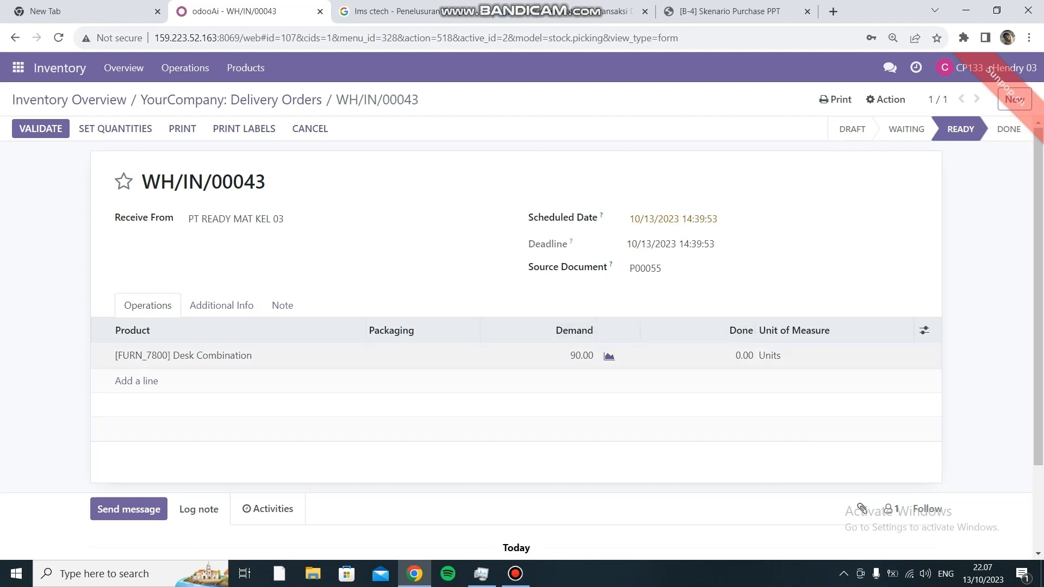
- Set Done to 30 Desk Combination units, validate, and create a backorder for the rest
{"action": "left_click", "coordinate": [744, 356]}
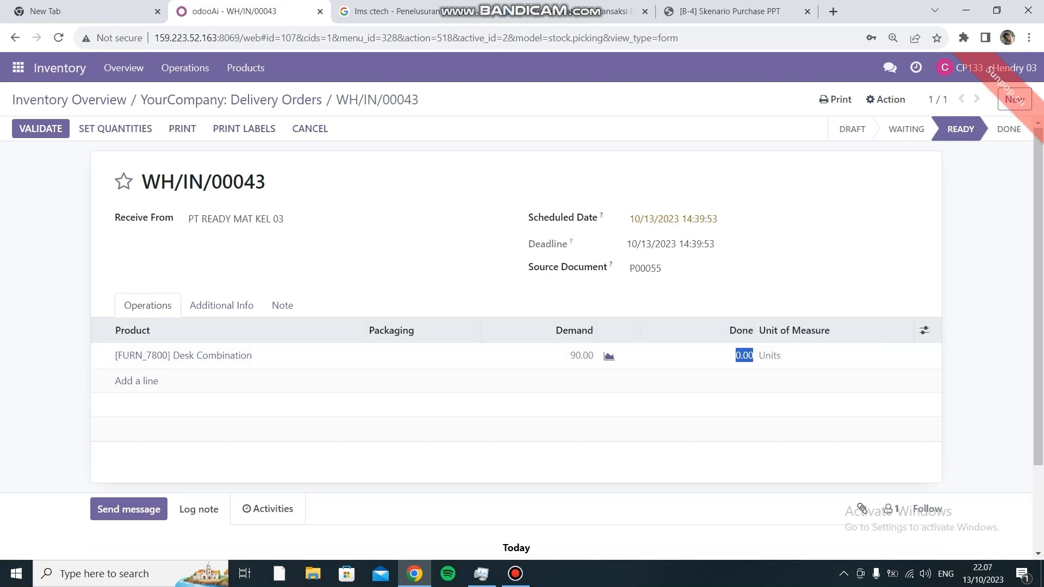
{"action": "type", "text": "30"}
{"action": "left_click", "coordinate": [729, 405]}
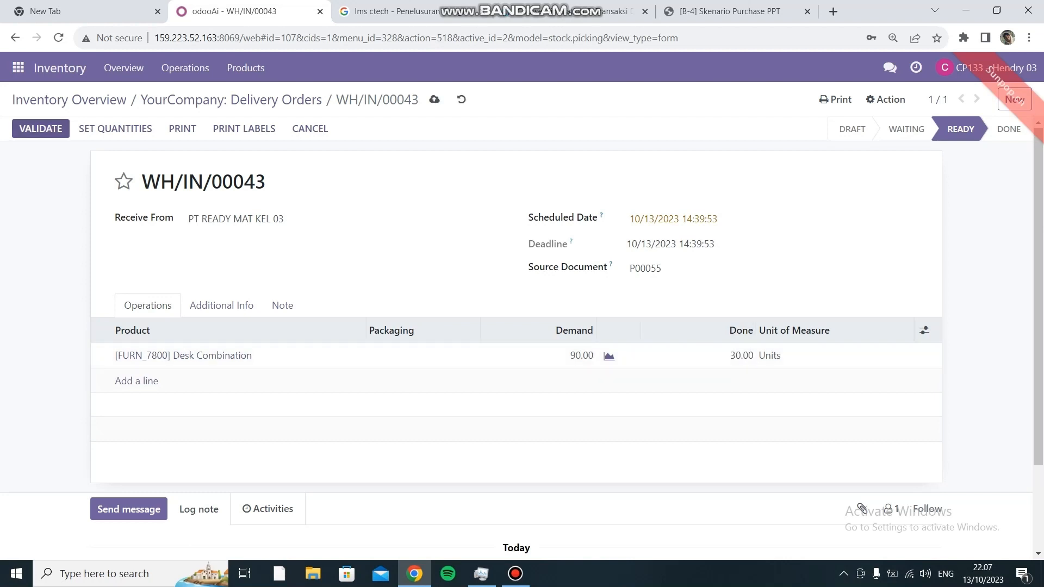
{"action": "left_click", "coordinate": [41, 128]}
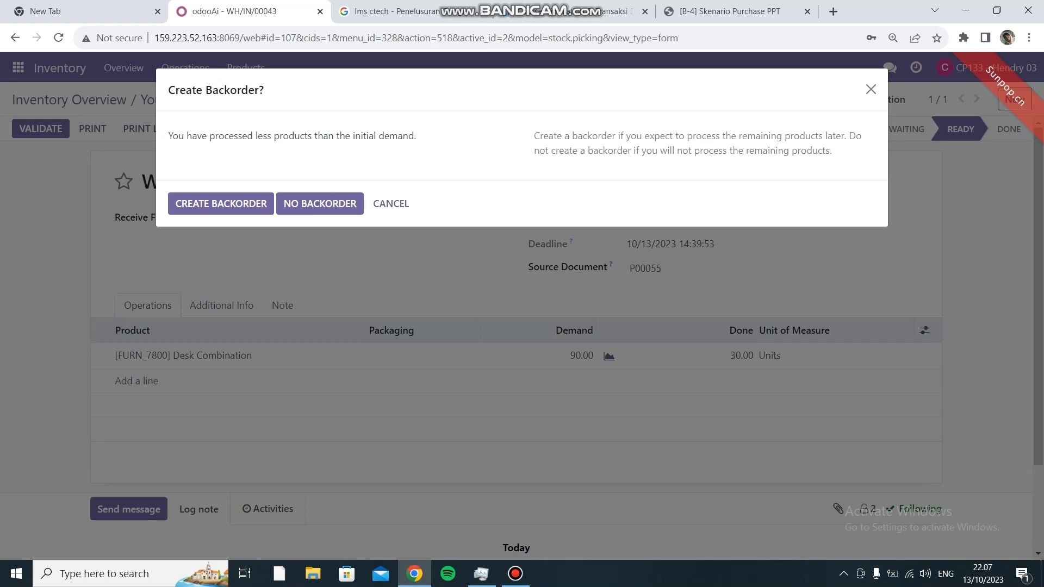
{"action": "left_click", "coordinate": [221, 204]}
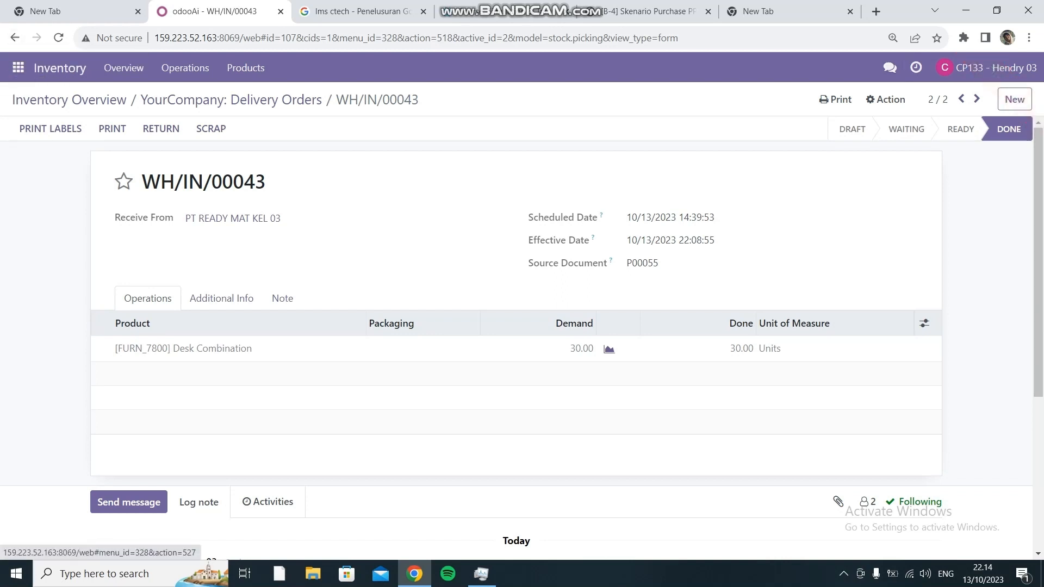
- Search transfers for P00055 without the Operation Type filter and open backorder WH/IN/00045
{"action": "left_click", "coordinate": [60, 68]}
{"action": "left_click", "coordinate": [325, 166]}
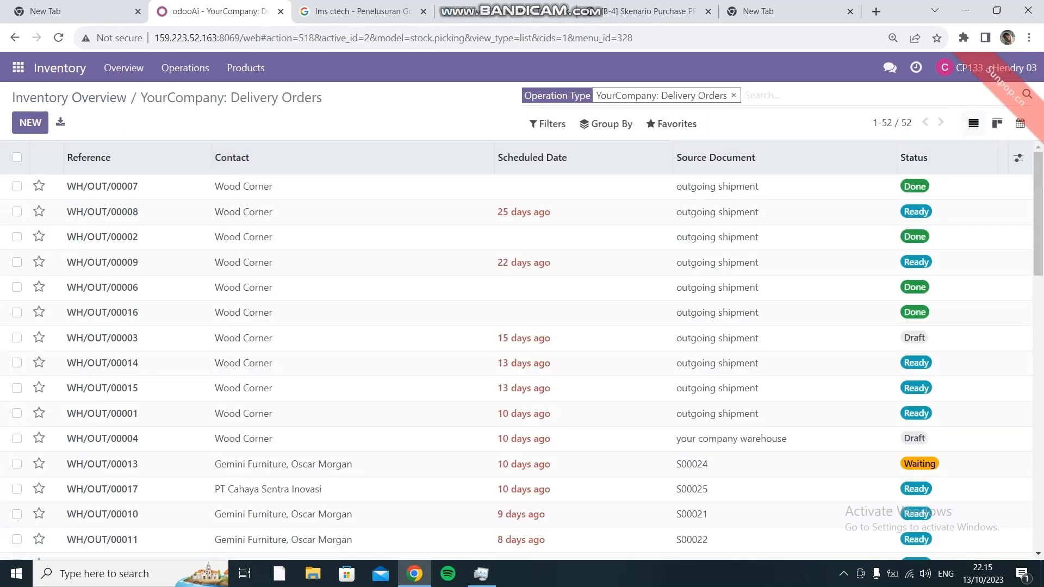
{"action": "key", "text": "ctrl+v"}
{"action": "left_click", "coordinate": [733, 95]}
{"action": "key", "text": "Return"}
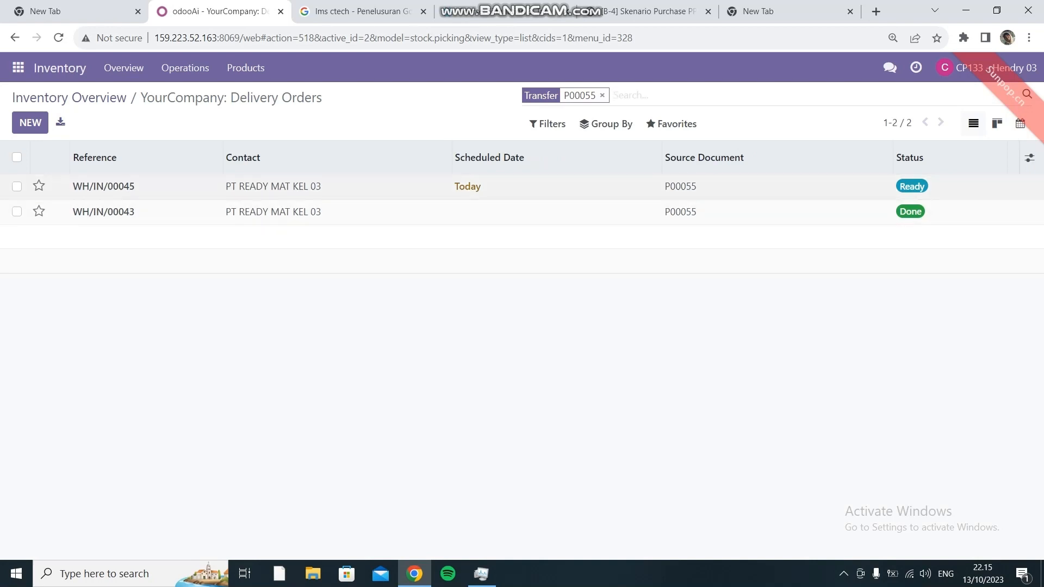
{"action": "left_click", "coordinate": [124, 187]}
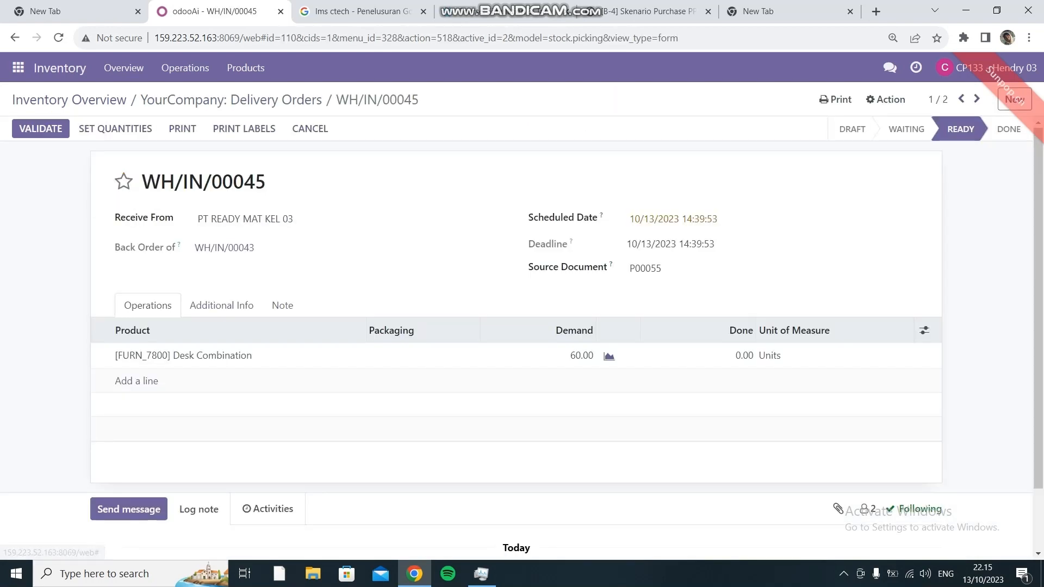
- Set Done to 30 Desk Combination units, validate, and backorder the remaining 30
{"action": "scroll", "coordinate": [691, 275], "scroll_direction": "down", "scroll_amount": 1}
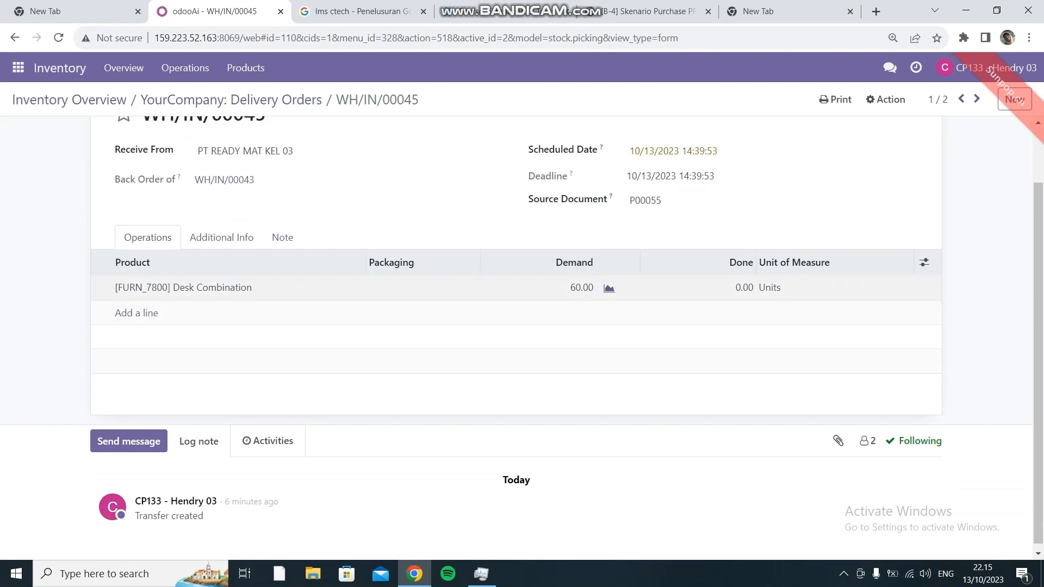
{"action": "left_click", "coordinate": [734, 289]}
{"action": "type", "text": "30"}
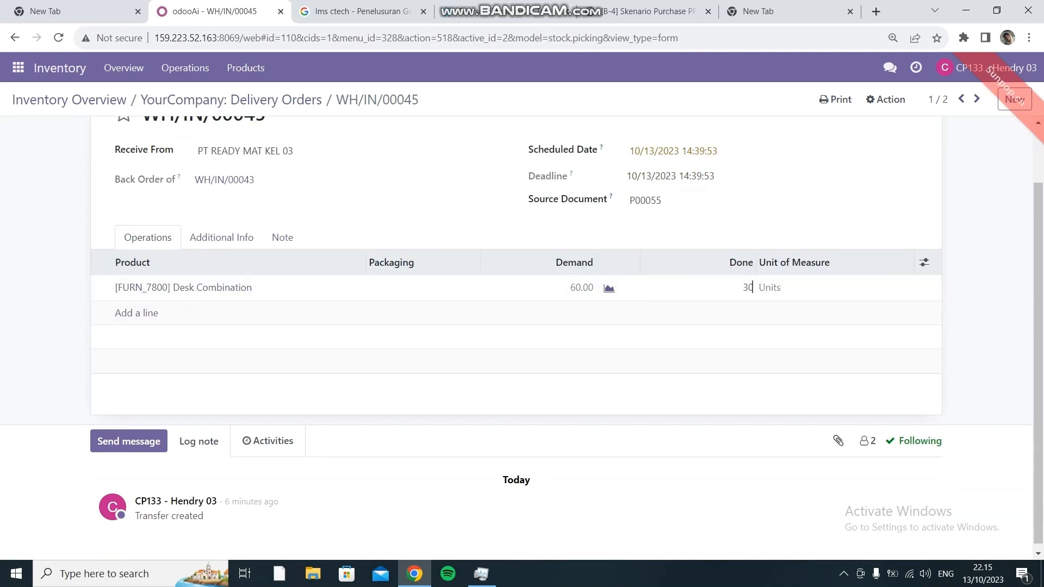
{"action": "left_click", "coordinate": [728, 337]}
{"action": "scroll", "coordinate": [707, 239], "scroll_direction": "up", "scroll_amount": 1}
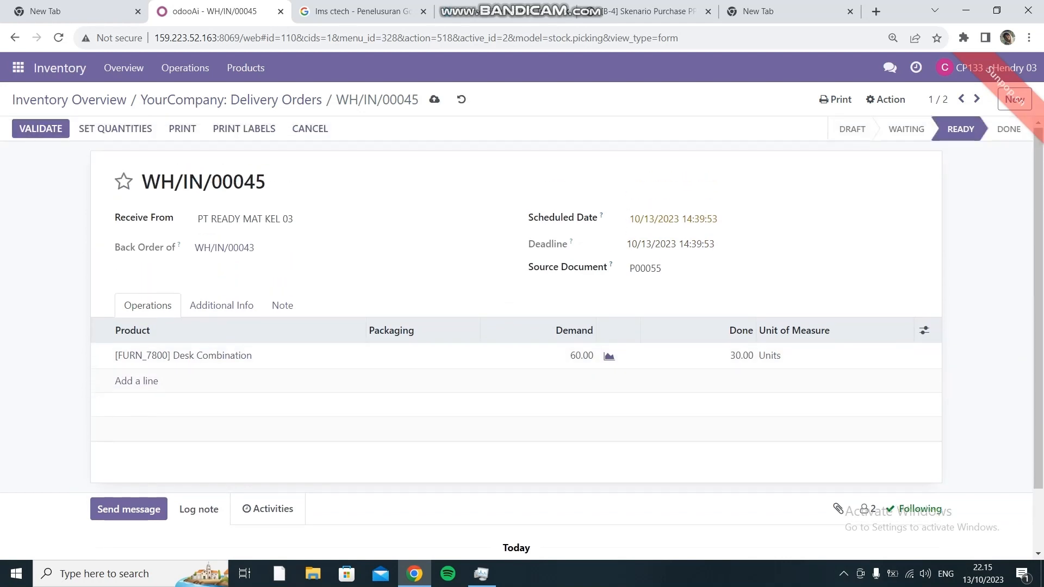
{"action": "left_click", "coordinate": [41, 129]}
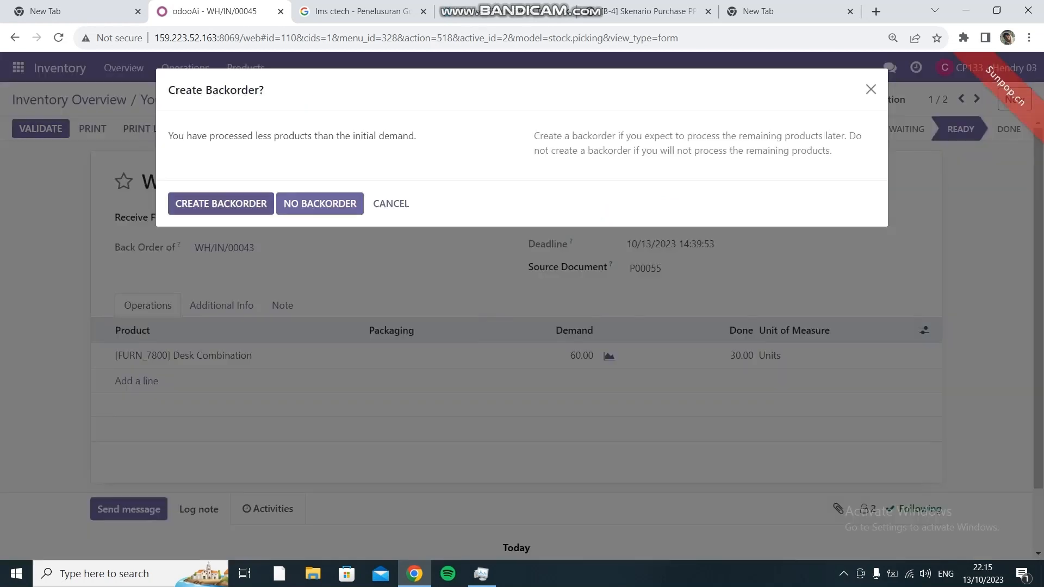
{"action": "left_click", "coordinate": [221, 204]}
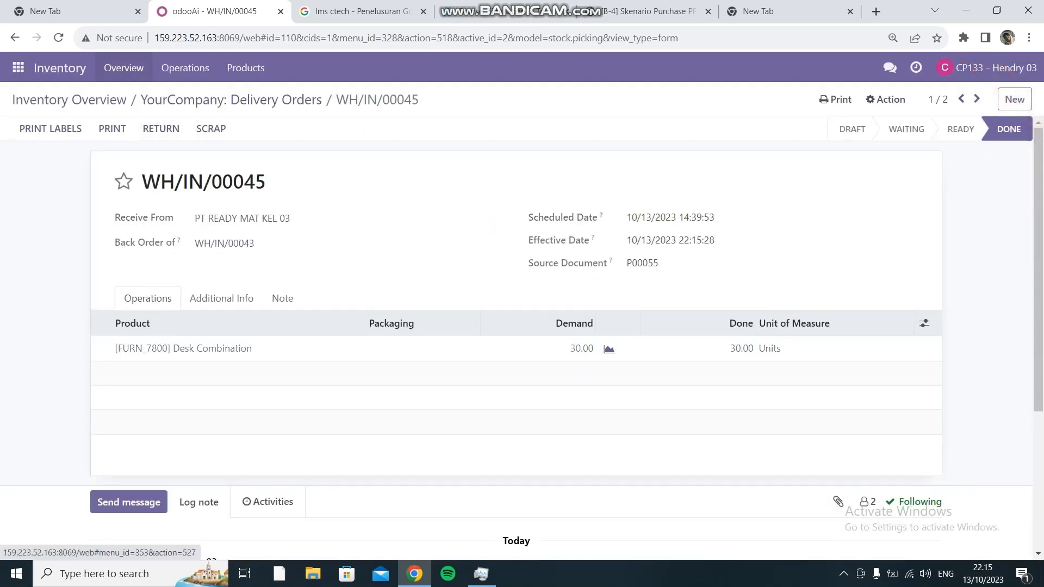
- Return to Inventory Overview, search transfers for P00055, and open receipt WH/IN/00047
{"action": "left_click", "coordinate": [124, 68]}
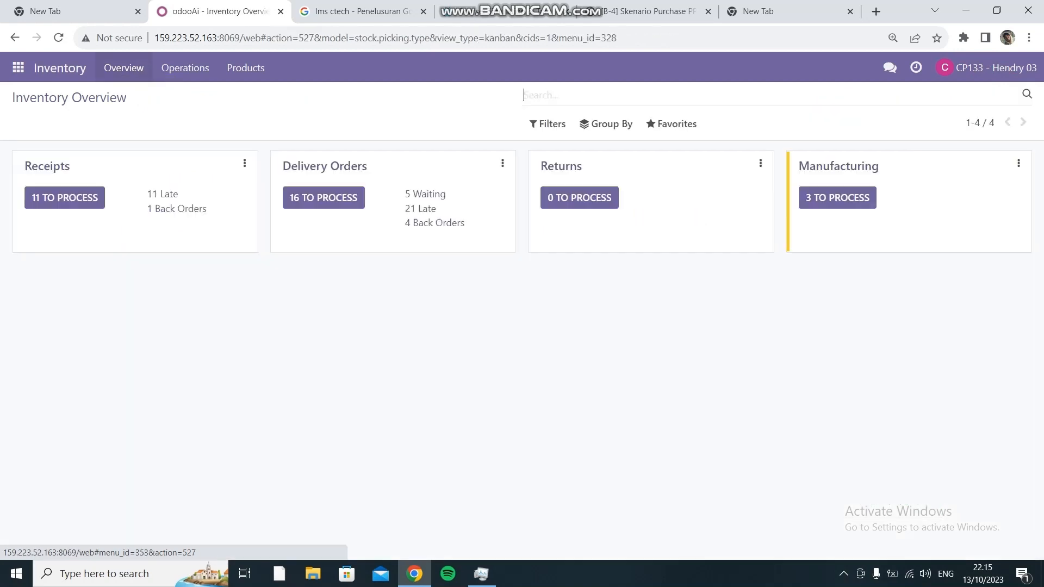
{"action": "left_click", "coordinate": [324, 167]}
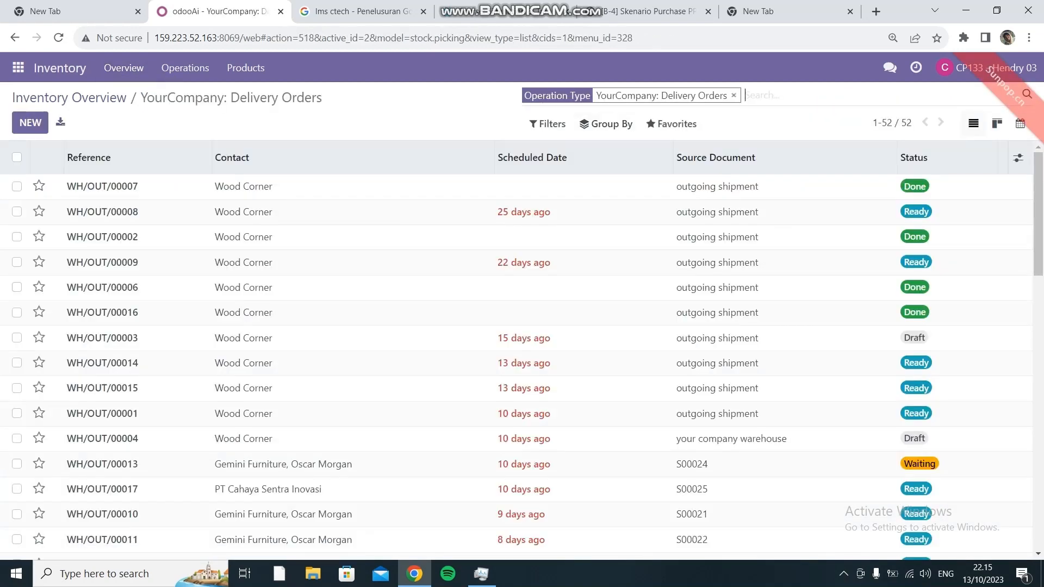
{"action": "type", "text": "P00055"}
{"action": "key", "text": "Return"}
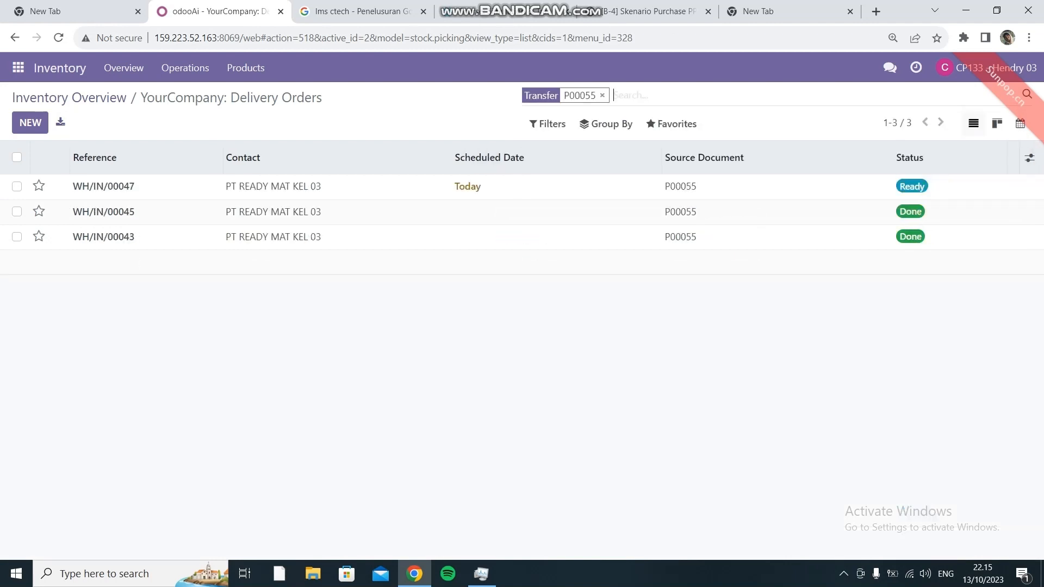
{"action": "left_click", "coordinate": [130, 187]}
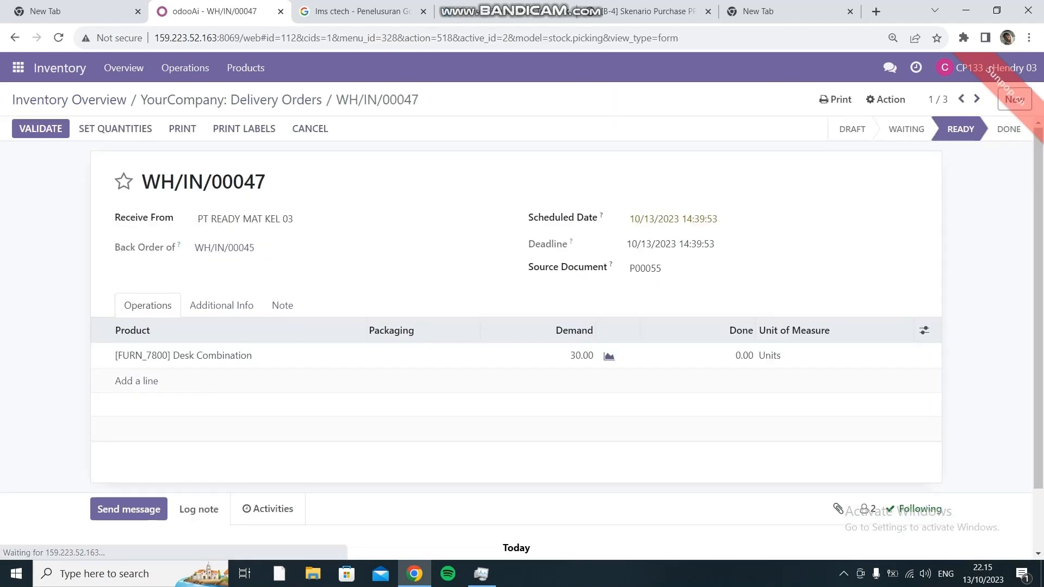
- Set Done to 30 Desk Combination units and validate the final receipt
{"action": "left_click", "coordinate": [744, 355]}
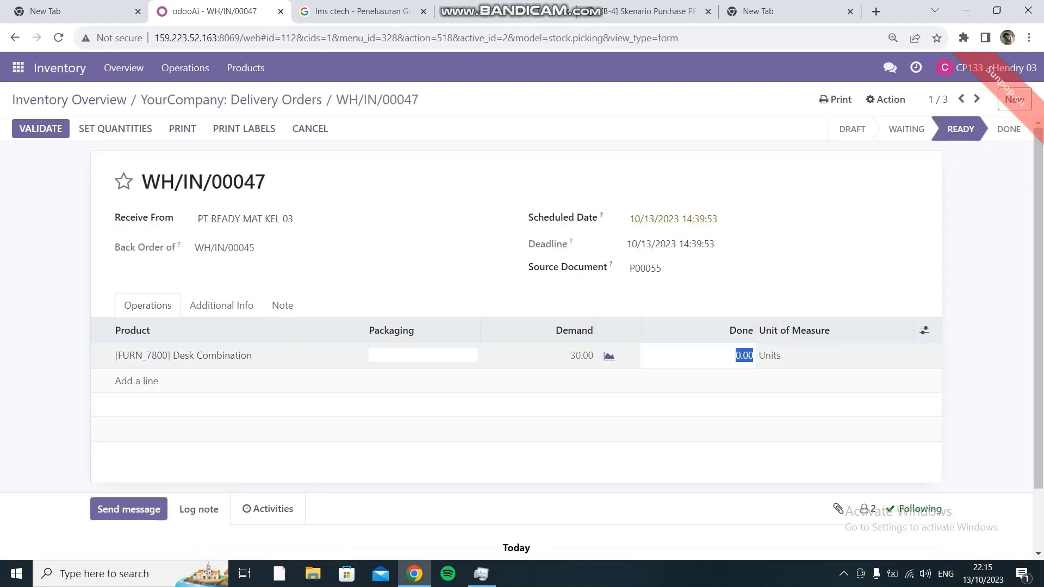
{"action": "type", "text": "30"}
{"action": "key", "text": "Return"}
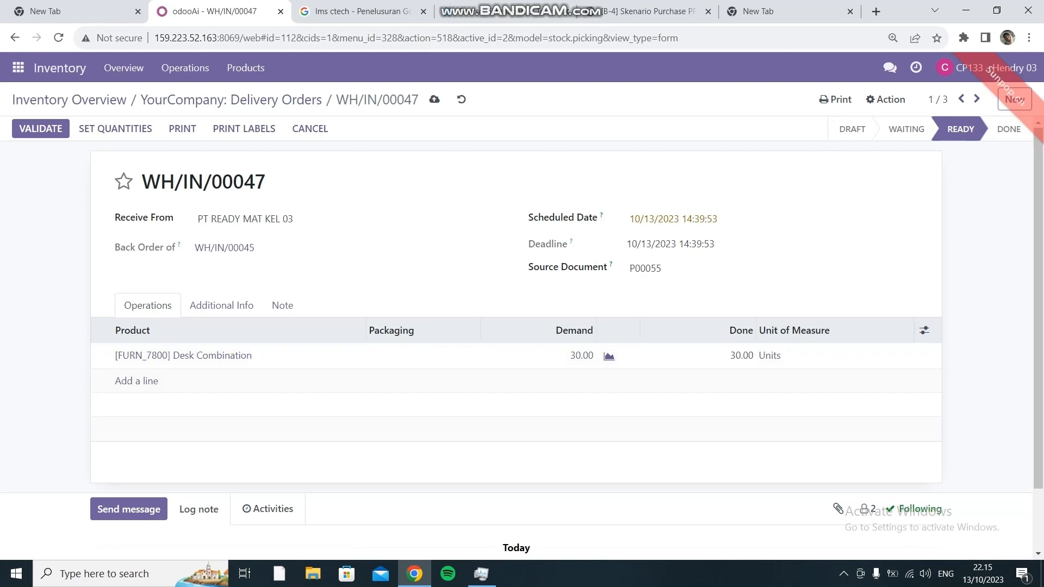
{"action": "left_click", "coordinate": [41, 128]}
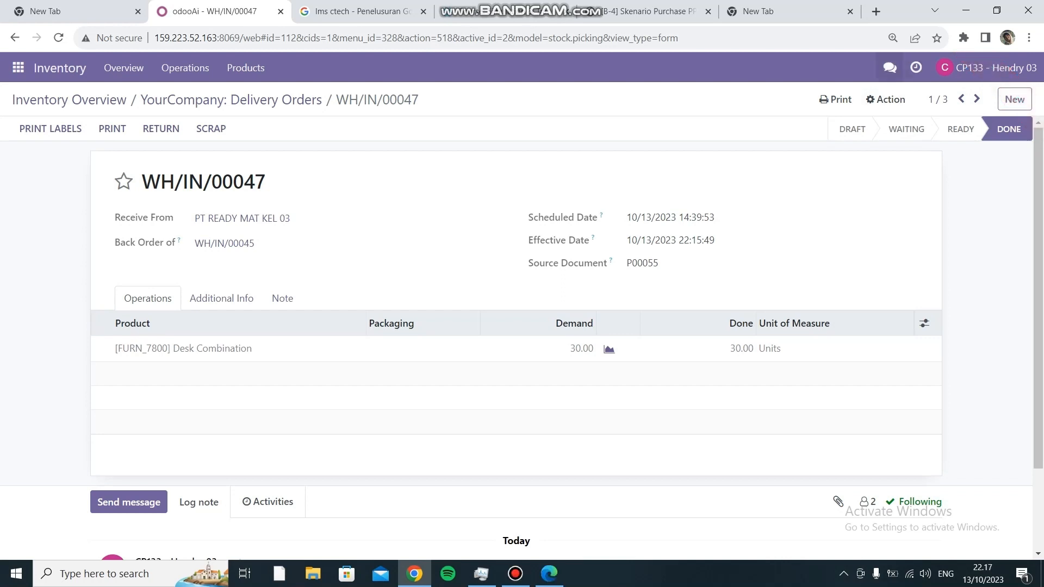
- In the Skenario Purchase Kel 03 chat, mention the colleague and send a vendor bill approval request
{"action": "left_click", "coordinate": [889, 68]}
{"action": "left_click", "coordinate": [762, 170]}
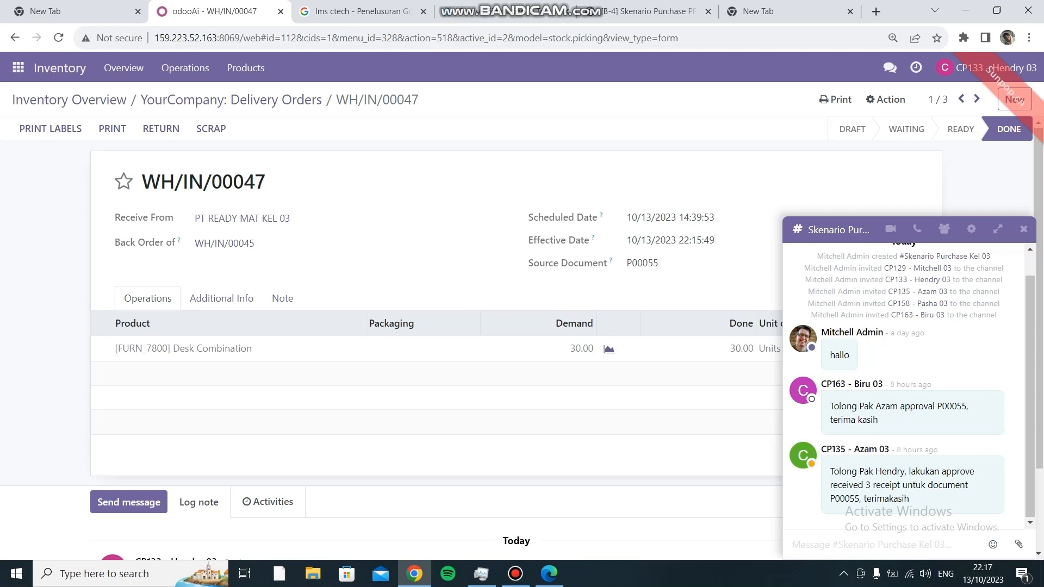
{"action": "type", "text": "@CP158 - Pasha 03"}
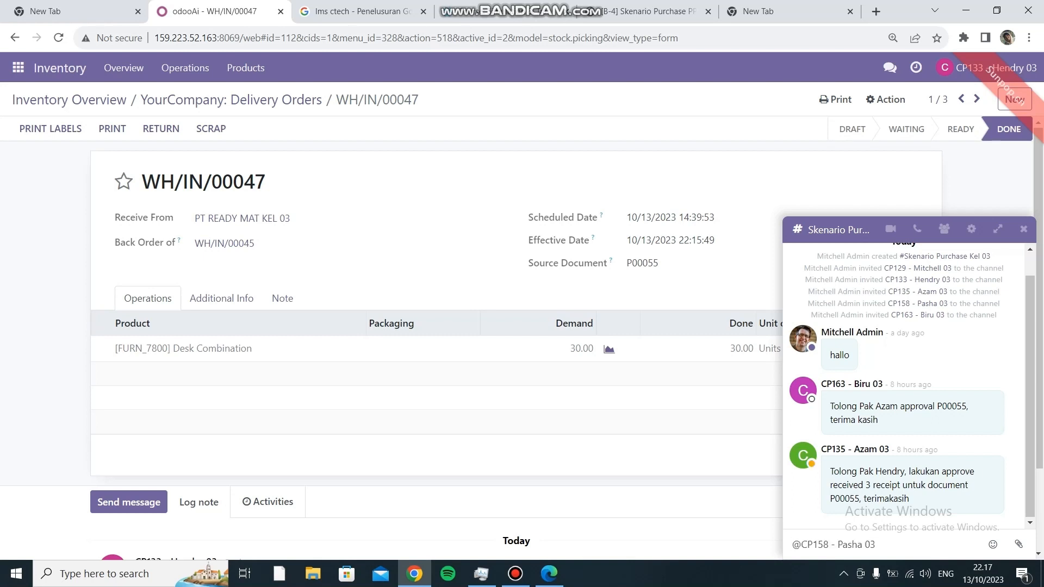
{"action": "type", "text": "hallo pak pasha, tolong"}
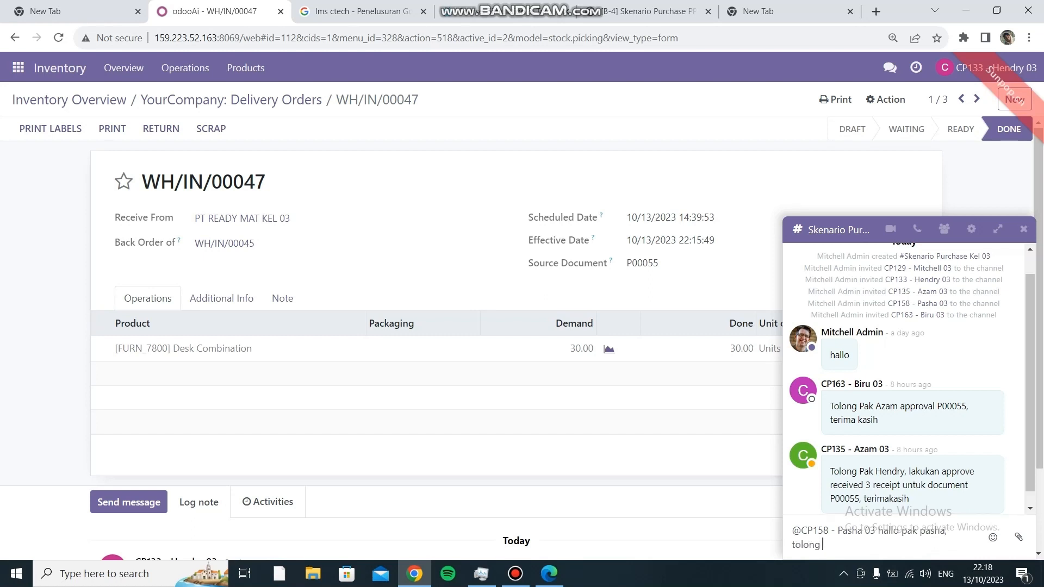
{"action": "type", "text": " approval dokumen vendor"}
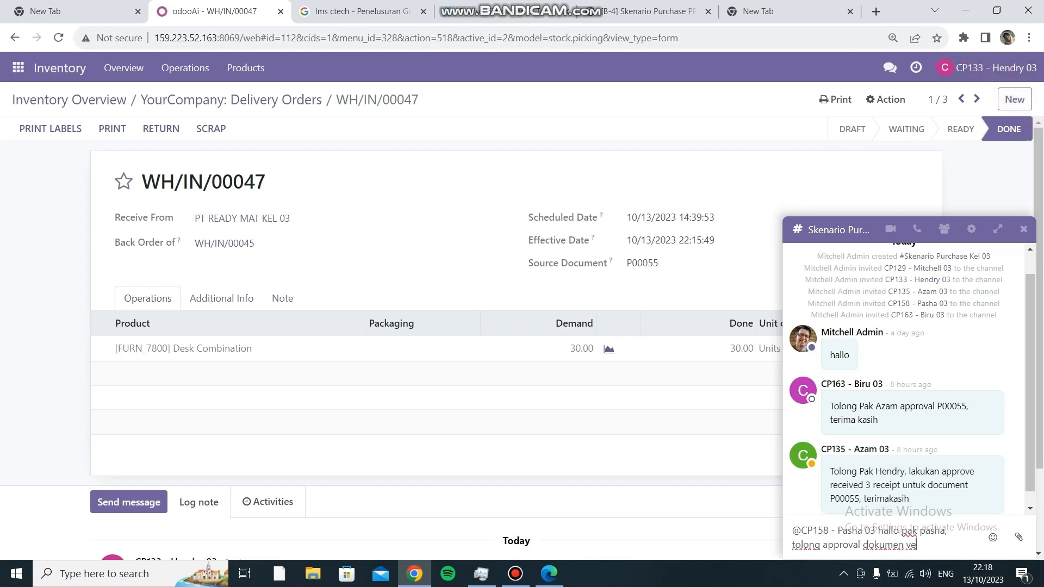
{"action": "type", "text": " bill"}
{"action": "key", "text": "Return"}
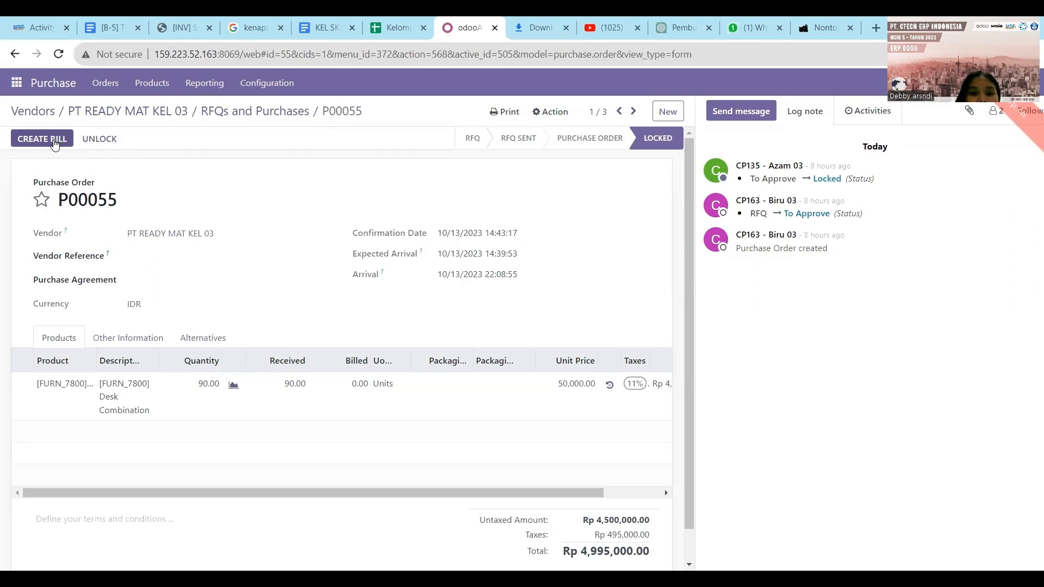
- Create a vendor bill from P00055 with bill date 10/13/2023 and save the draft
{"action": "left_click", "coordinate": [54, 141]}
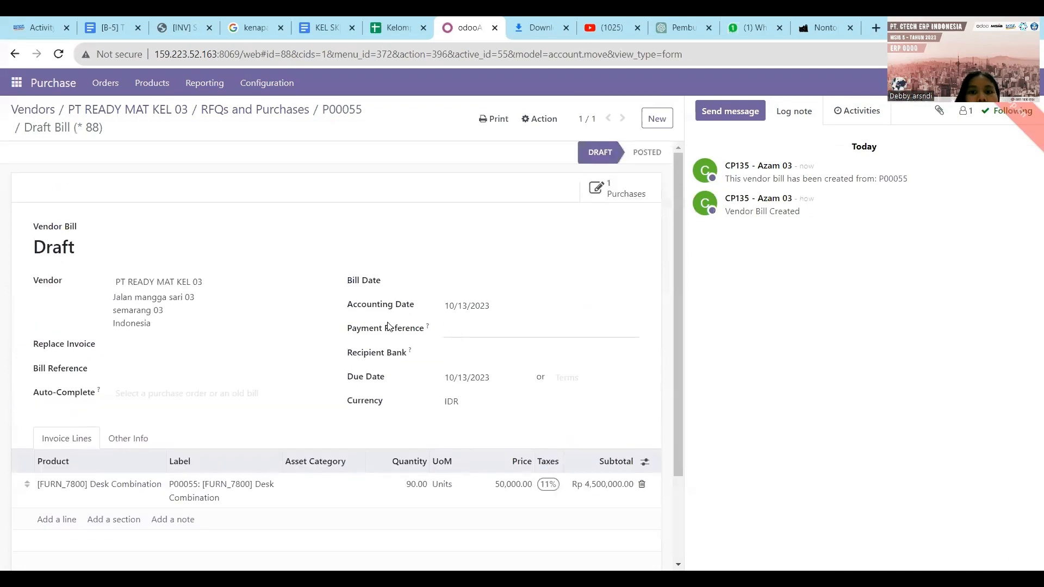
{"action": "scroll", "coordinate": [472, 287], "scroll_direction": "down", "scroll_amount": 1}
{"action": "left_click", "coordinate": [478, 238]}
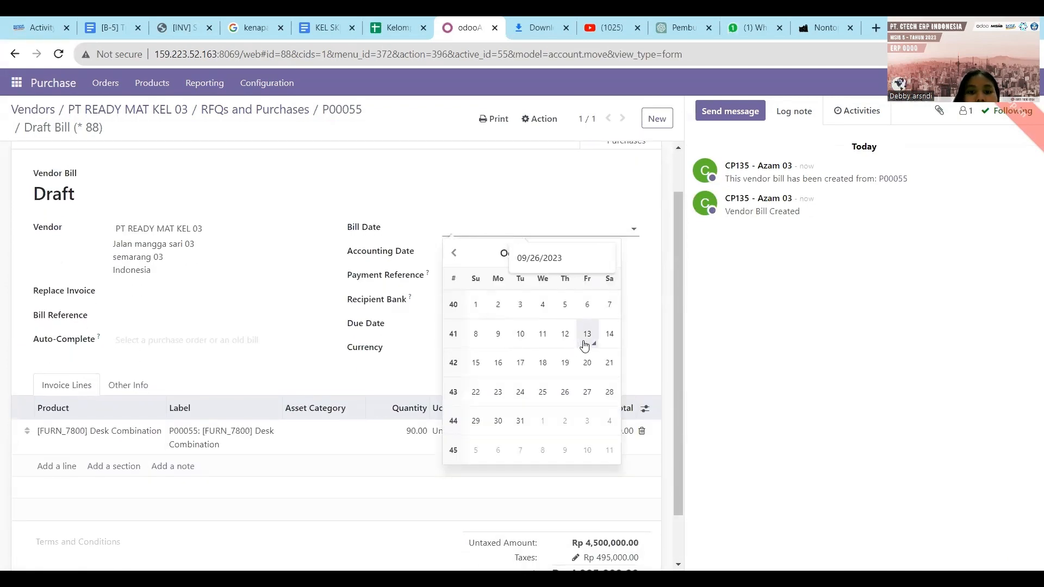
{"action": "left_click", "coordinate": [578, 347]}
{"action": "scroll", "coordinate": [461, 306], "scroll_direction": "down", "scroll_amount": 1}
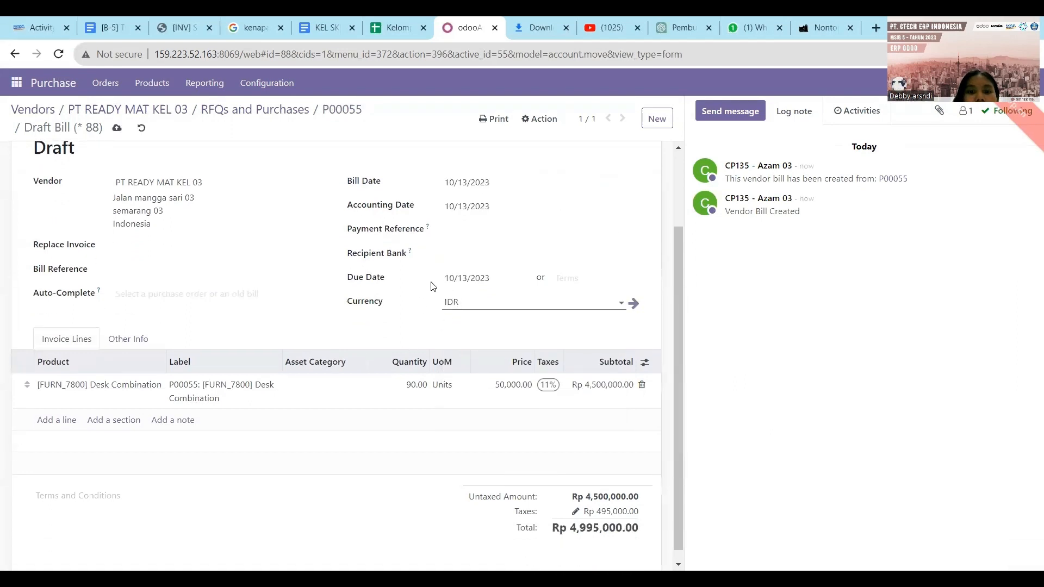
{"action": "scroll", "coordinate": [163, 443], "scroll_direction": "down", "scroll_amount": 1}
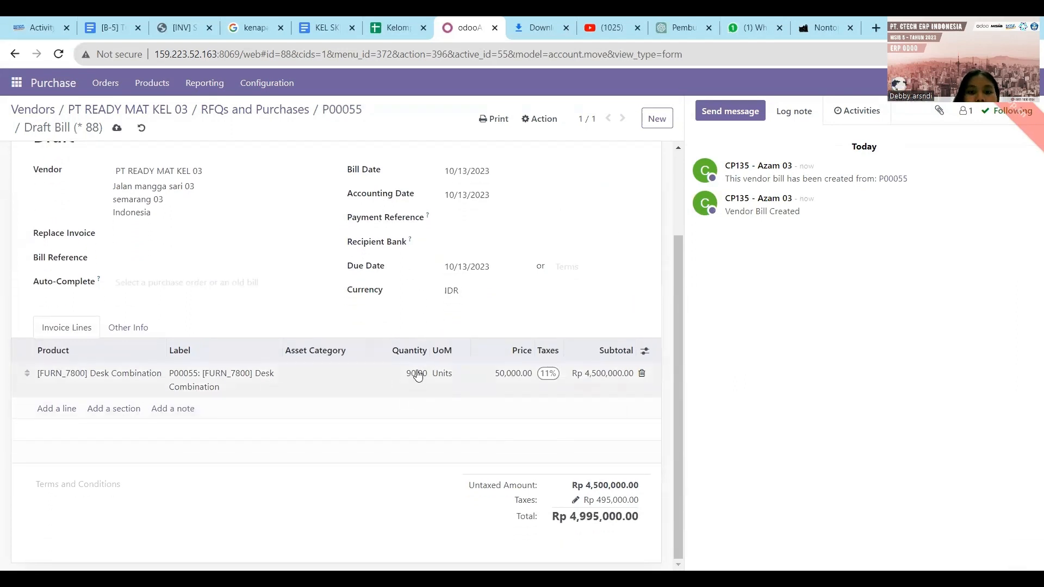
{"action": "scroll", "coordinate": [416, 381], "scroll_direction": "up", "scroll_amount": 2}
{"action": "scroll", "coordinate": [205, 270], "scroll_direction": "up", "scroll_amount": 2}
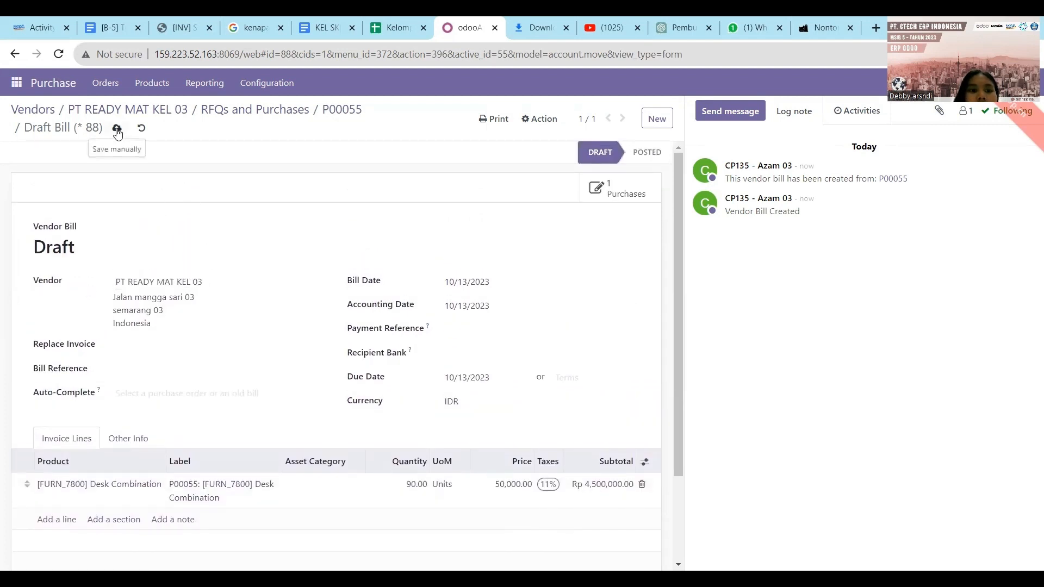
{"action": "left_click", "coordinate": [117, 131]}
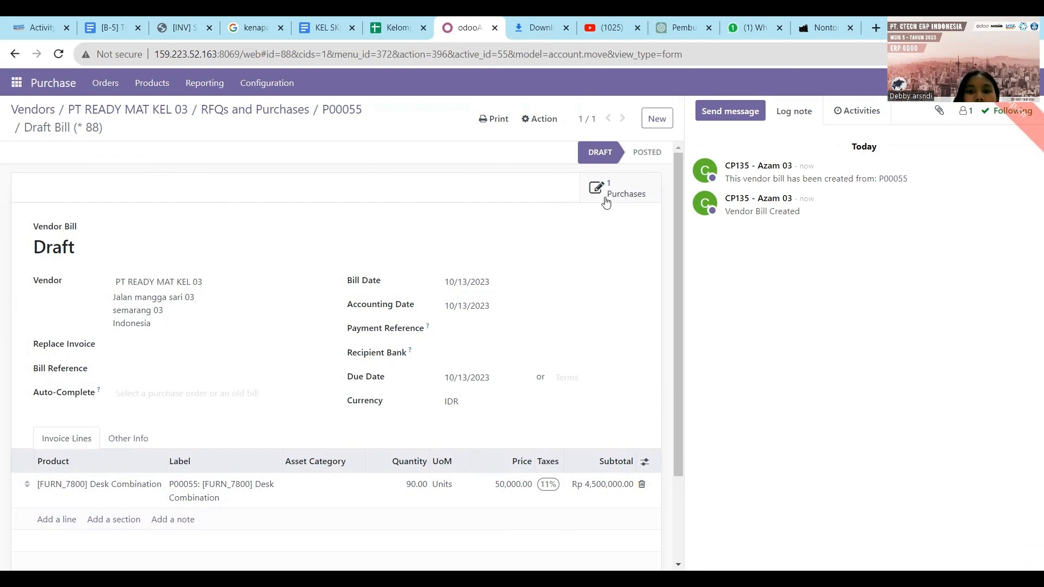
- Check the linked purchase order P00055 via Purchases, then return to the draft bill
{"action": "left_click", "coordinate": [607, 201]}
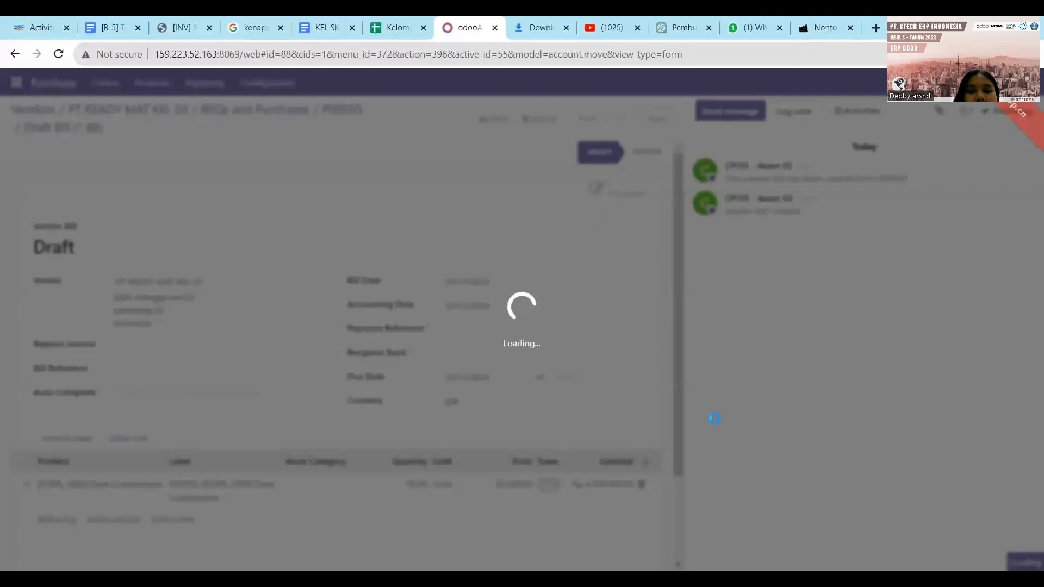
{"action": "scroll", "coordinate": [642, 338], "scroll_direction": "down", "scroll_amount": 1}
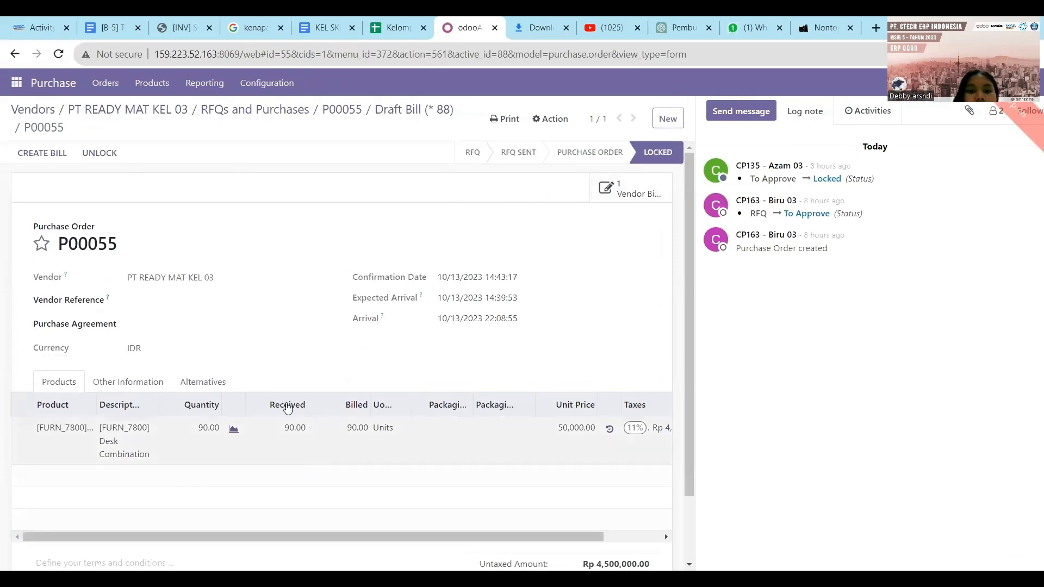
{"action": "scroll", "coordinate": [309, 372], "scroll_direction": "down", "scroll_amount": 1}
{"action": "scroll", "coordinate": [309, 372], "scroll_direction": "up", "scroll_amount": 2}
{"action": "left_click", "coordinate": [613, 188]}
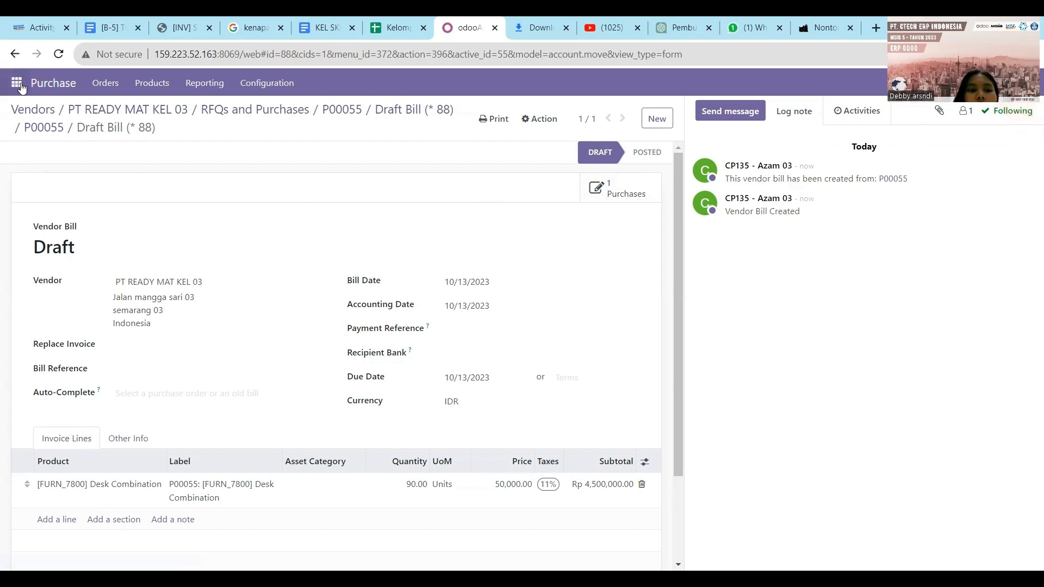
- In Discuss, send 'tolong manager finance untuk lakukan approval vendor bill document P00055, terima kasih'
{"action": "left_click", "coordinate": [17, 84]}
{"action": "left_click", "coordinate": [24, 109]}
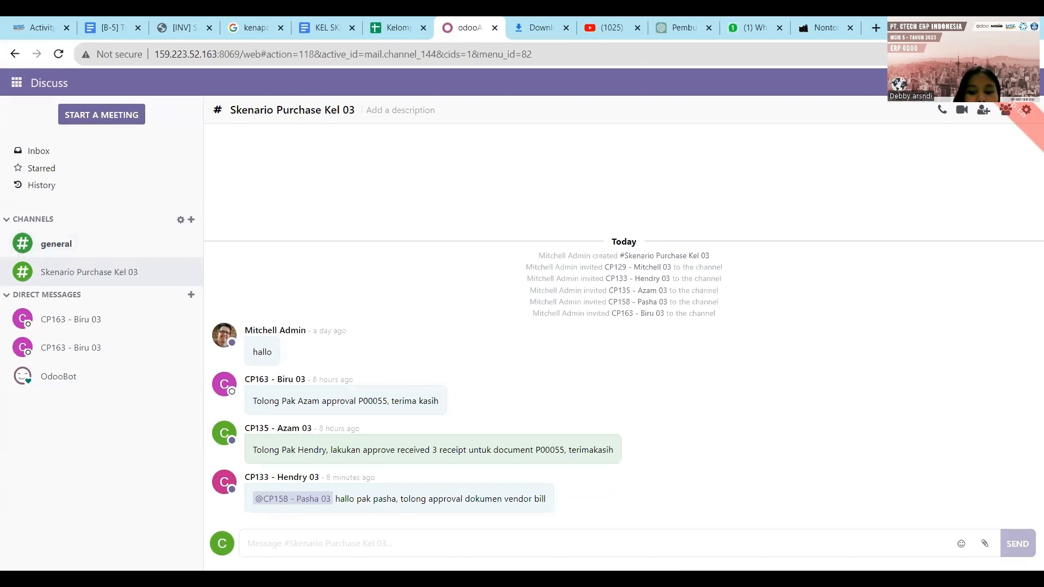
{"action": "type", "text": "tolong m"}
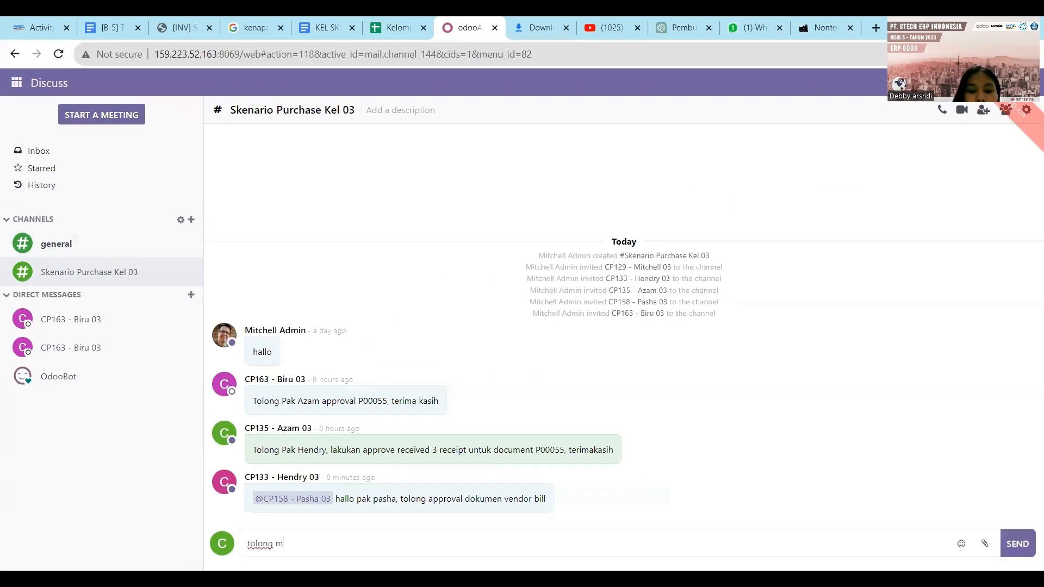
{"action": "type", "text": "anager fine"}
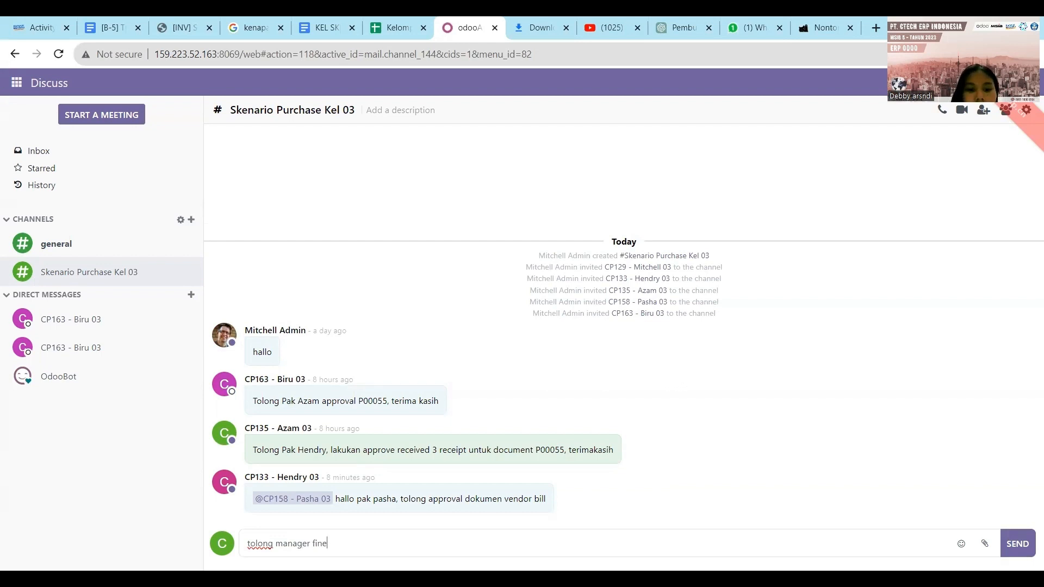
{"action": "key", "text": "BackSpace"}
{"action": "type", "text": "ance"}
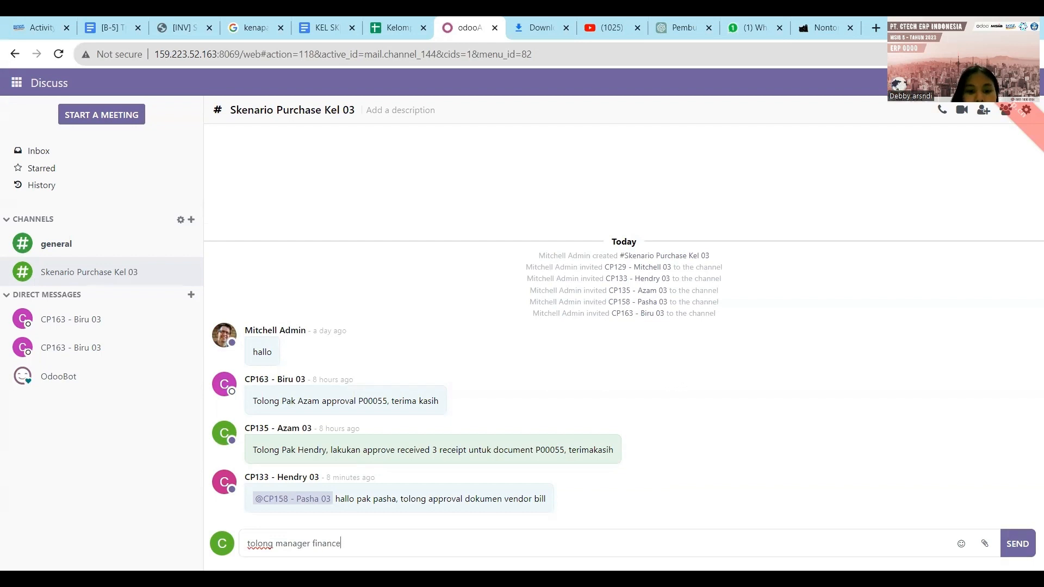
{"action": "type", "text": " untuk la"}
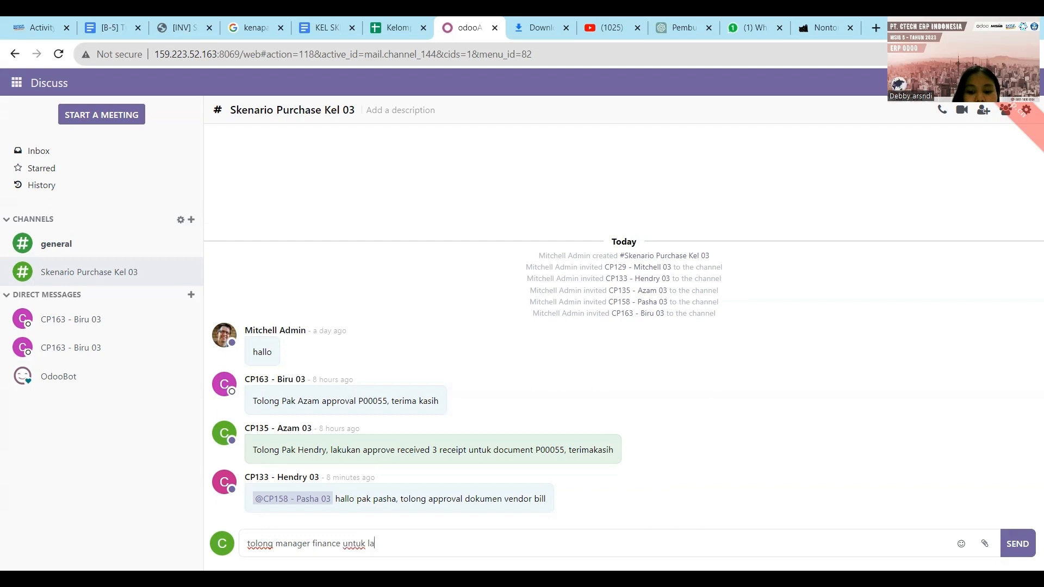
{"action": "type", "text": "kukan app"}
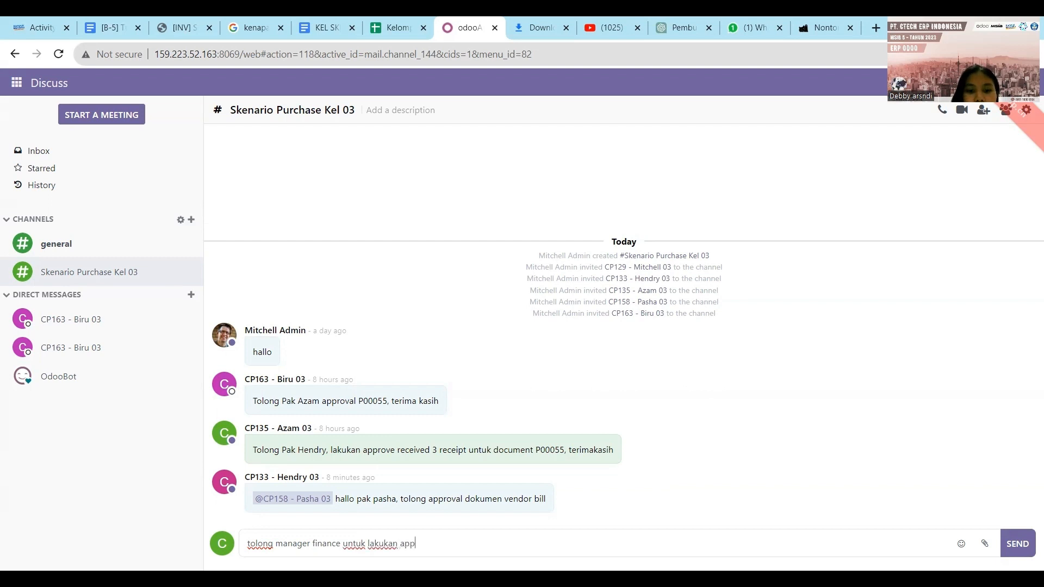
{"action": "type", "text": "roval vendor bill"}
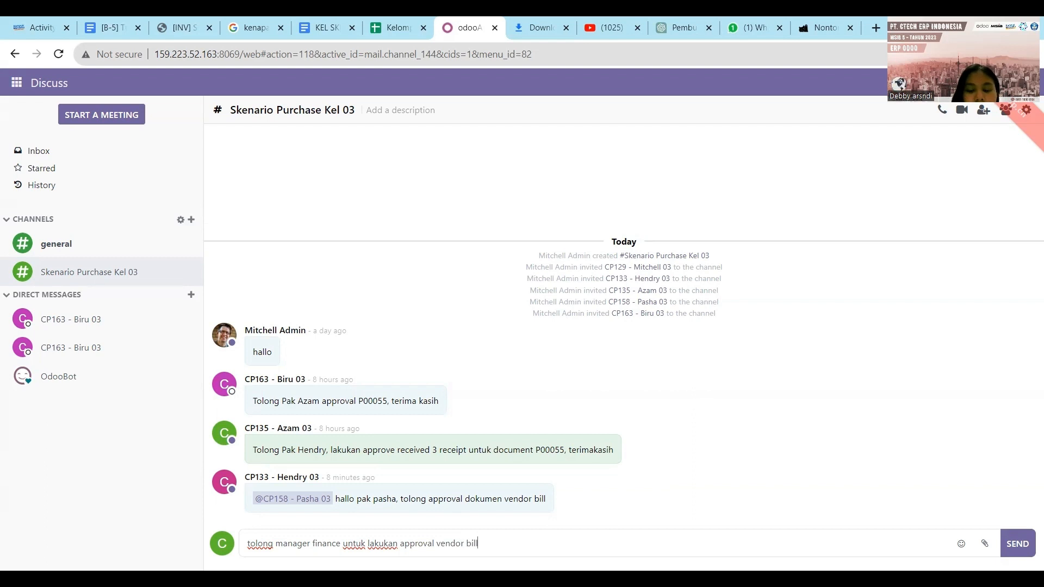
{"action": "type", "text": "do"}
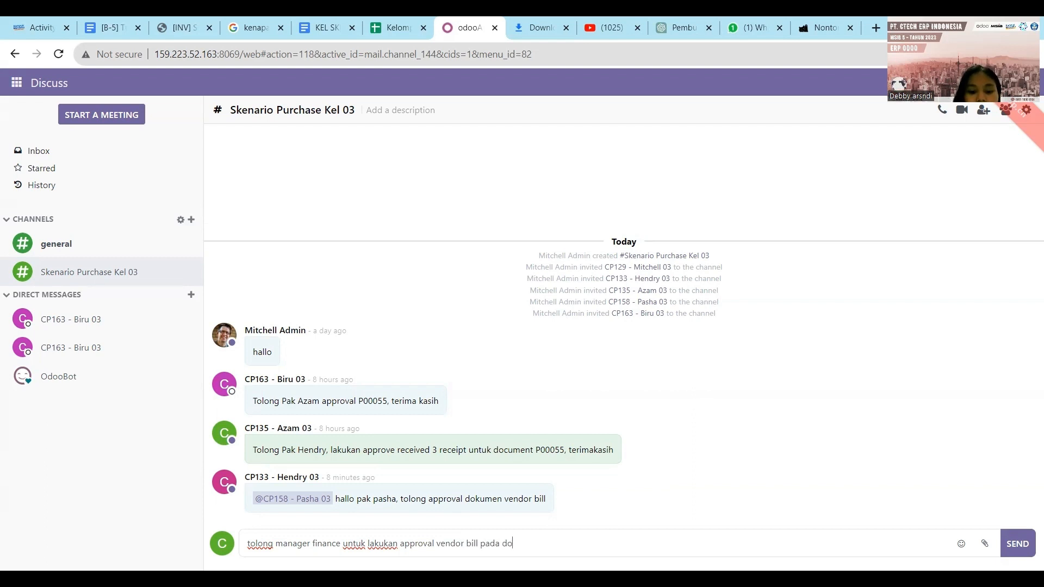
{"action": "type", "text": "cument P0"}
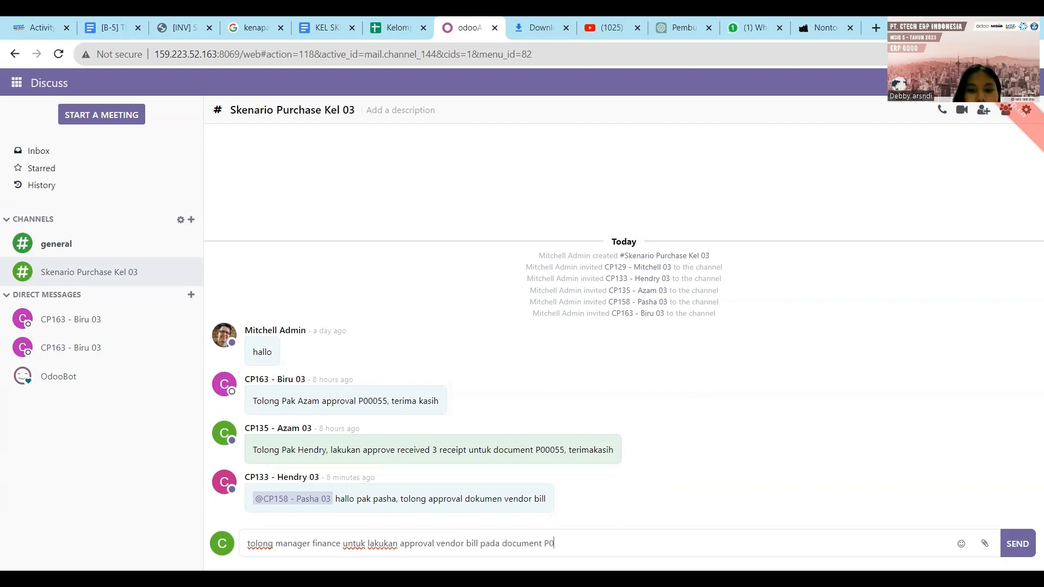
{"action": "type", "text": "0055,"}
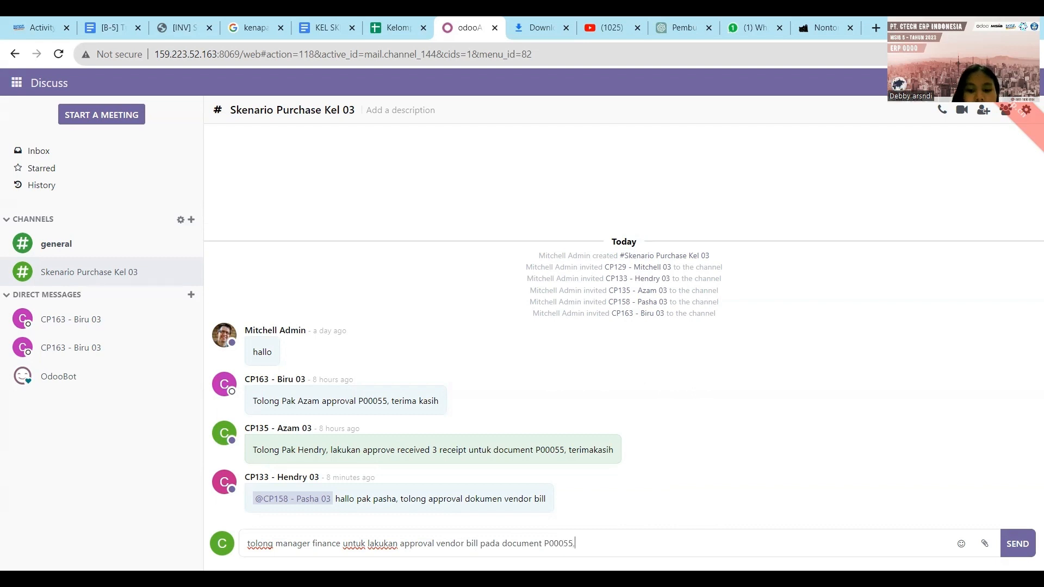
{"action": "type", "text": " terima kasoh"}
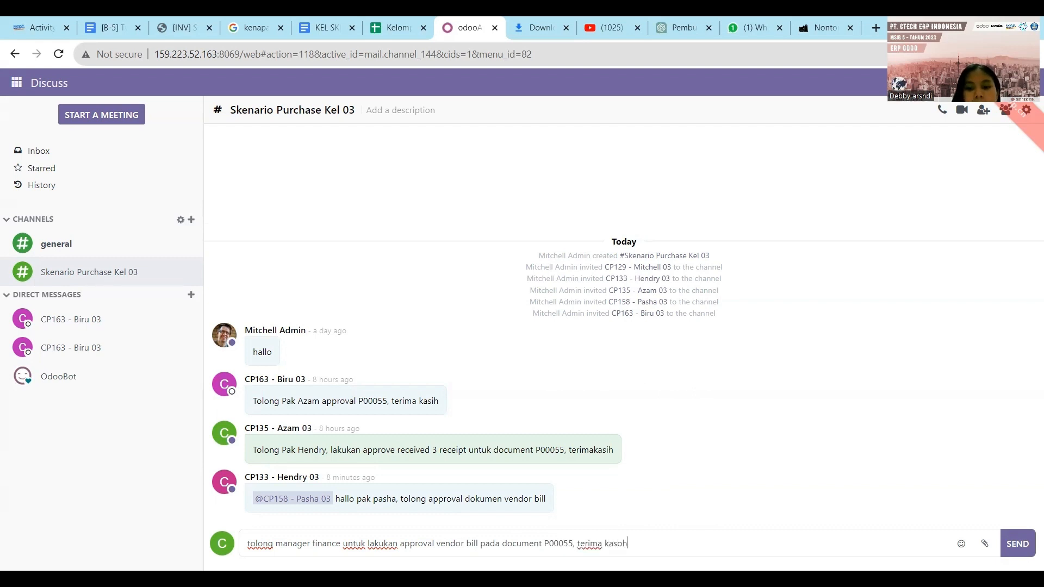
{"action": "key", "text": "BackSpace"}
{"action": "key", "text": "BackSpace"}
{"action": "type", "text": "ih"}
{"action": "key", "text": "Return"}
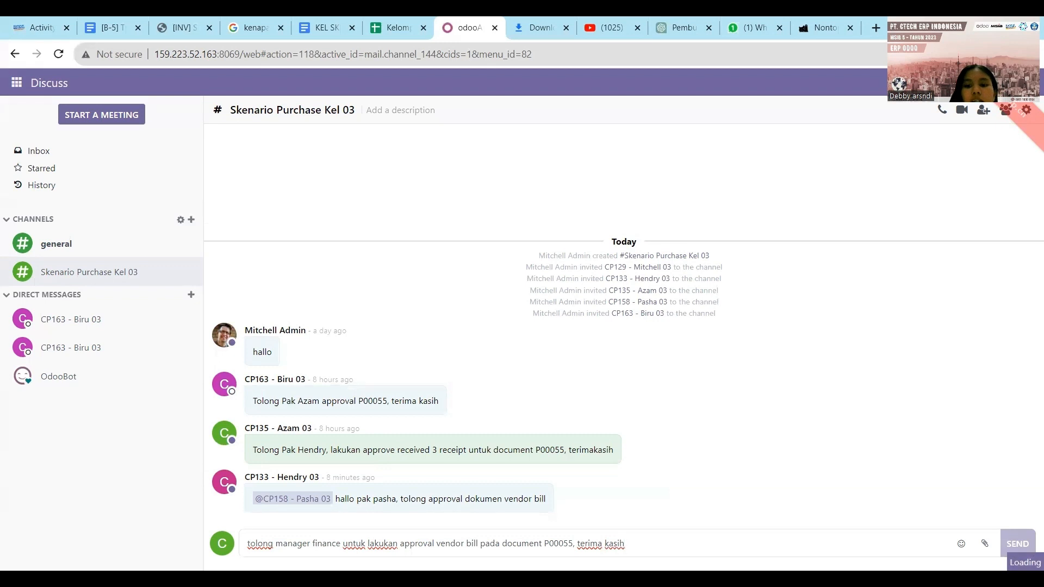
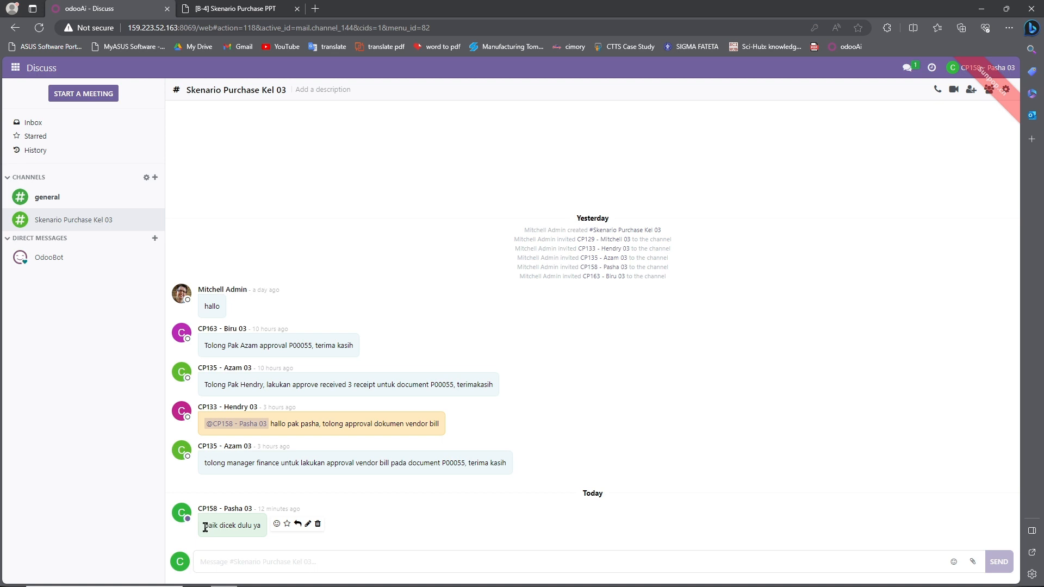
- Review the latest channel message, then bring up the Odoo apps menu
{"action": "left_click_drag", "start_coordinate": [204, 528], "coordinate": [265, 533]}
{"action": "left_click", "coordinate": [267, 533]}
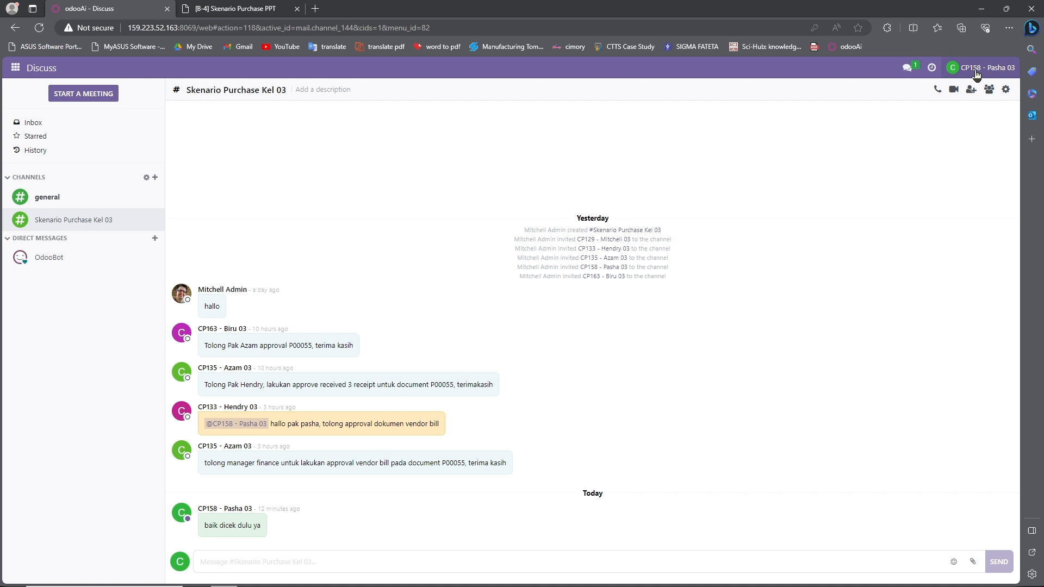
{"action": "left_click", "coordinate": [15, 69]}
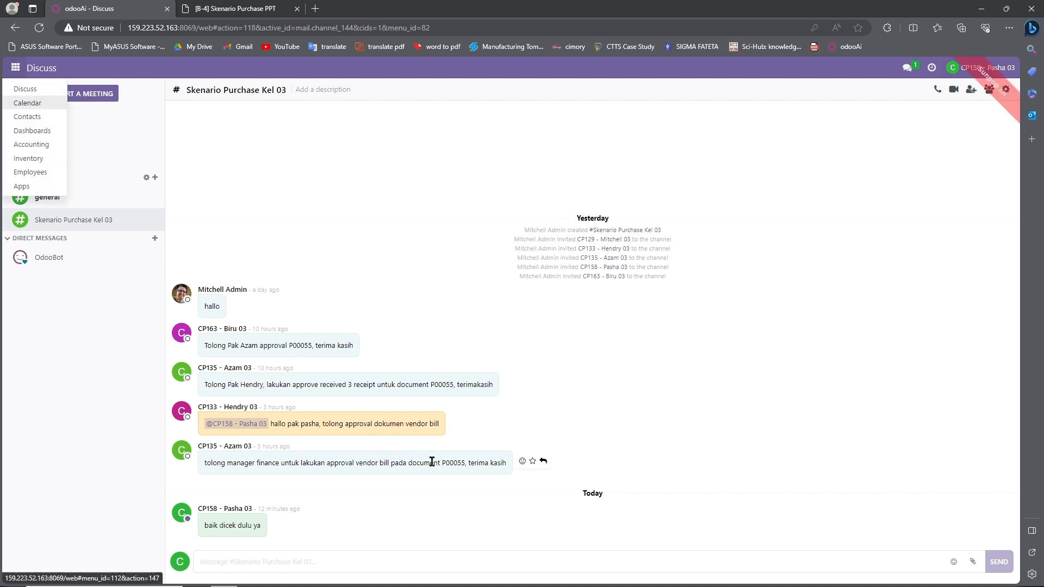
- In Accounting's vendor bills, search '55' and confirm draft bill BILL/2023/10/0010
{"action": "left_click", "coordinate": [40, 148]}
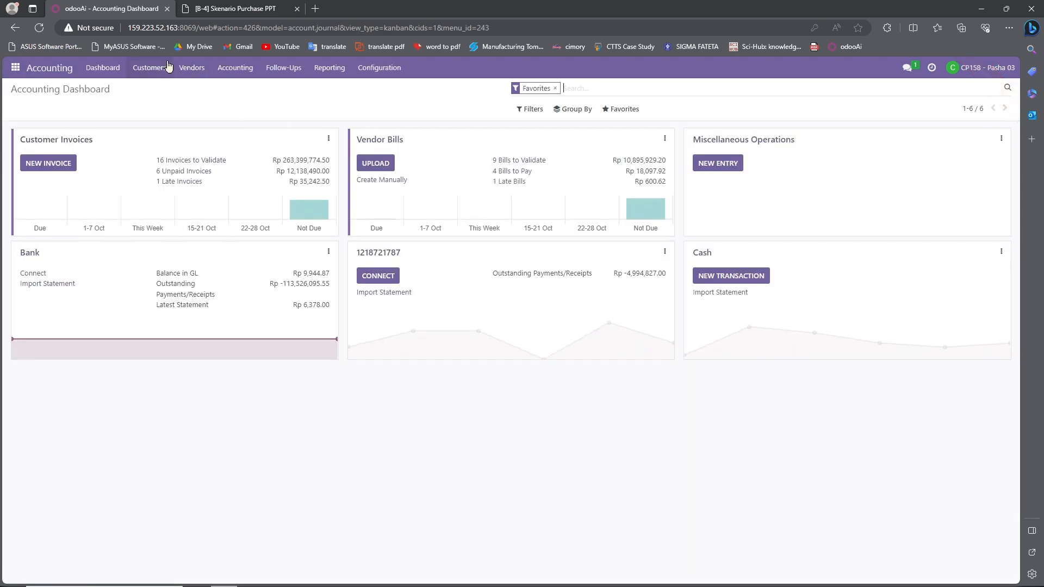
{"action": "left_click", "coordinate": [190, 68]}
{"action": "left_click", "coordinate": [193, 84]}
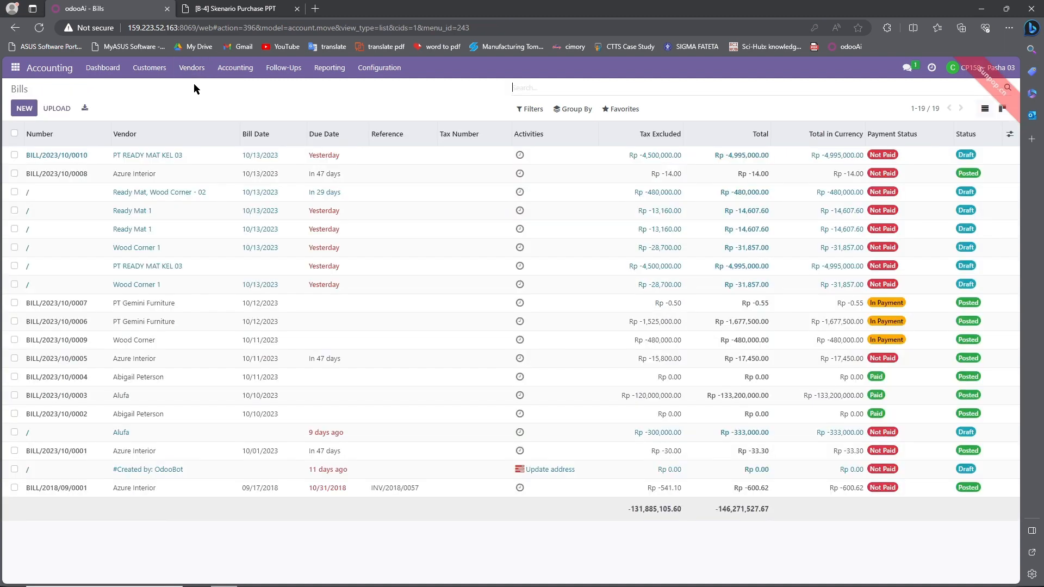
{"action": "type", "text": "55"}
{"action": "left_click", "coordinate": [545, 103]}
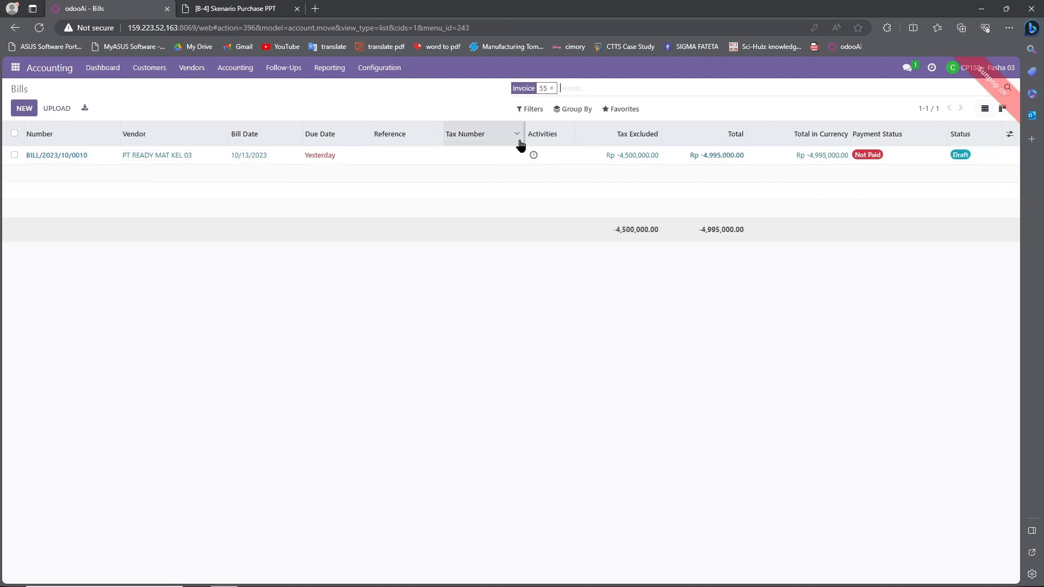
{"action": "left_click", "coordinate": [519, 157]}
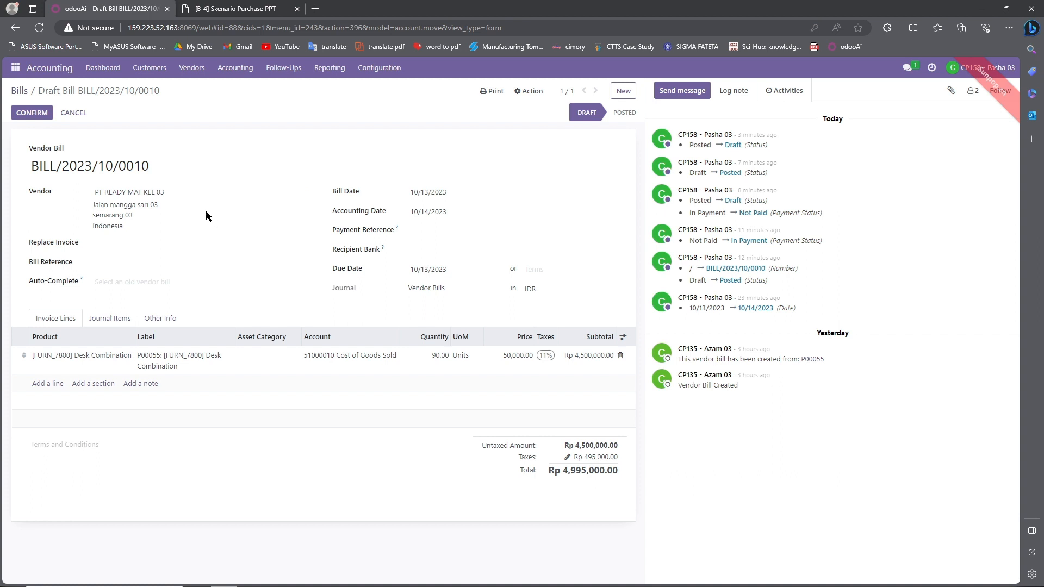
{"action": "left_click", "coordinate": [32, 113]}
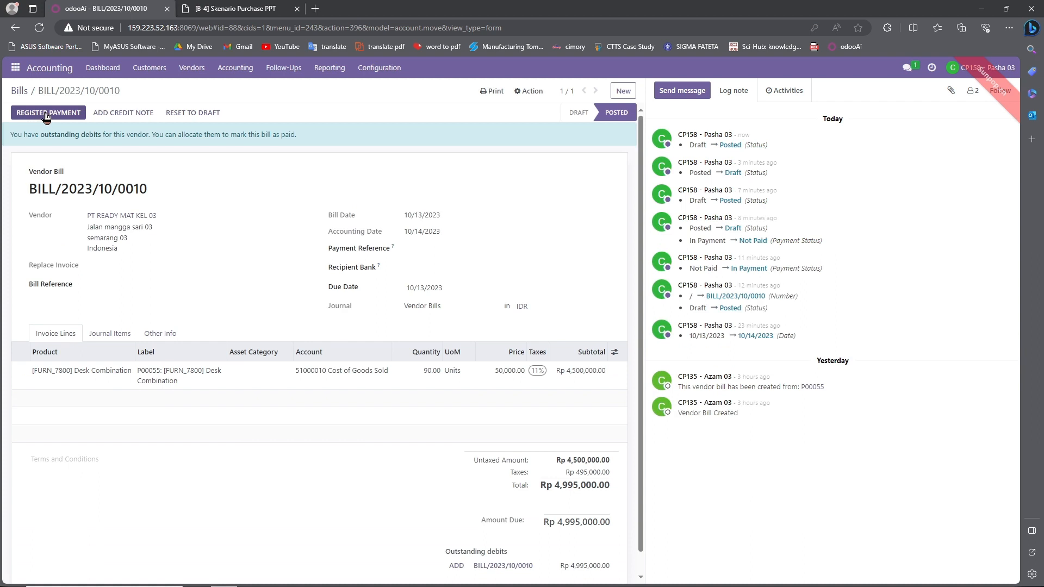
- Start registering a payment for the bill and check its payment method options
{"action": "left_click", "coordinate": [46, 115]}
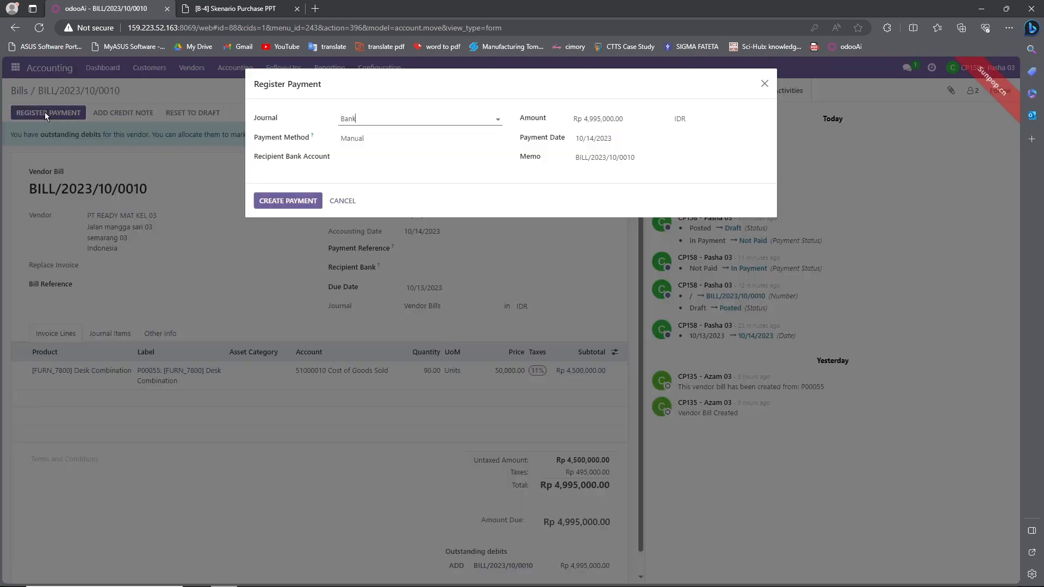
{"action": "left_click", "coordinate": [399, 137]}
{"action": "left_click", "coordinate": [403, 155]}
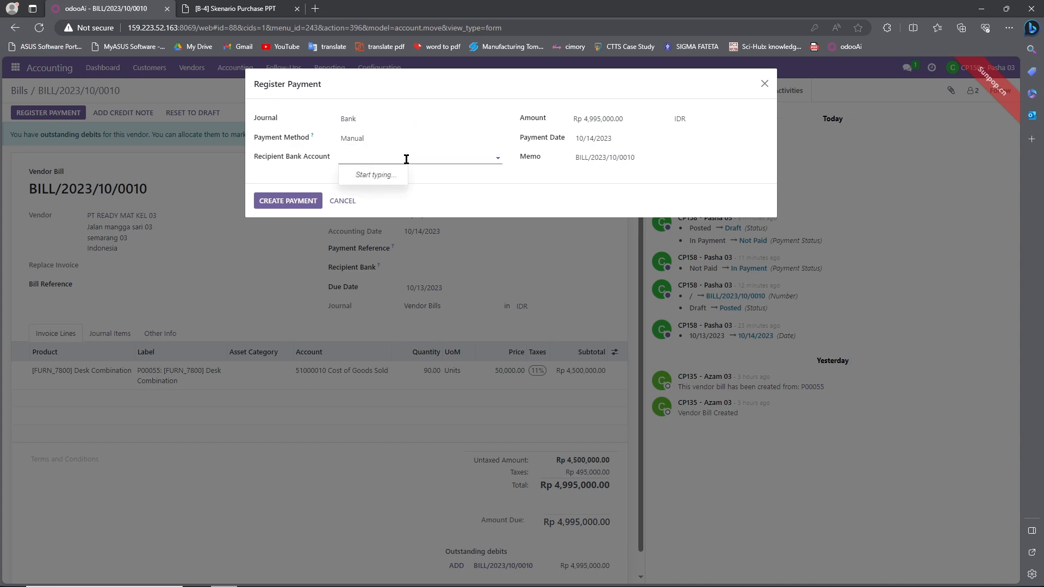
- Paste the Bank Zamrud Indonesia line from the scenario PDF as a new recipient bank account
{"action": "left_click", "coordinate": [215, 4]}
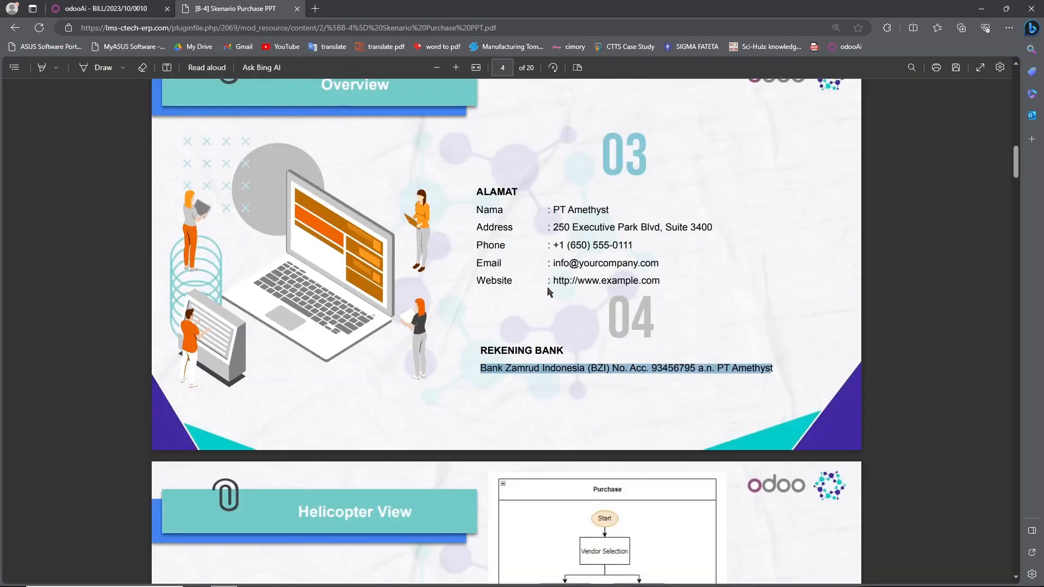
{"action": "left_click", "coordinate": [485, 396]}
{"action": "left_click_drag", "start_coordinate": [484, 373], "coordinate": [773, 371]}
{"action": "key", "text": "ctrl+c"}
{"action": "left_click", "coordinate": [113, 6]}
{"action": "left_click", "coordinate": [360, 163]}
{"action": "key", "text": "ctrl+v"}
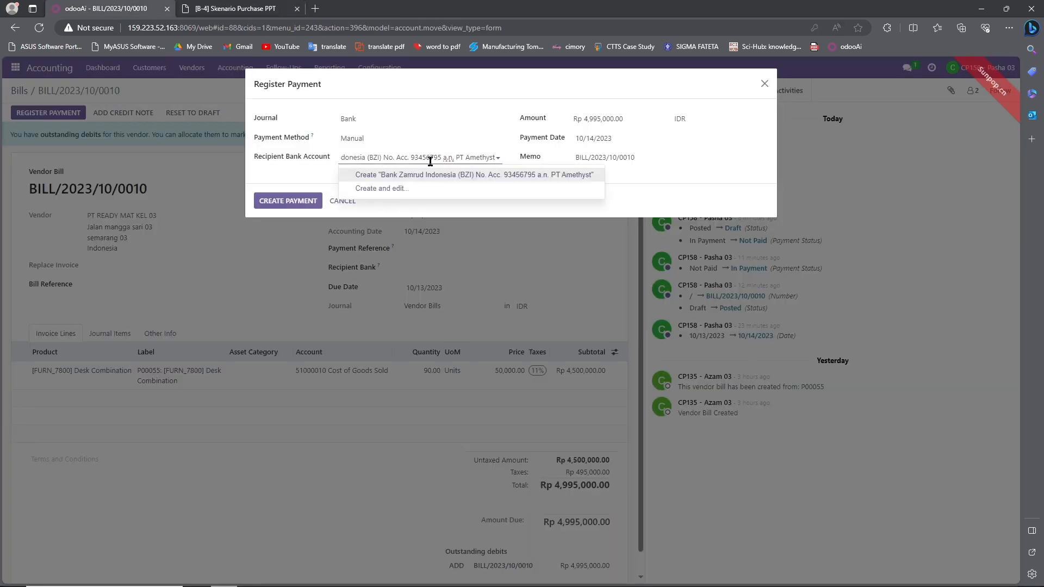
{"action": "left_click", "coordinate": [455, 175]}
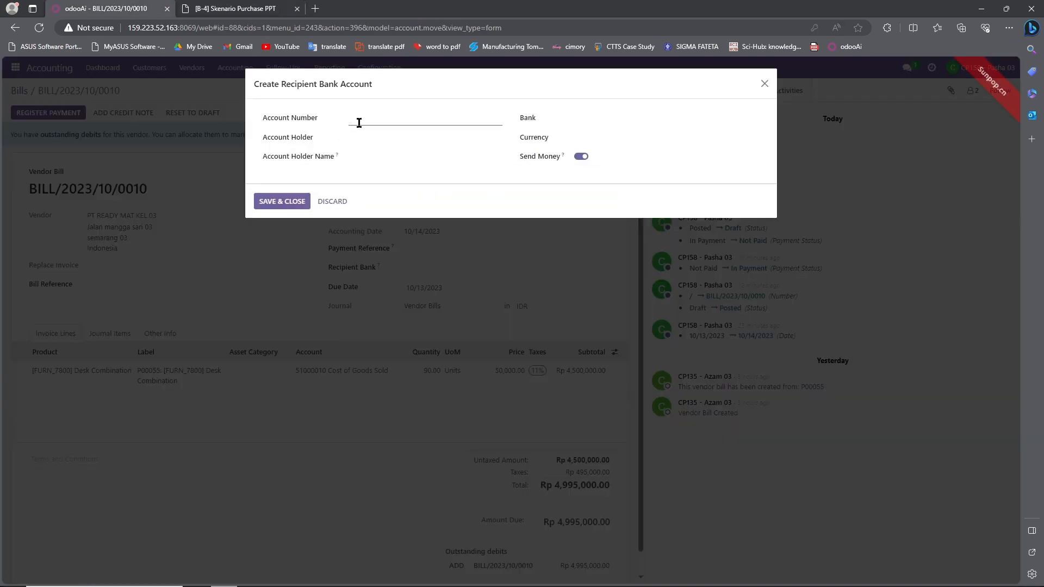
- Paste the account number from the scenario PDF into the new bank account form
{"action": "left_click", "coordinate": [263, 5]}
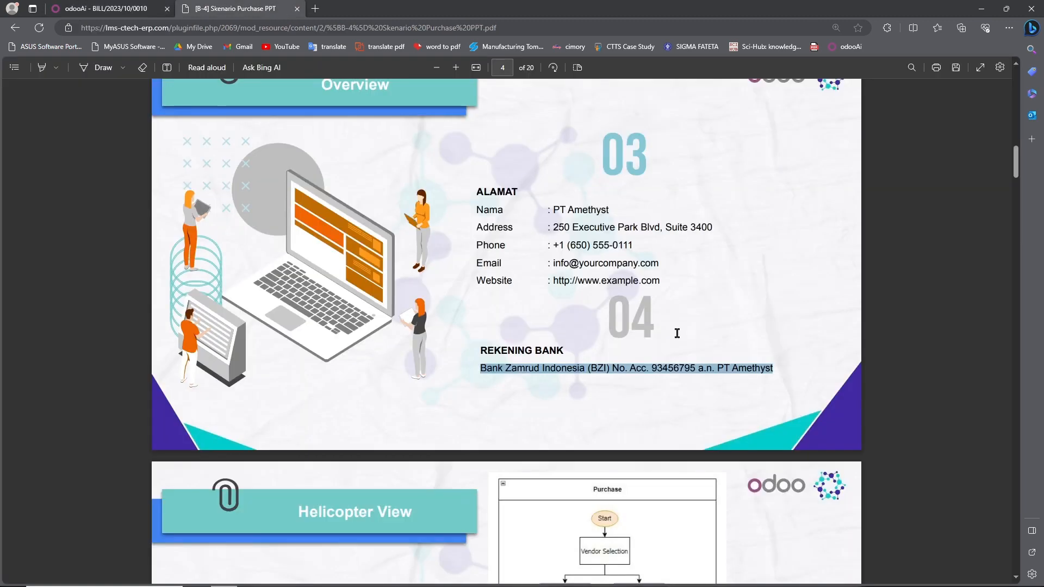
{"action": "left_click", "coordinate": [613, 351]}
{"action": "left_click_drag", "start_coordinate": [652, 372], "coordinate": [698, 371]}
{"action": "key", "text": "ctrl+c"}
{"action": "left_click", "coordinate": [115, 7]}
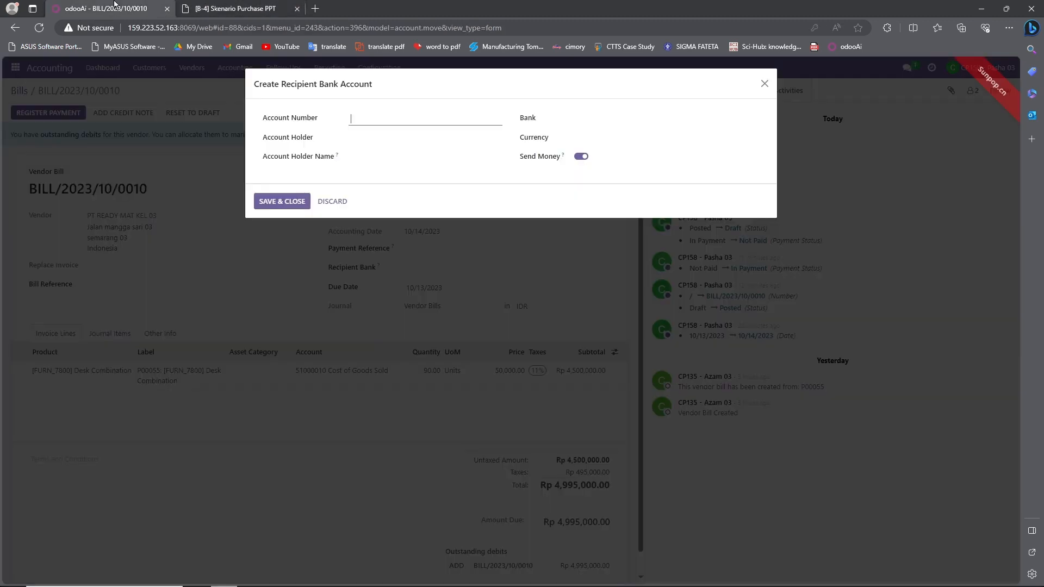
{"action": "key", "text": "ctrl+v"}
- Set the account holder to Administrator and the holder name to PT Amethyst
{"action": "left_click", "coordinate": [350, 138]}
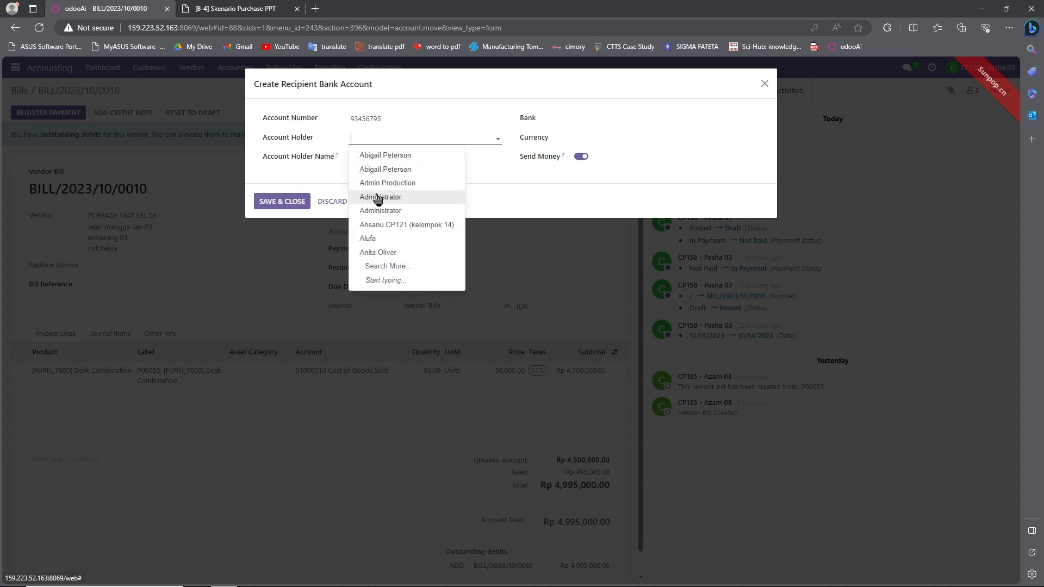
{"action": "left_click", "coordinate": [373, 197]}
{"action": "left_click", "coordinate": [360, 157]}
{"action": "left_click", "coordinate": [243, 8]}
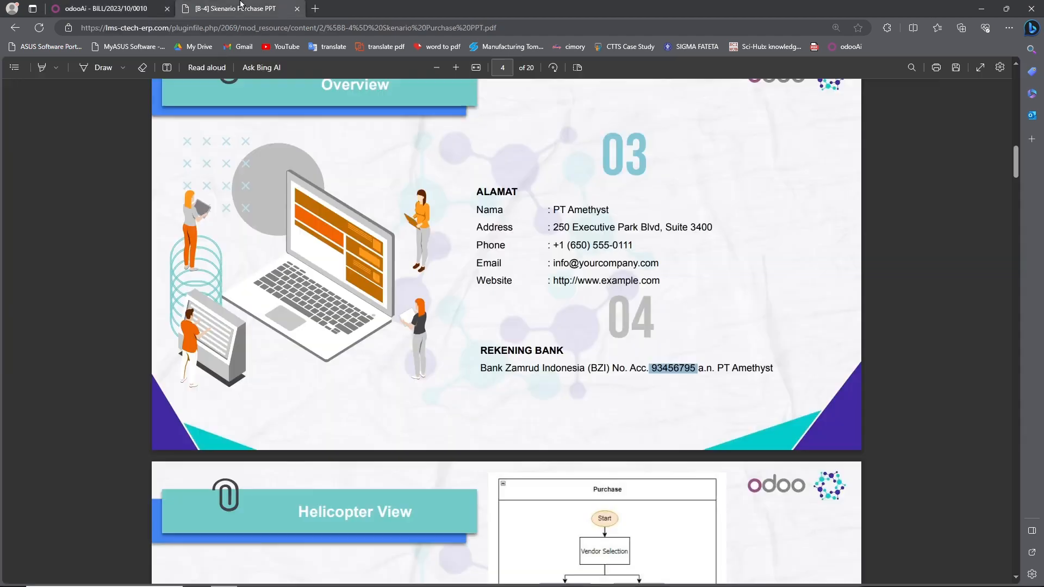
{"action": "left_click_drag", "start_coordinate": [717, 368], "coordinate": [792, 367]}
{"action": "key", "text": "ctrl+c"}
{"action": "left_click", "coordinate": [106, 8]}
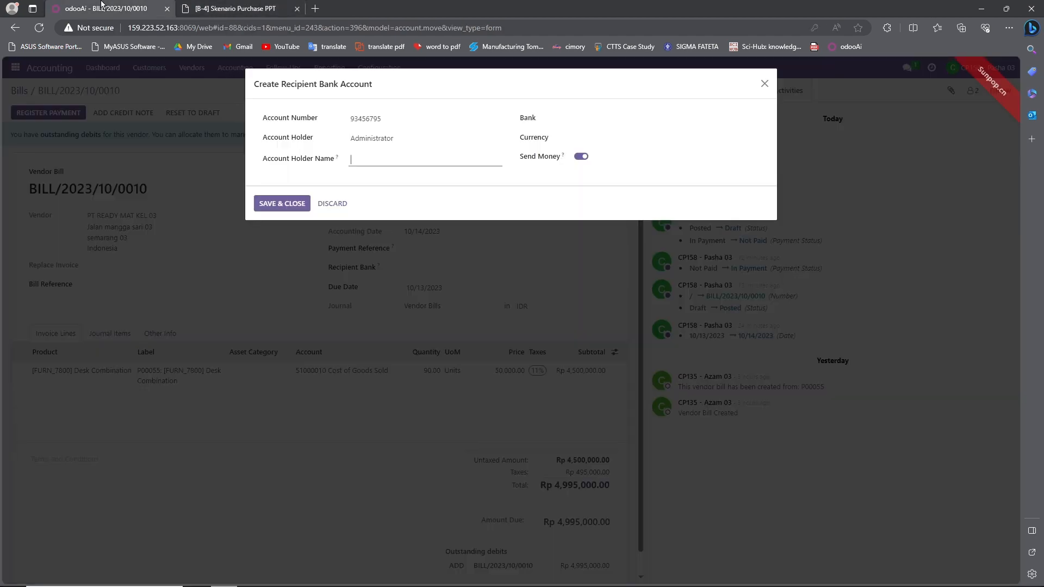
{"action": "key", "text": "ctrl+v"}
{"action": "type", "text": "t"}
- Choose Bank Zamrud Indonesia as the bank and IDR as the currency
{"action": "left_click", "coordinate": [256, 7]}
{"action": "left_click_drag", "start_coordinate": [481, 368], "coordinate": [610, 368]}
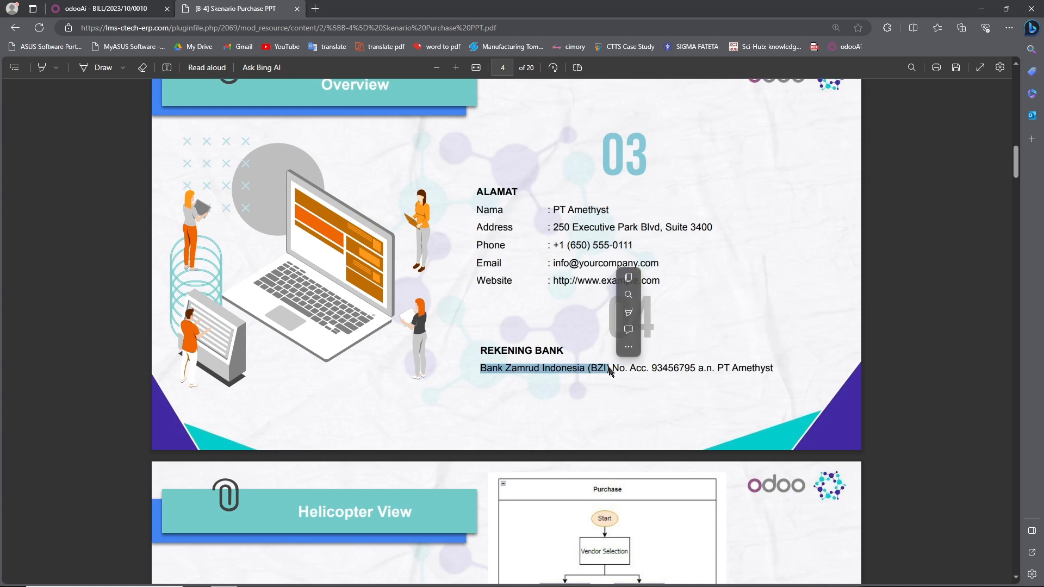
{"action": "left_click", "coordinate": [95, 6]}
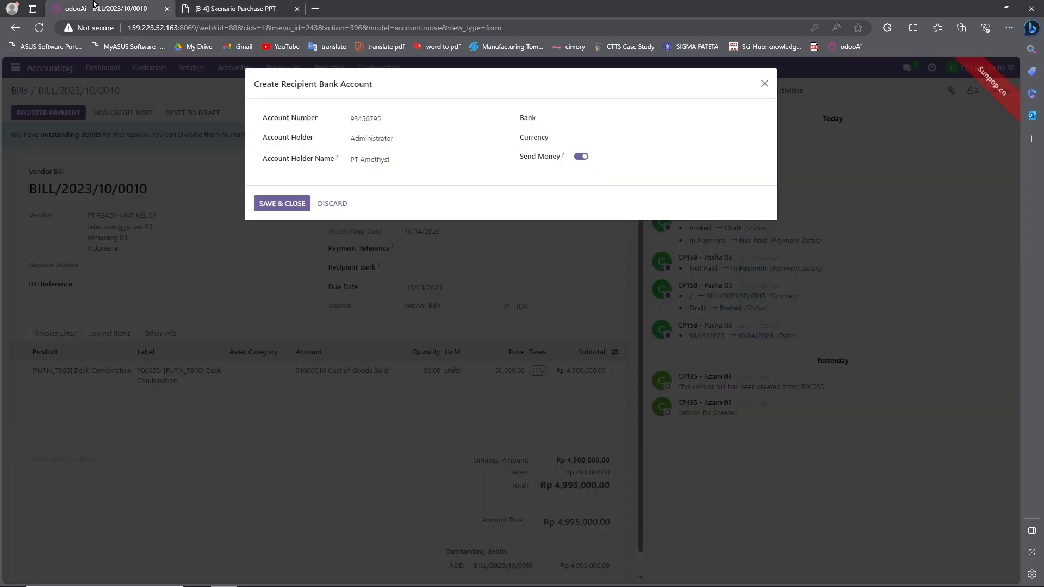
{"action": "left_click", "coordinate": [619, 118]}
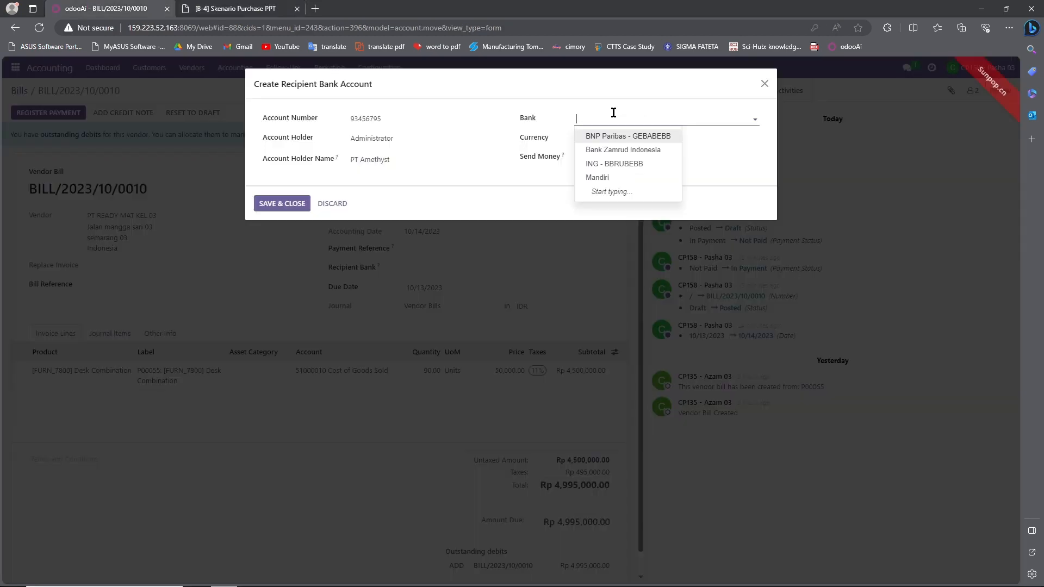
{"action": "left_click", "coordinate": [630, 151]}
{"action": "left_click", "coordinate": [587, 142]}
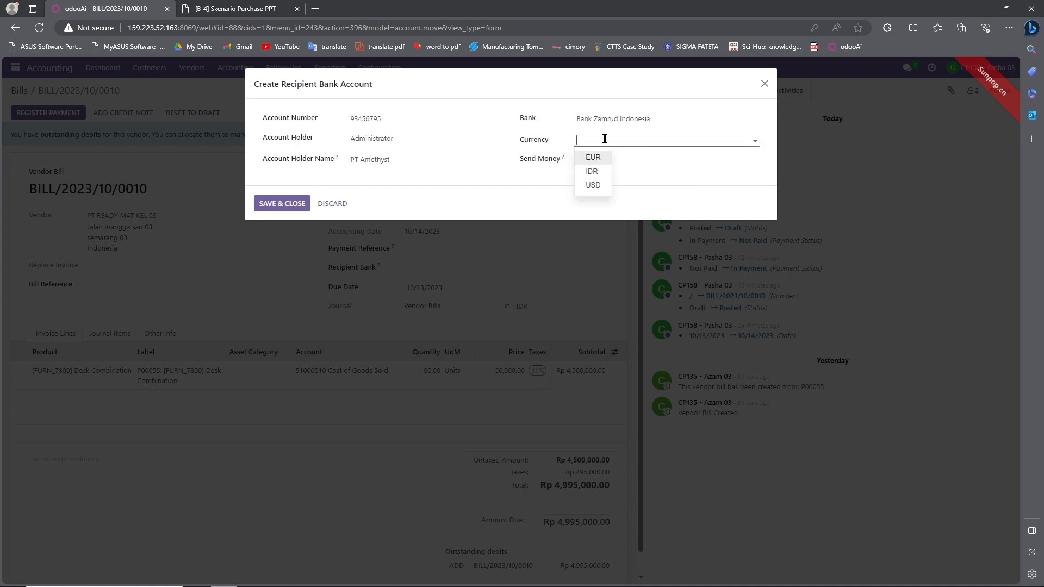
{"action": "left_click", "coordinate": [590, 174]}
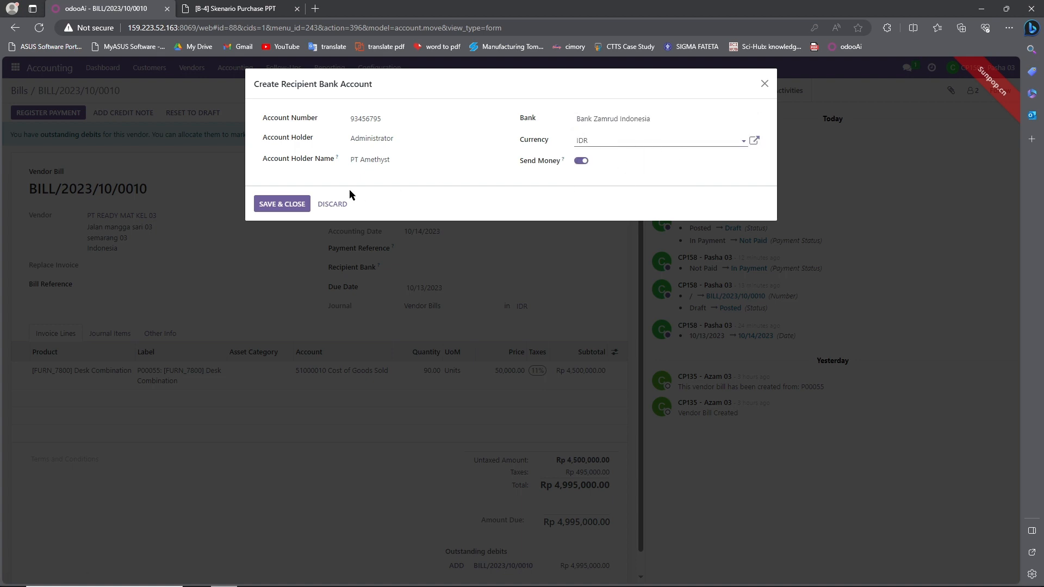
- Try saving the bank account, appending '.' to the number after the uniqueness error
{"action": "left_click", "coordinate": [282, 205]}
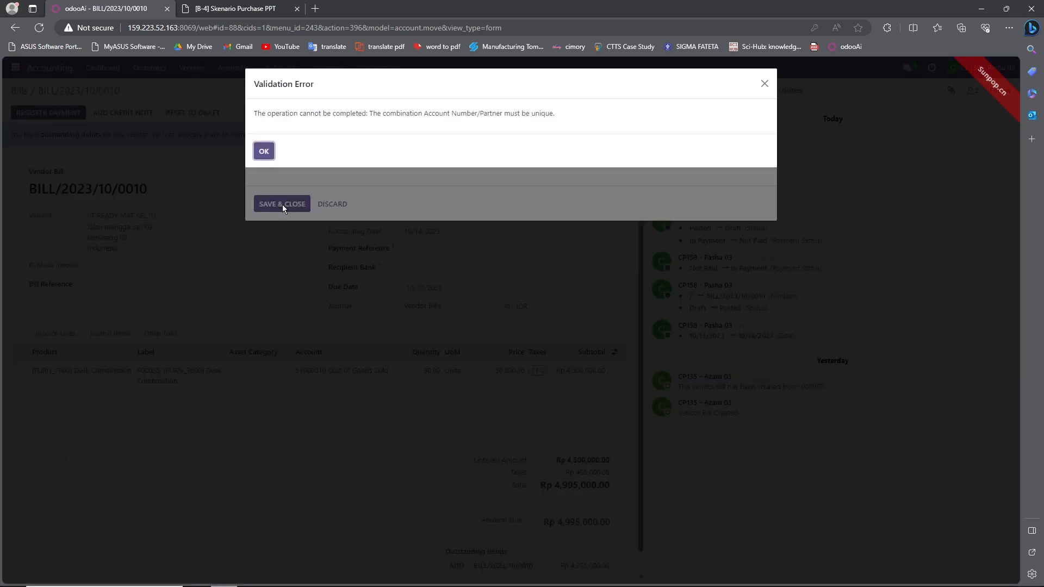
{"action": "left_click", "coordinate": [264, 152]}
{"action": "left_click", "coordinate": [403, 116]}
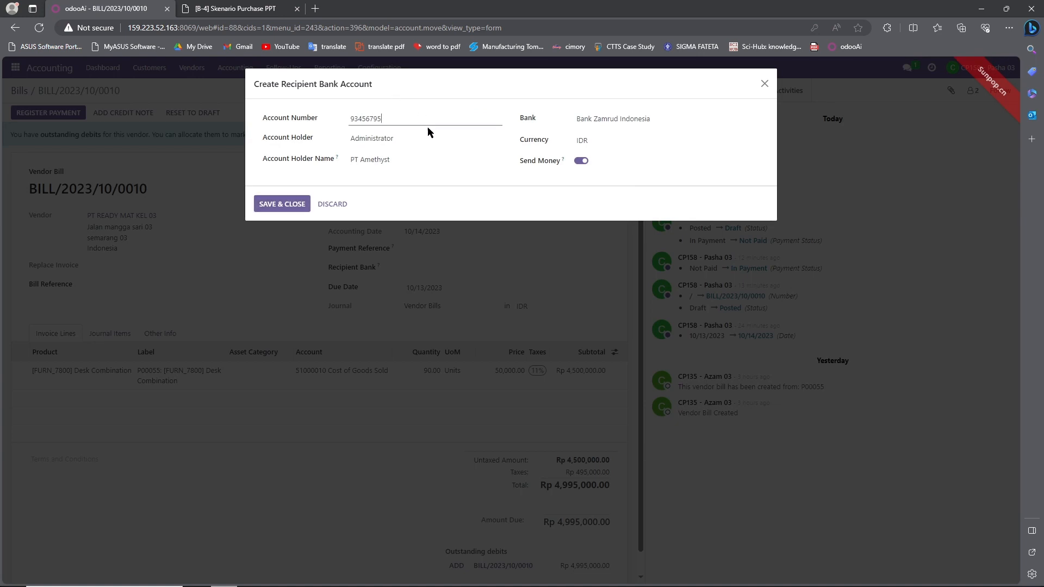
{"action": "type", "text": "."}
{"action": "left_click", "coordinate": [295, 204]}
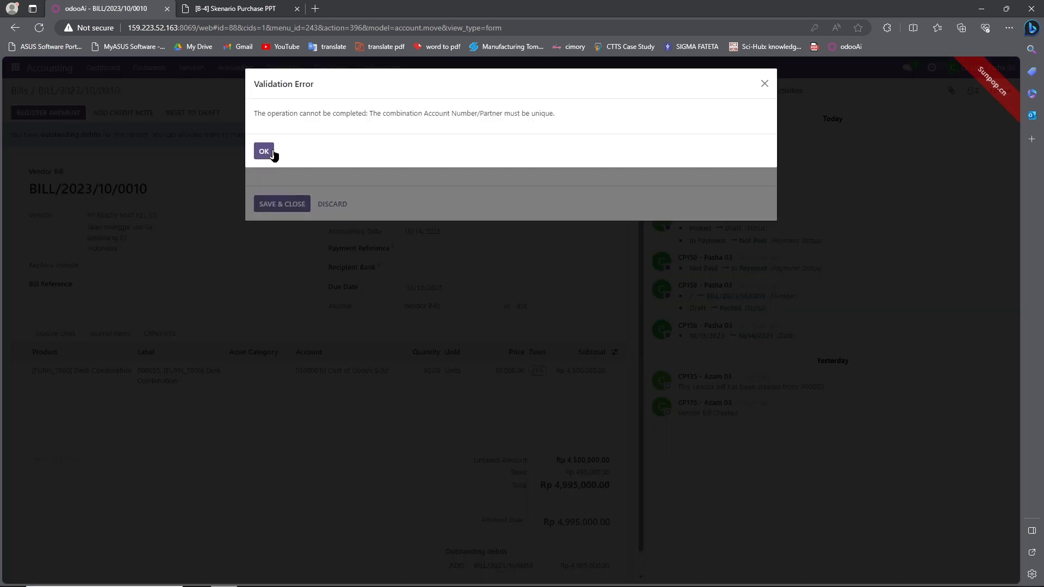
{"action": "left_click", "coordinate": [264, 152]}
- Replace the account number with the full account reference from the PDF and save
{"action": "left_click", "coordinate": [351, 118]}
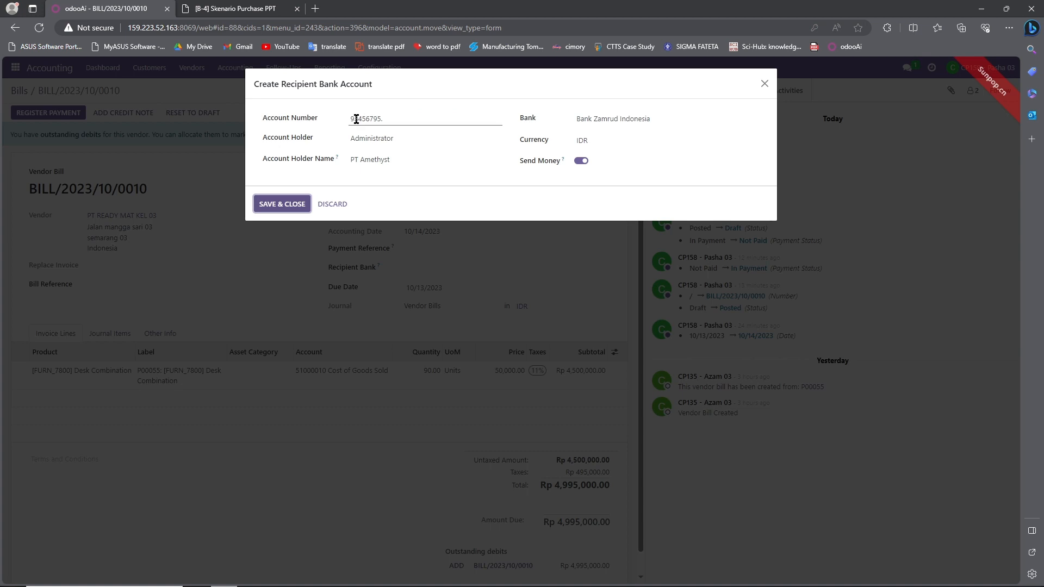
{"action": "left_click", "coordinate": [240, 6]}
{"action": "left_click_drag", "start_coordinate": [613, 368], "coordinate": [696, 365]}
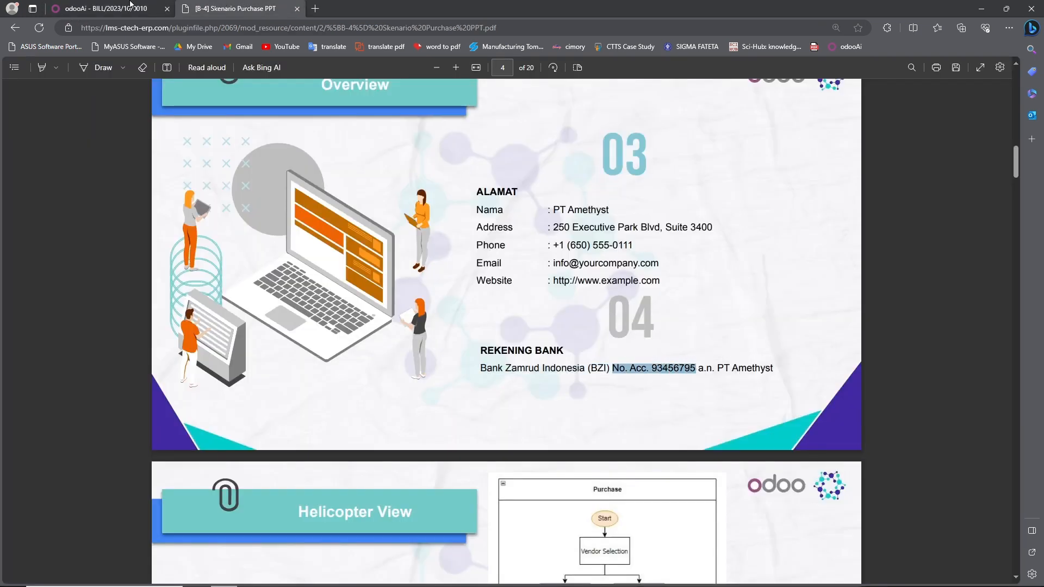
{"action": "left_click", "coordinate": [130, 7]}
{"action": "left_click_drag", "start_coordinate": [350, 119], "coordinate": [400, 116]}
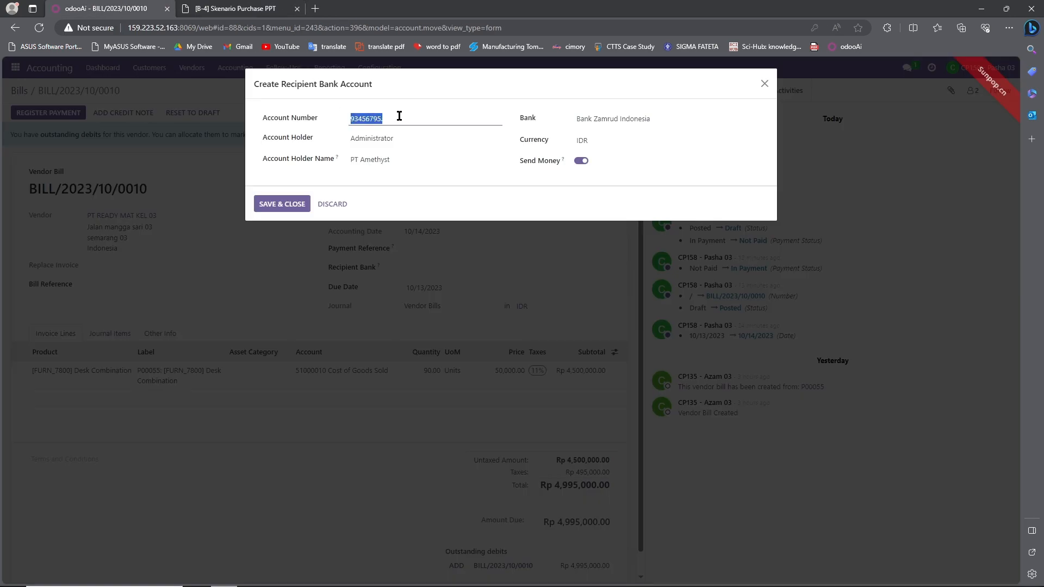
{"action": "key", "text": "ctrl+v"}
{"action": "left_click", "coordinate": [287, 203]}
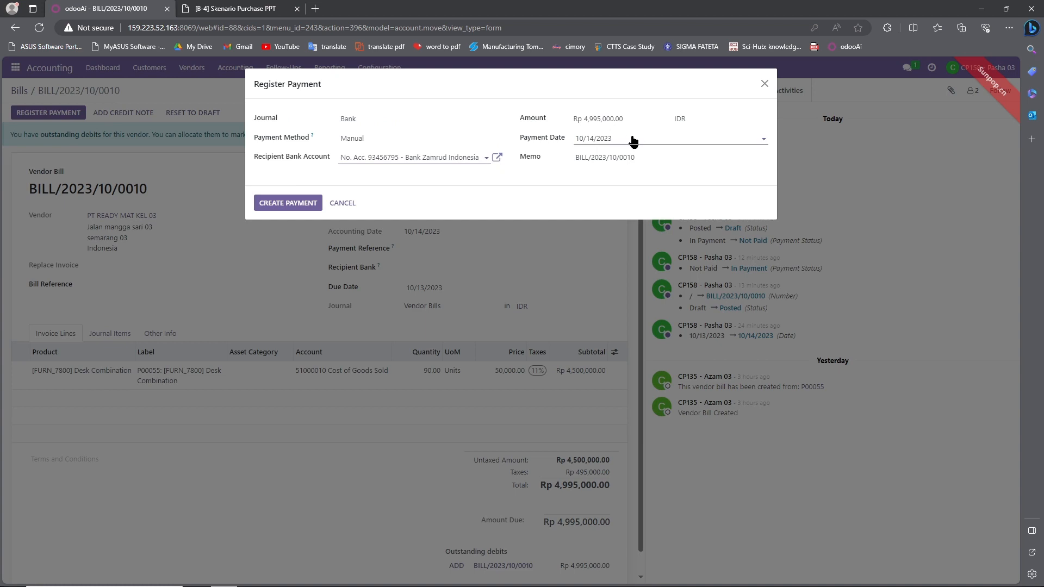
- Create the Rp 4,995,000.00 payment, then reopen BILL/2023/10/0010 from the unfiltered Bills list
{"action": "left_click", "coordinate": [290, 205]}
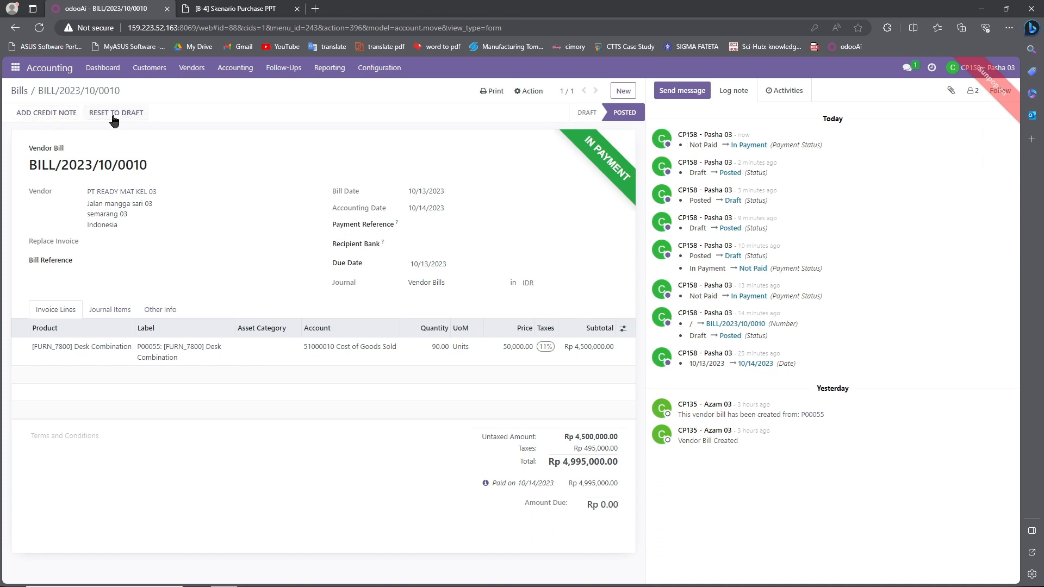
{"action": "left_click", "coordinate": [18, 94]}
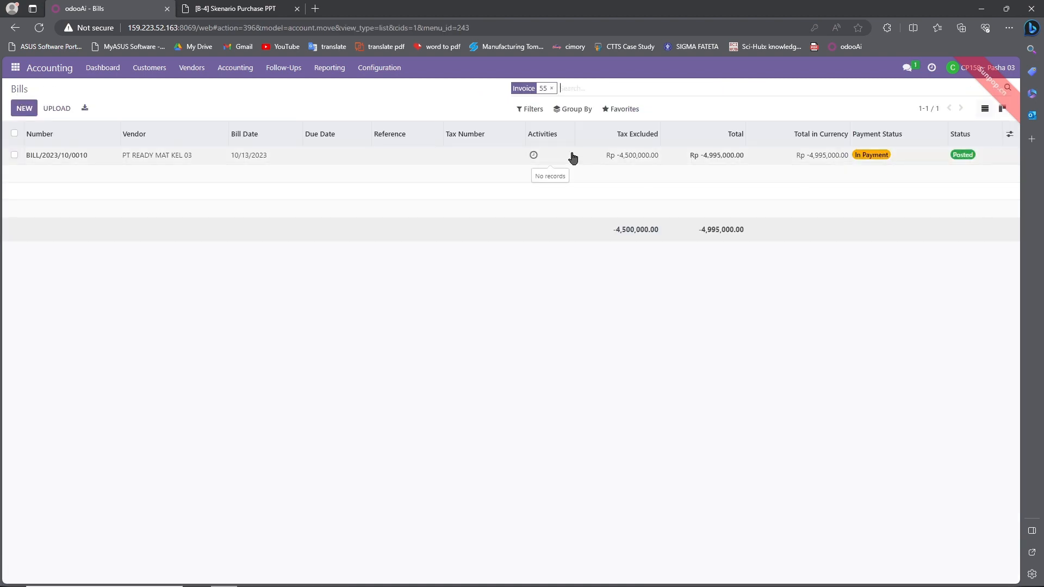
{"action": "left_click", "coordinate": [551, 88]}
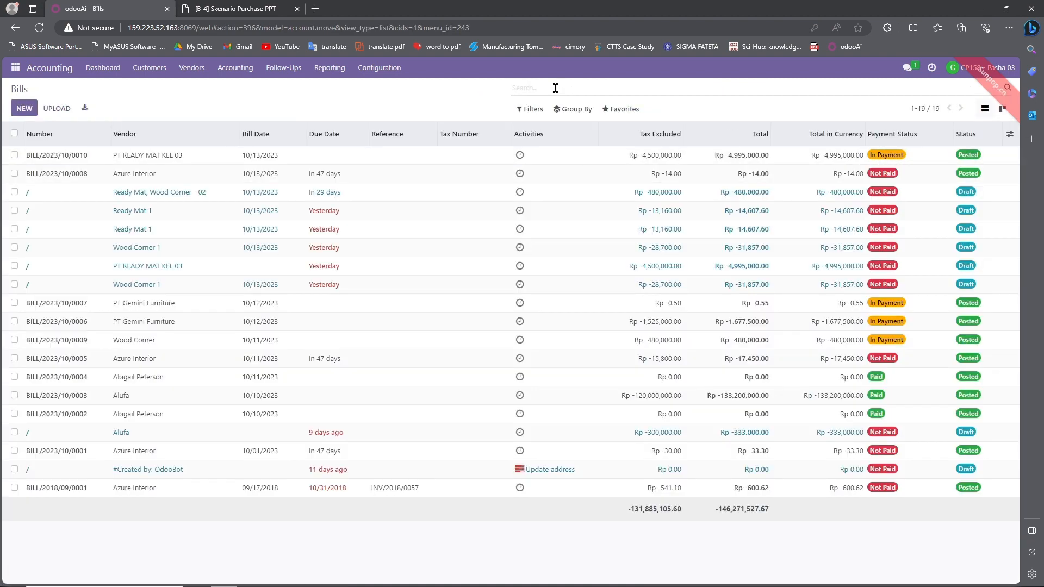
{"action": "left_click", "coordinate": [584, 155]}
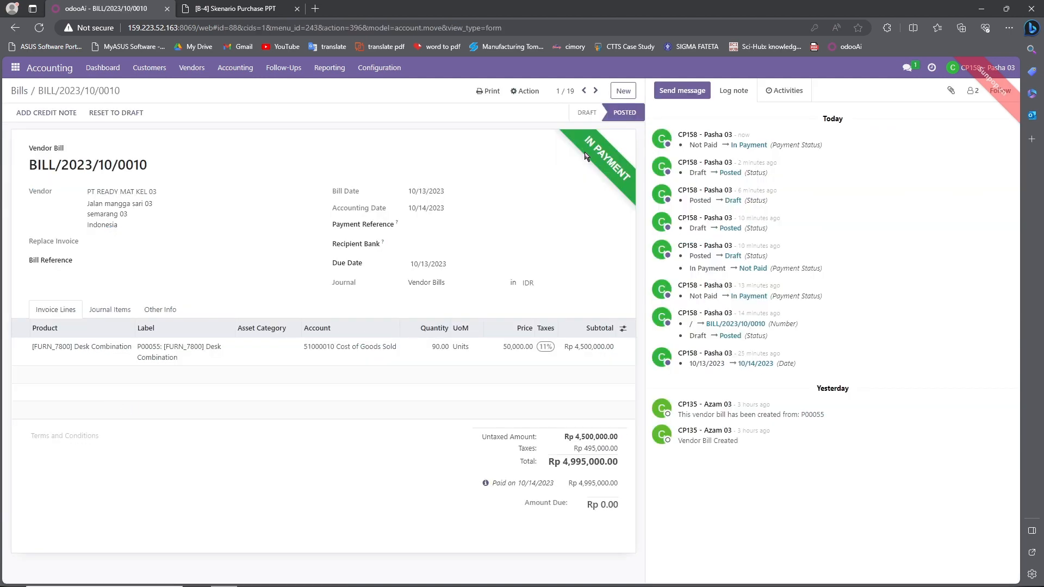